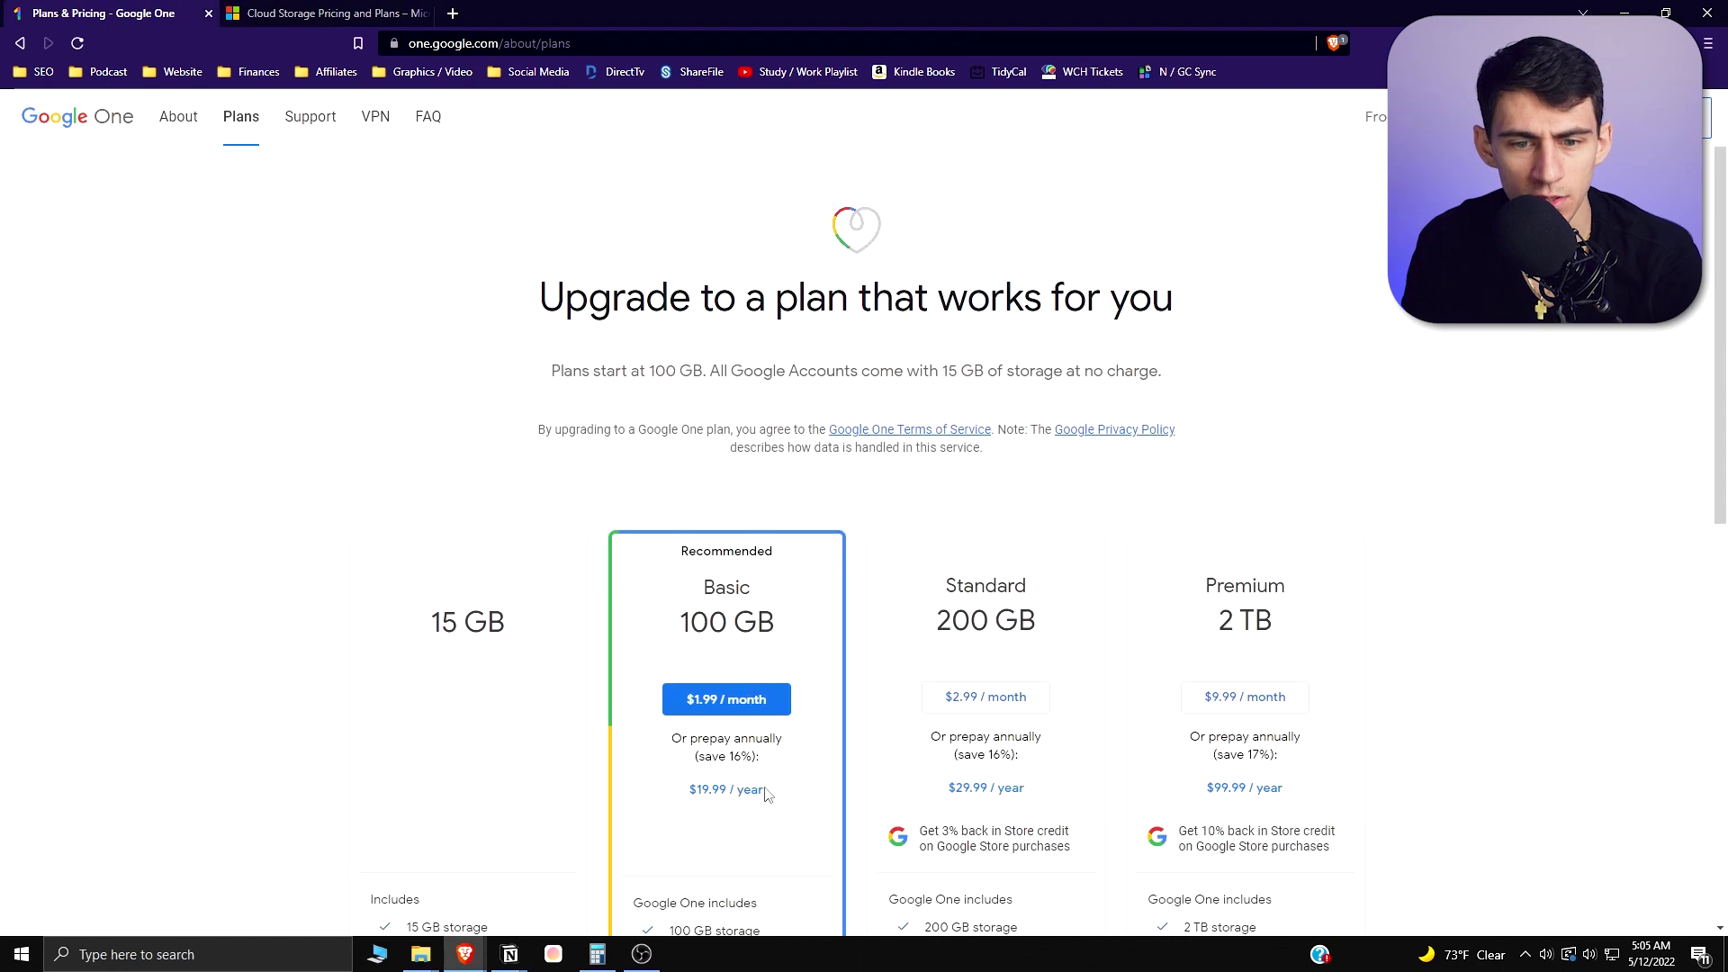
Scroll through Google One's 15 GB, 100 GB, 200 GB and 2 TB plan cards, highlighting Premium's 2 TB
scroll(1084, 583, "down", 2)
scroll(1084, 583, "up", 2)
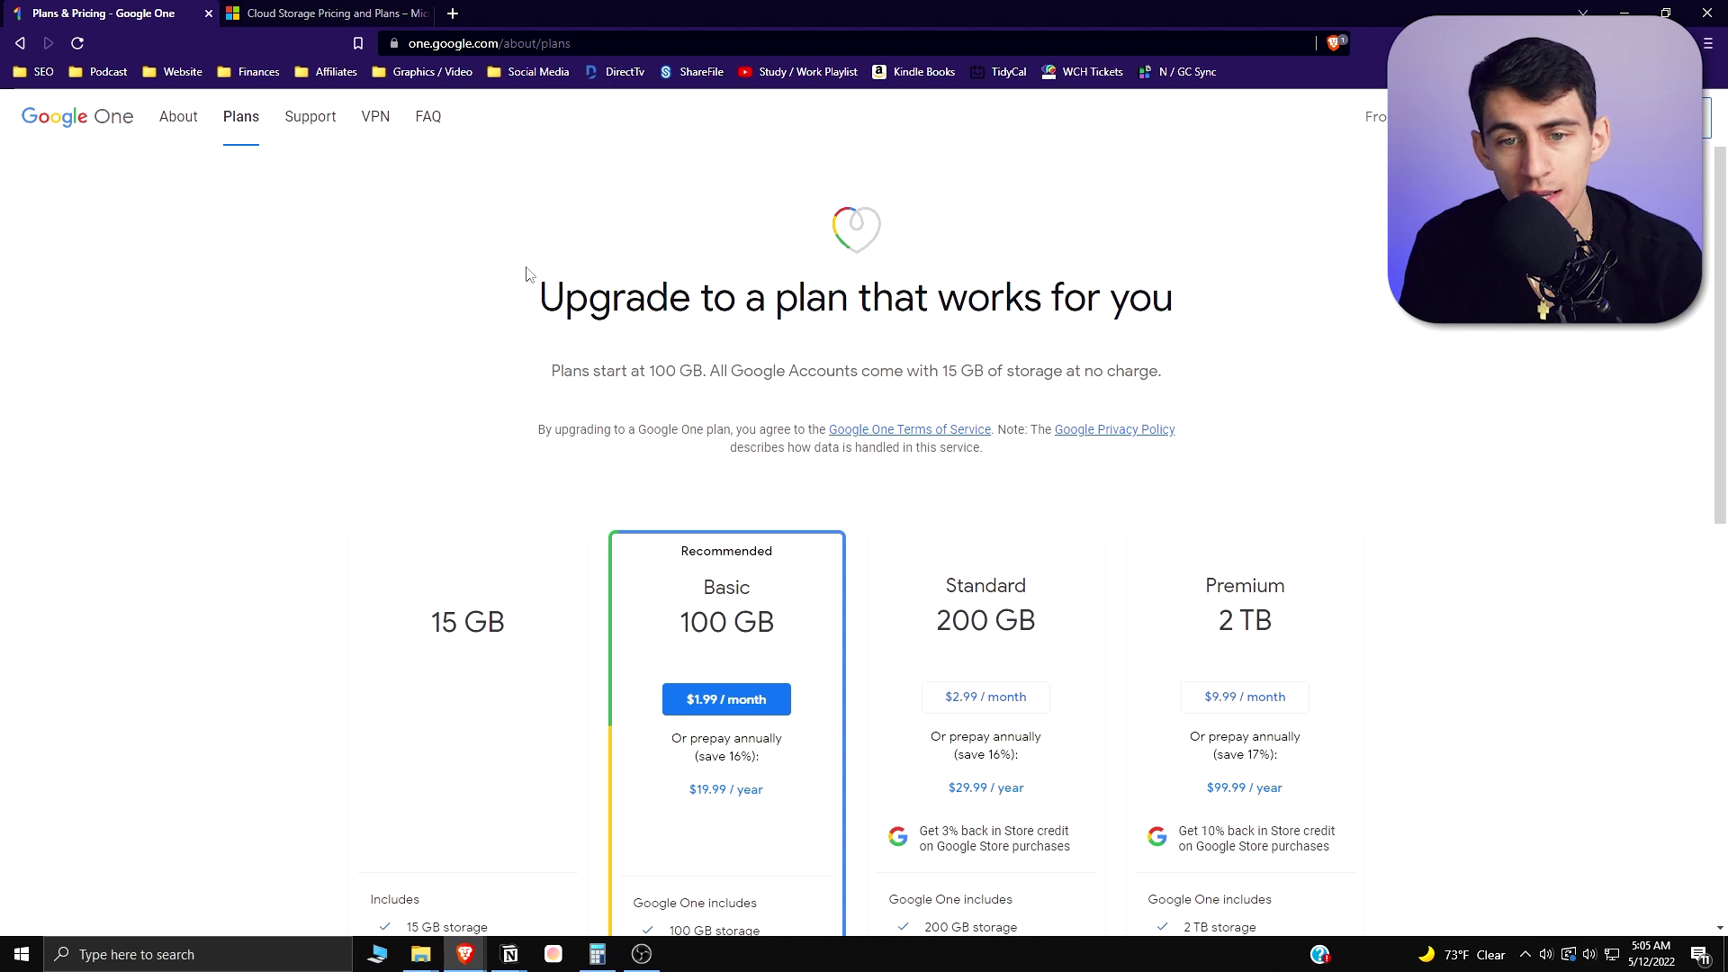
scroll(534, 273, "down", 2)
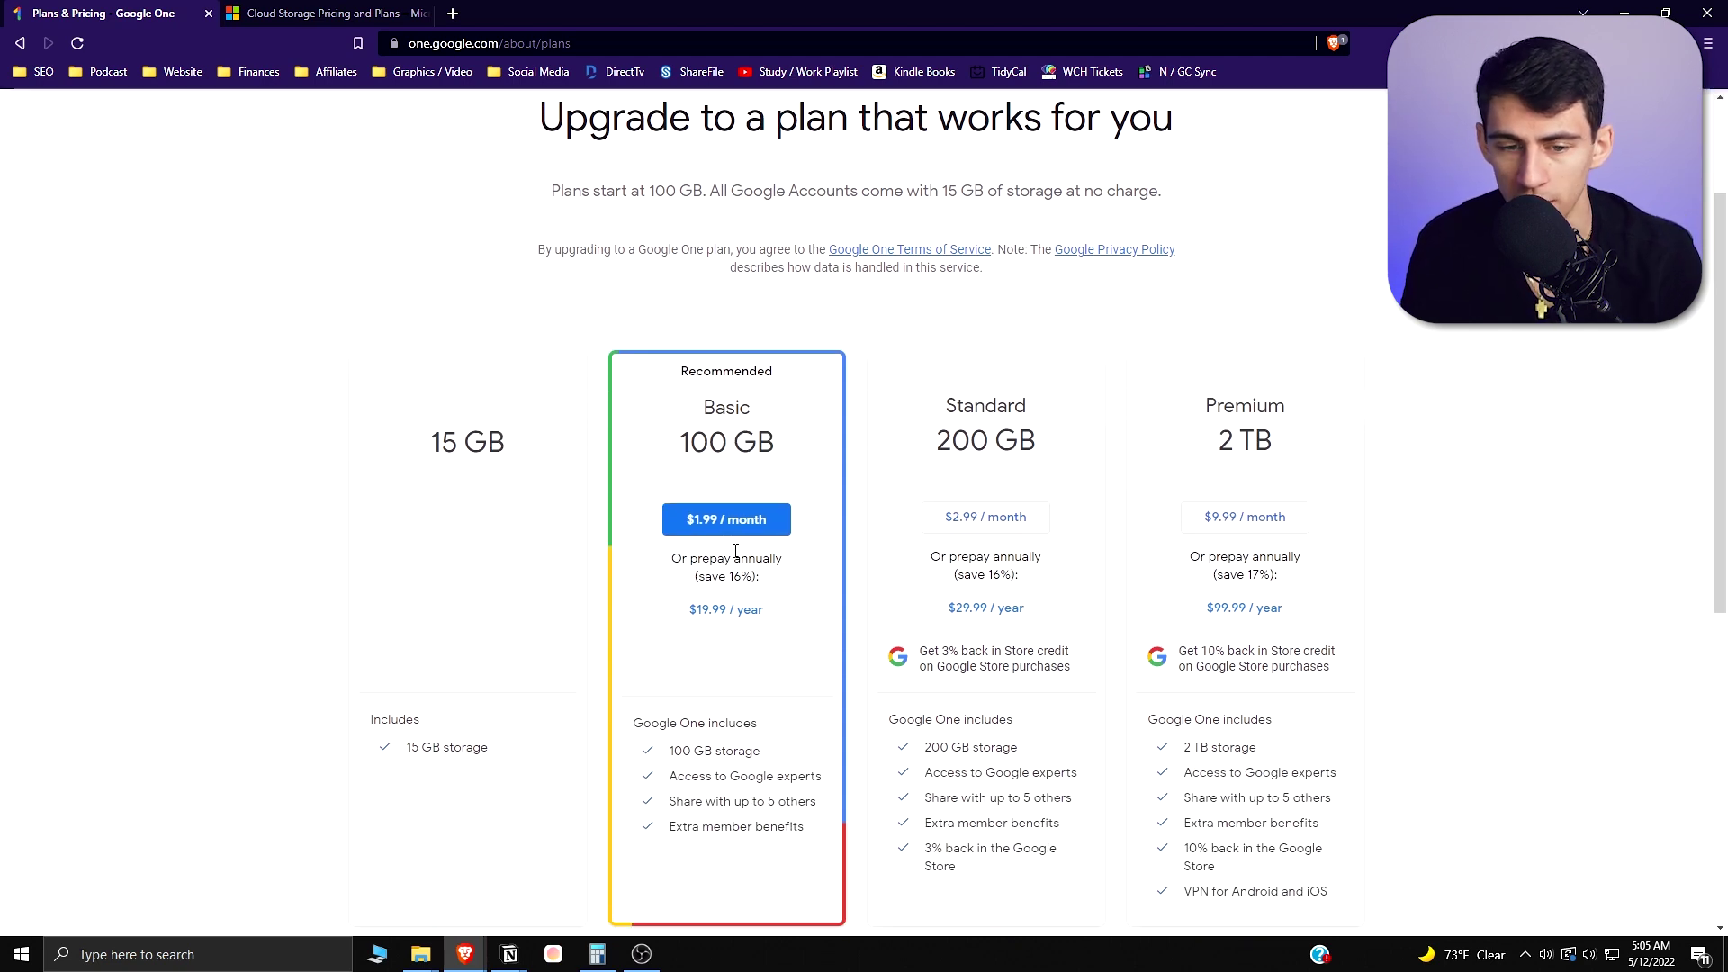
scroll(735, 551, "up", 2)
scroll(700, 515, "down", 1)
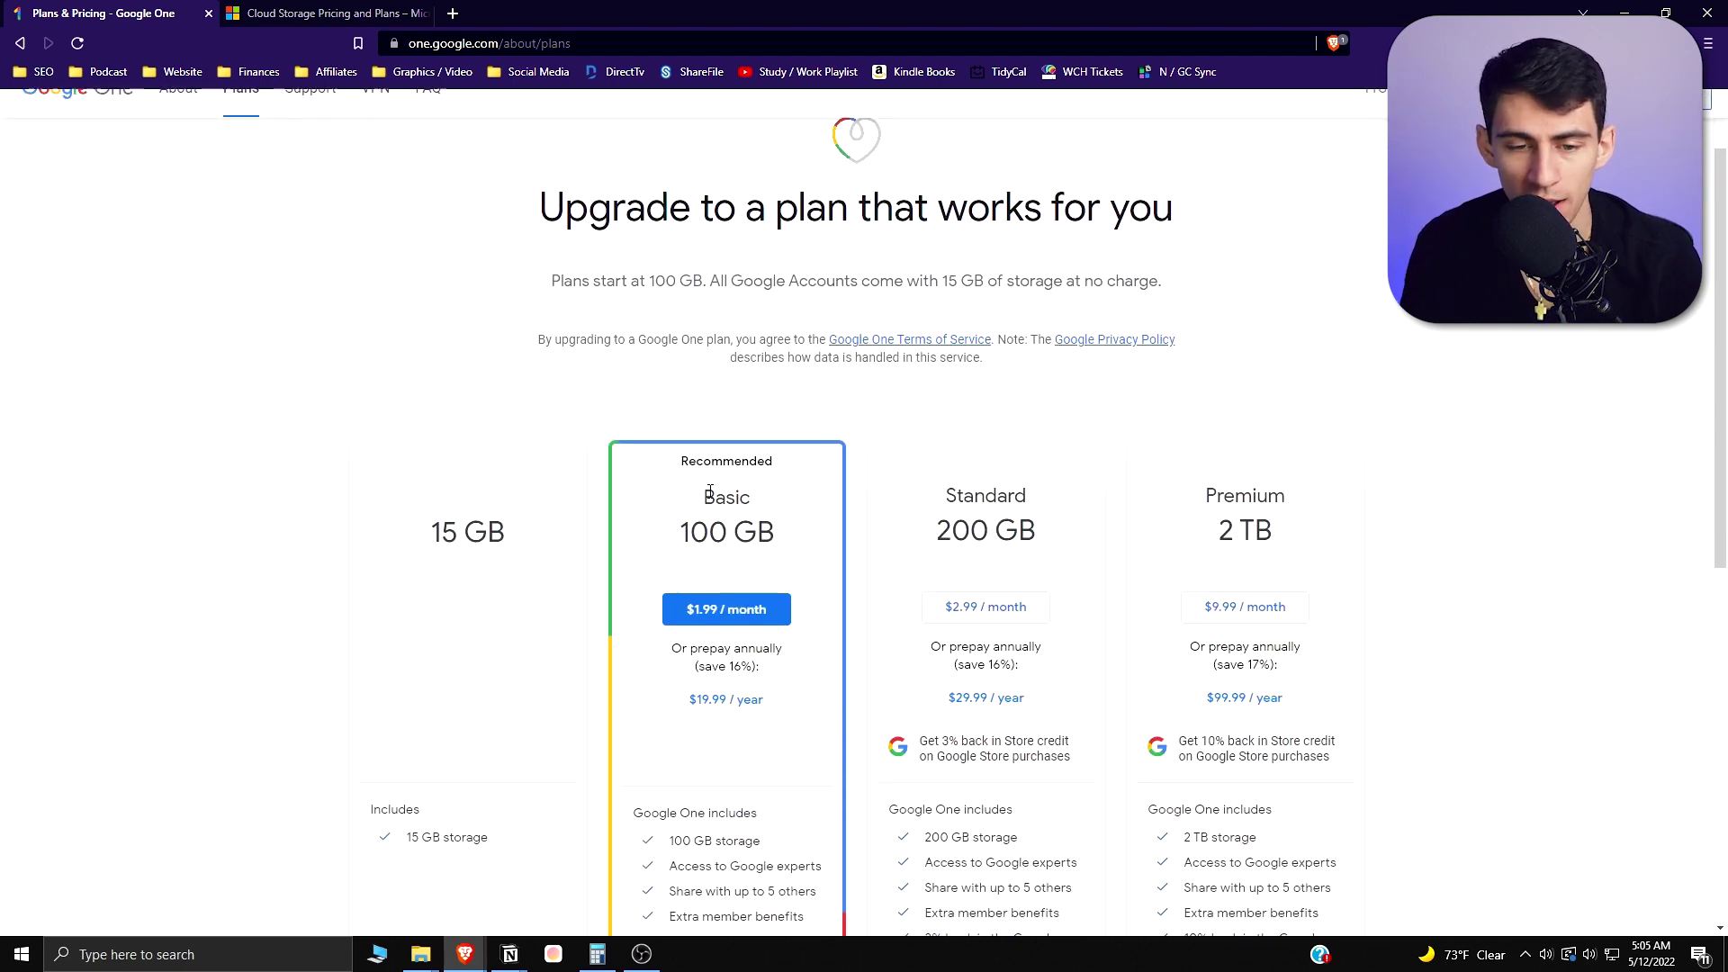
scroll(720, 516, "down", 1)
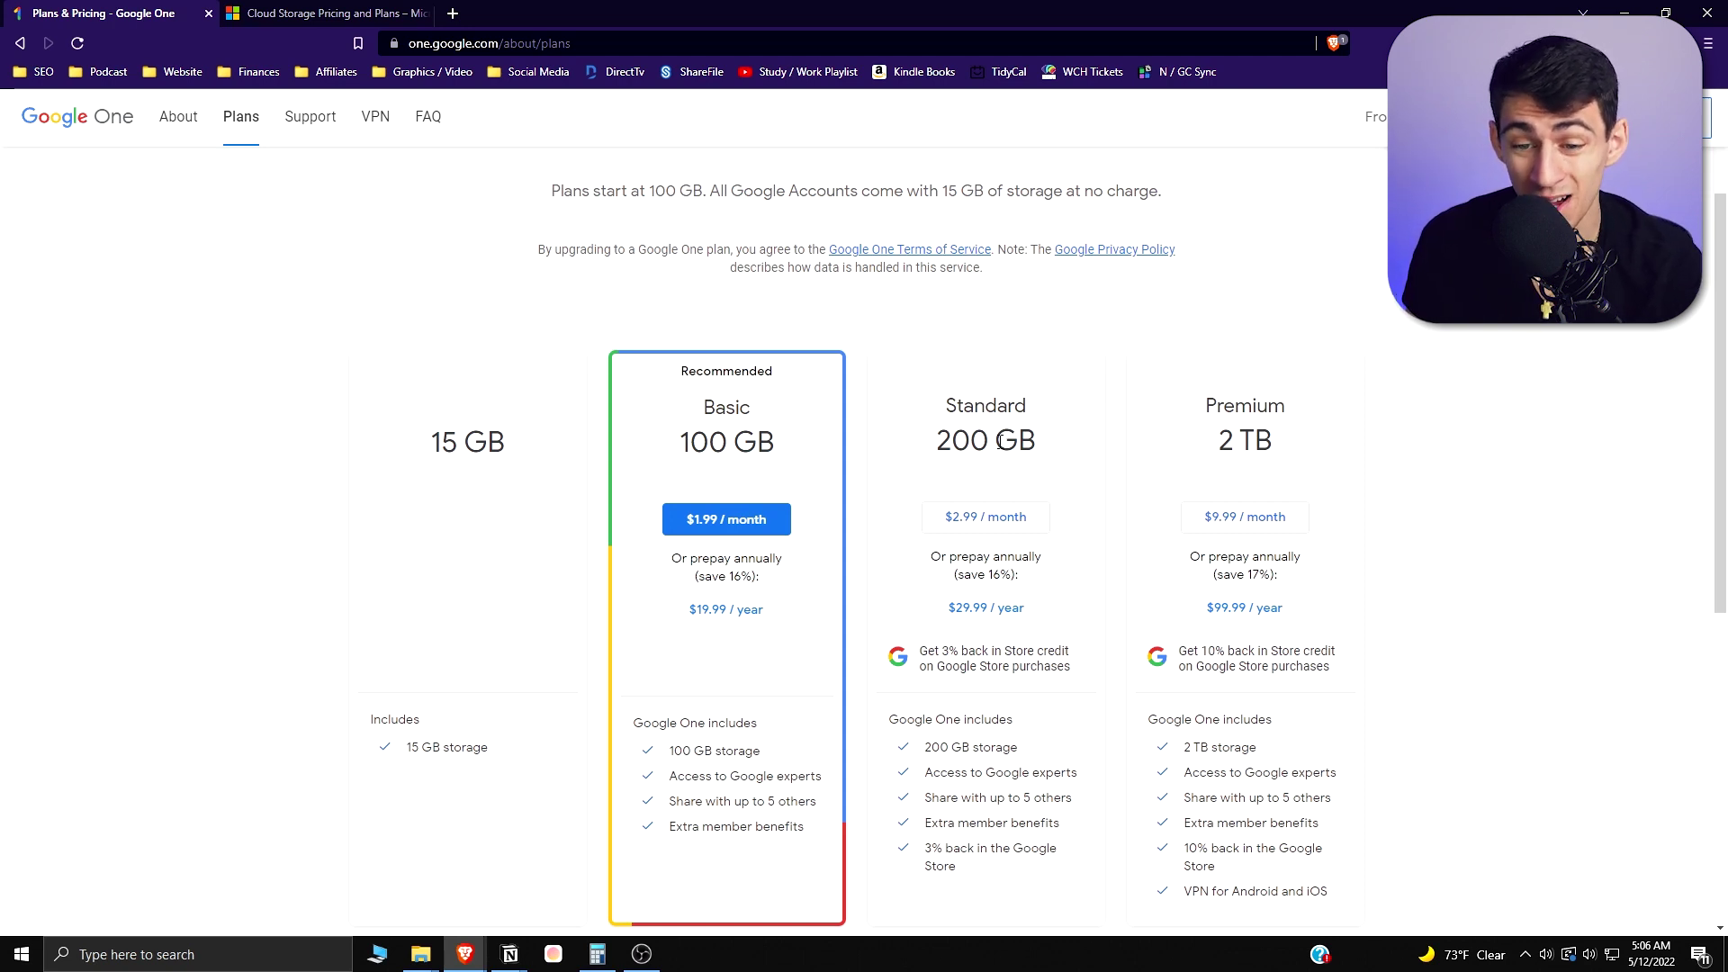
scroll(1001, 442, "down", 1)
scroll(1278, 434, "up", 3)
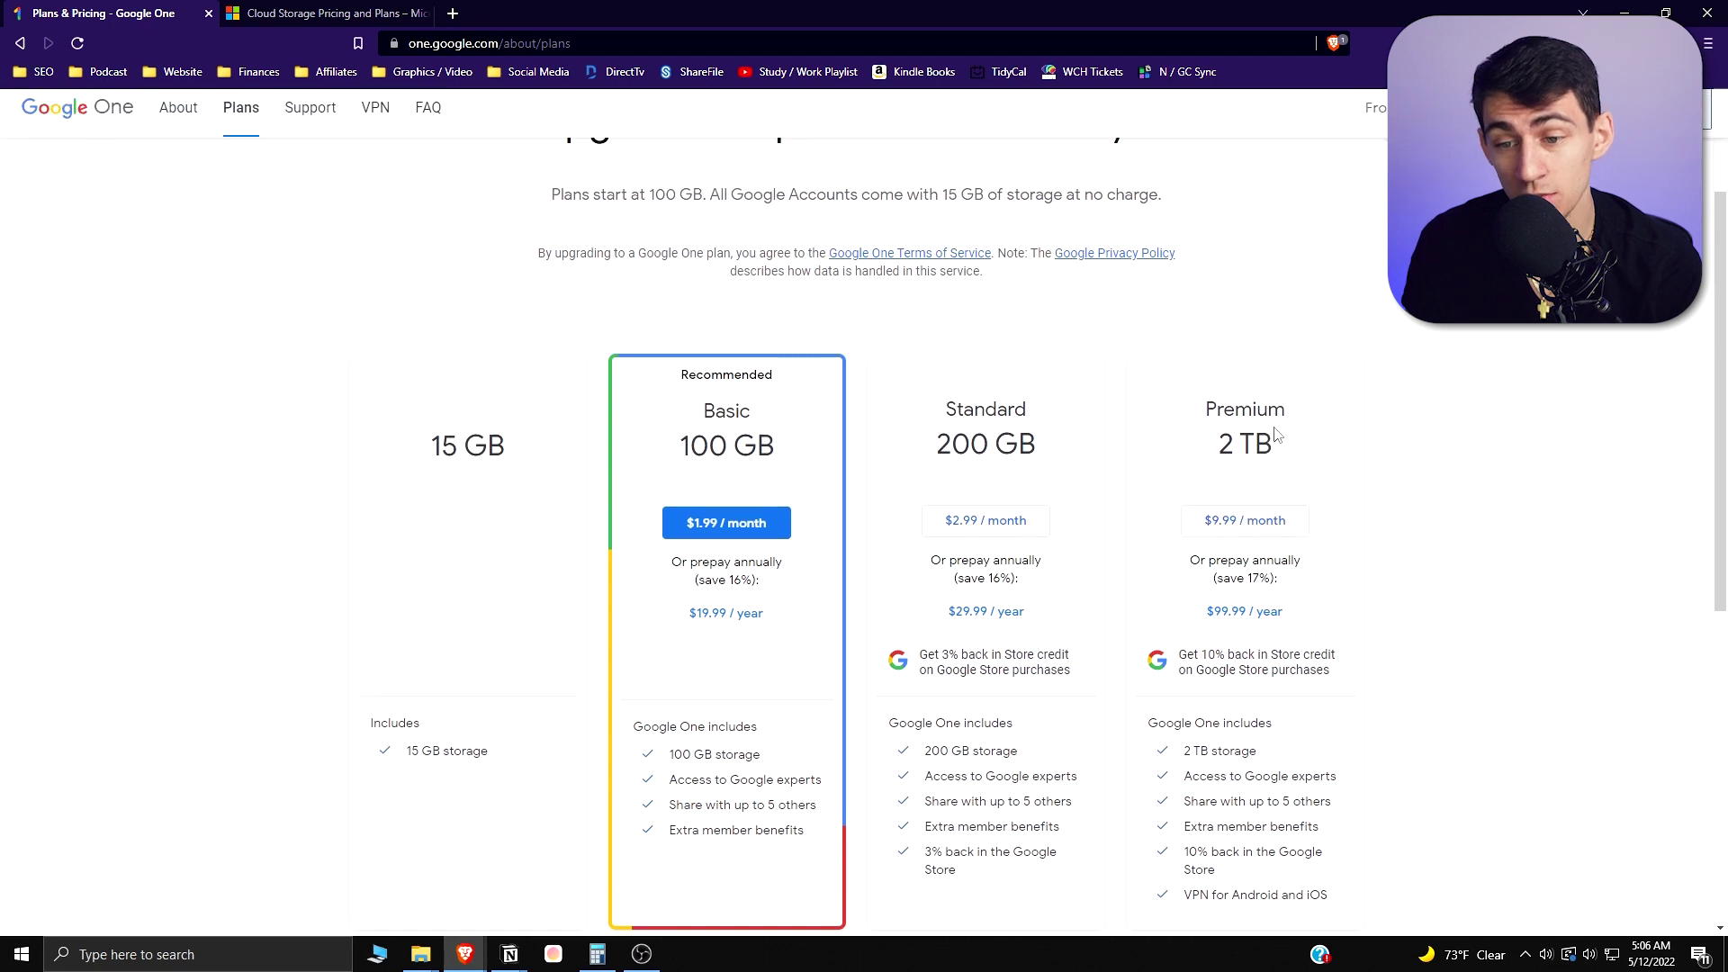
scroll(1278, 435, "down", 2)
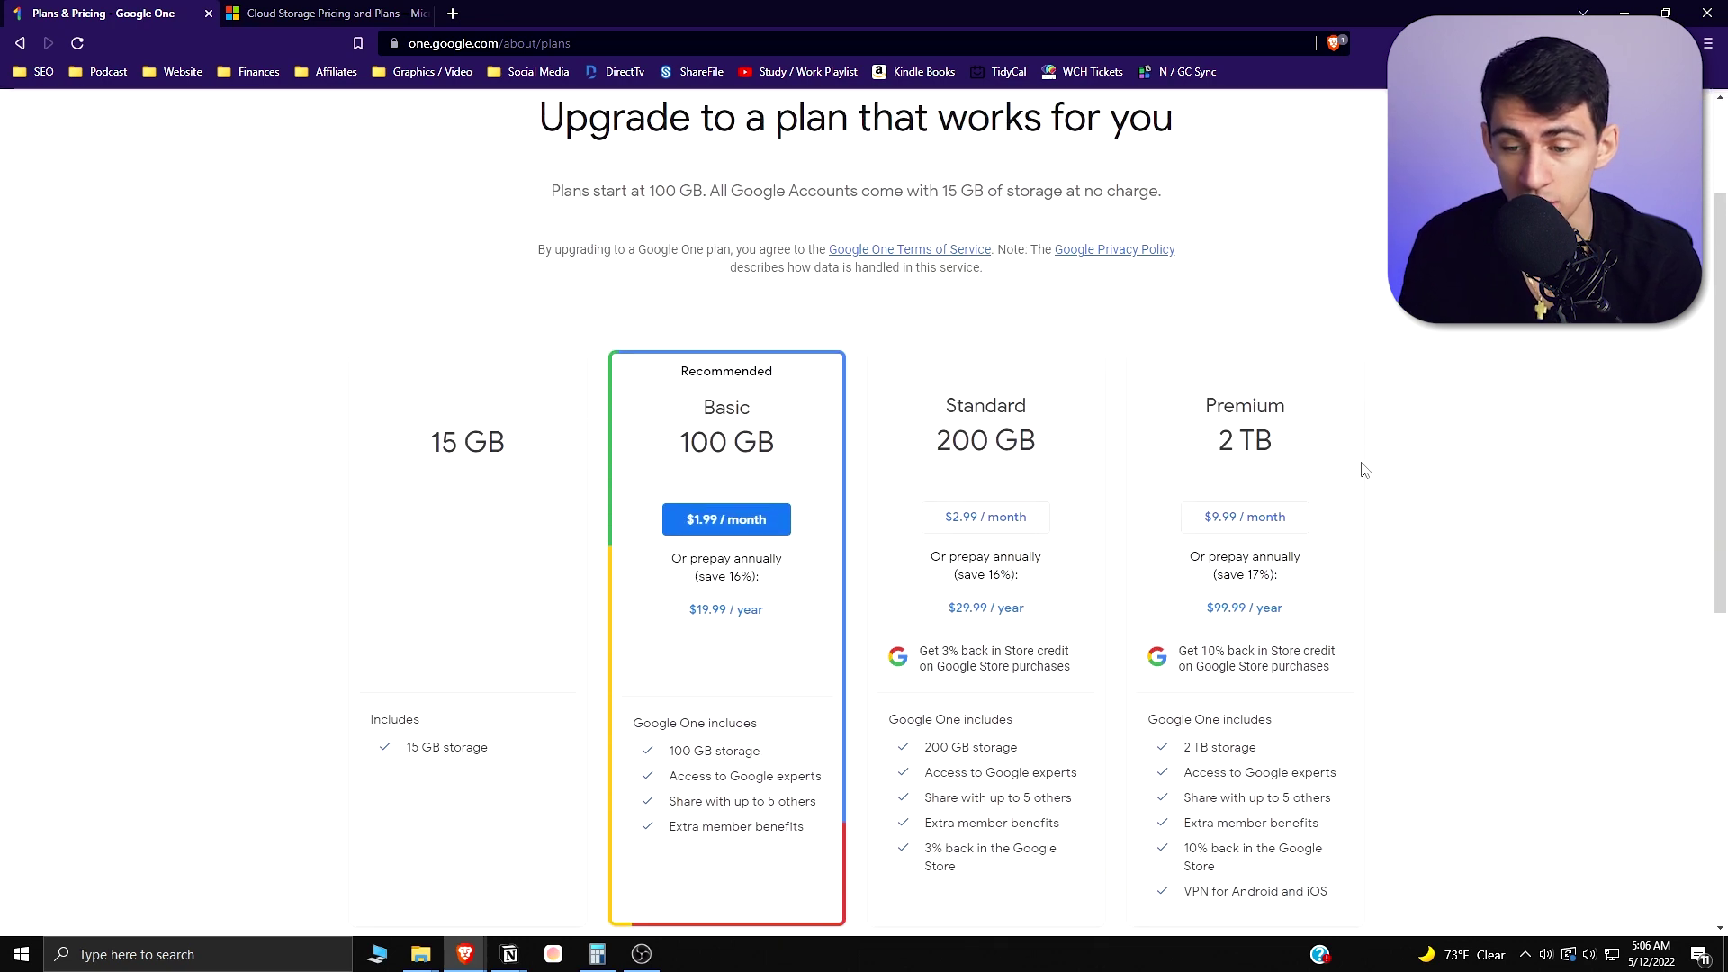
triple_click(1254, 447)
left_click(1357, 463)
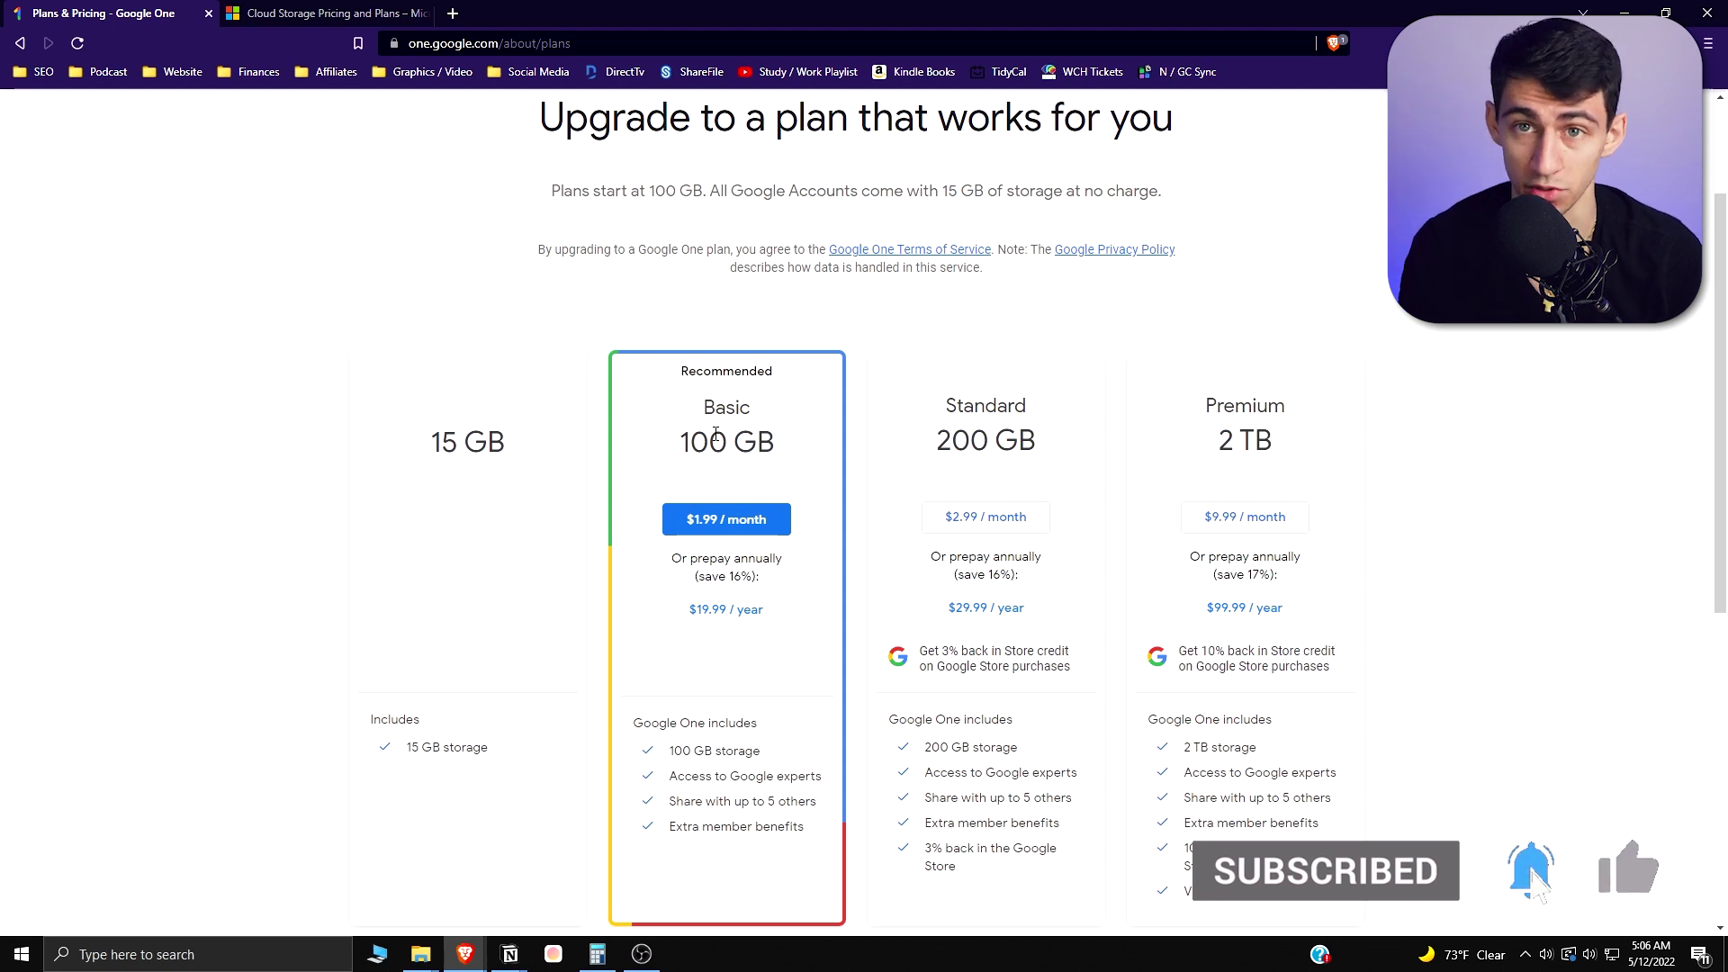
Review the plans once more, then bring up the OneDrive pricing comparison page
scroll(917, 459, "down", 2)
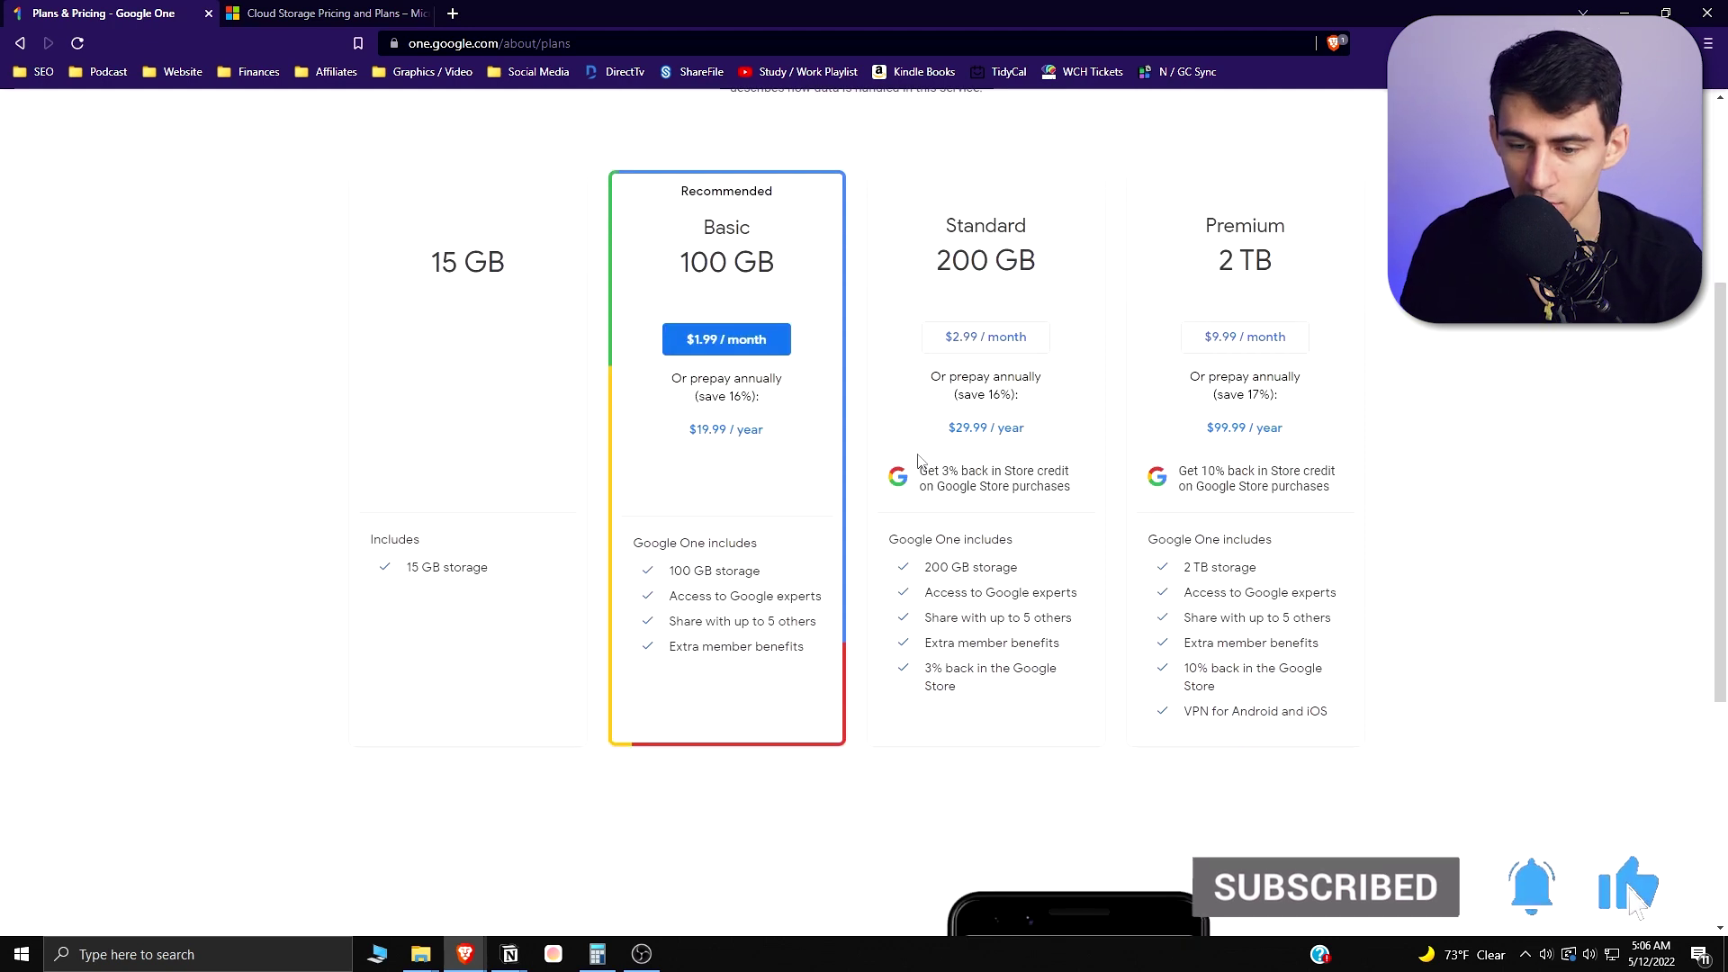
scroll(945, 468, "up", 4)
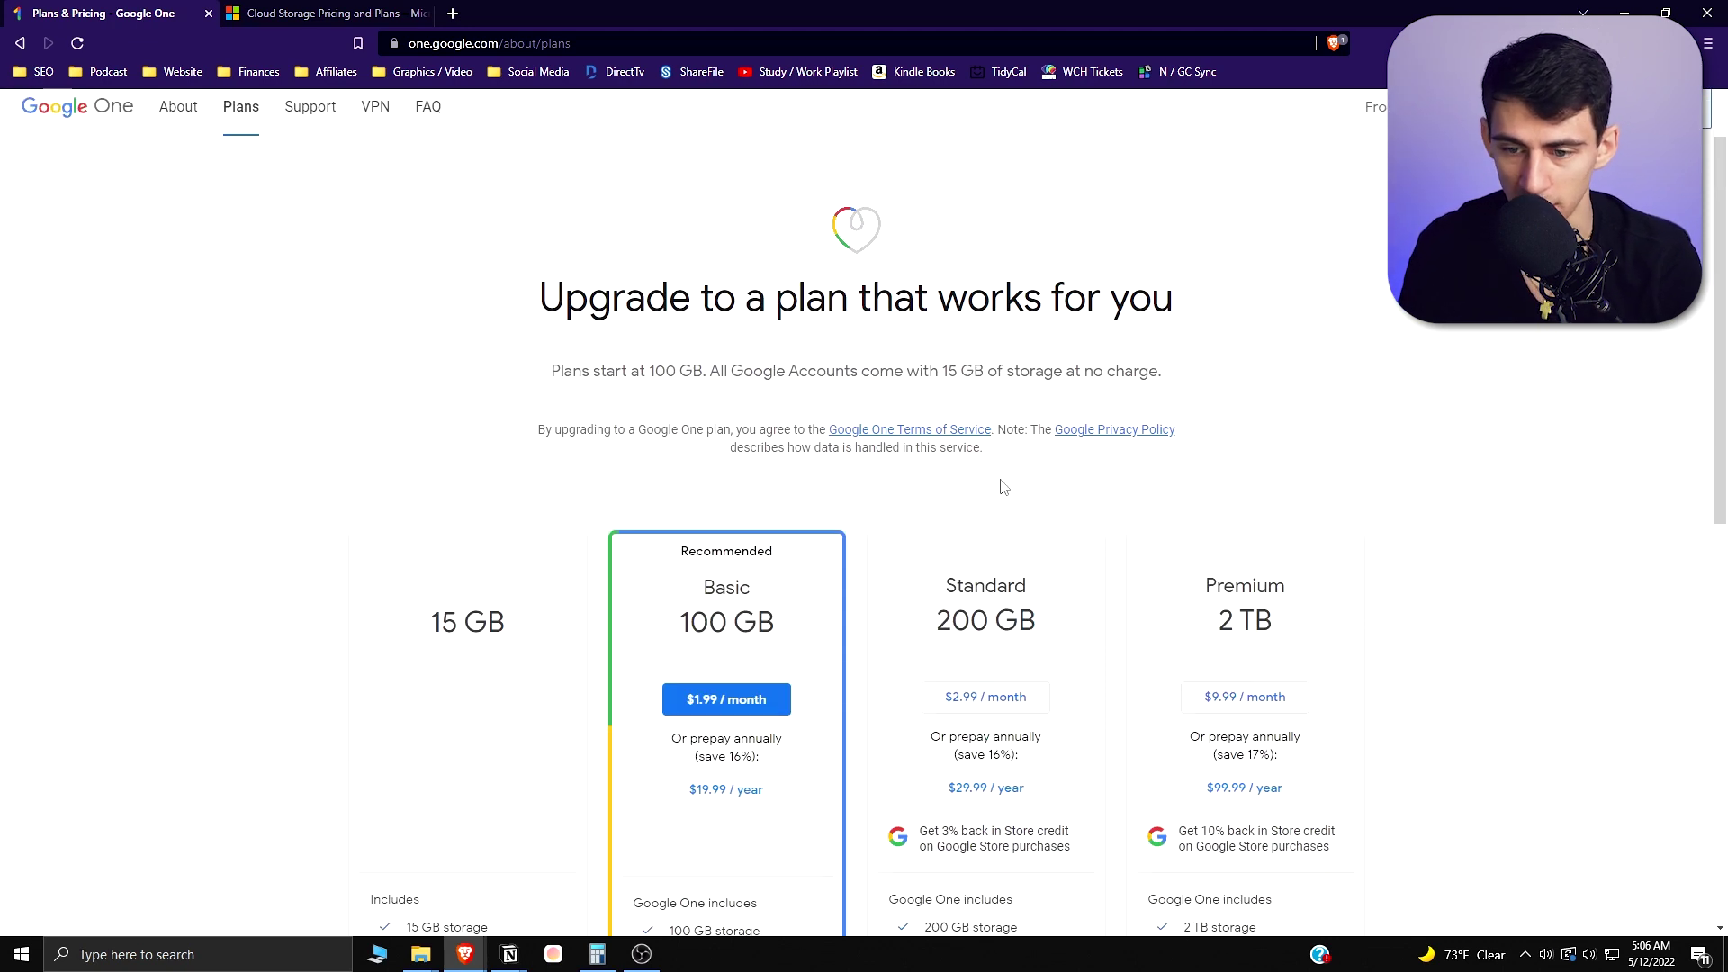
scroll(563, 541, "down", 3)
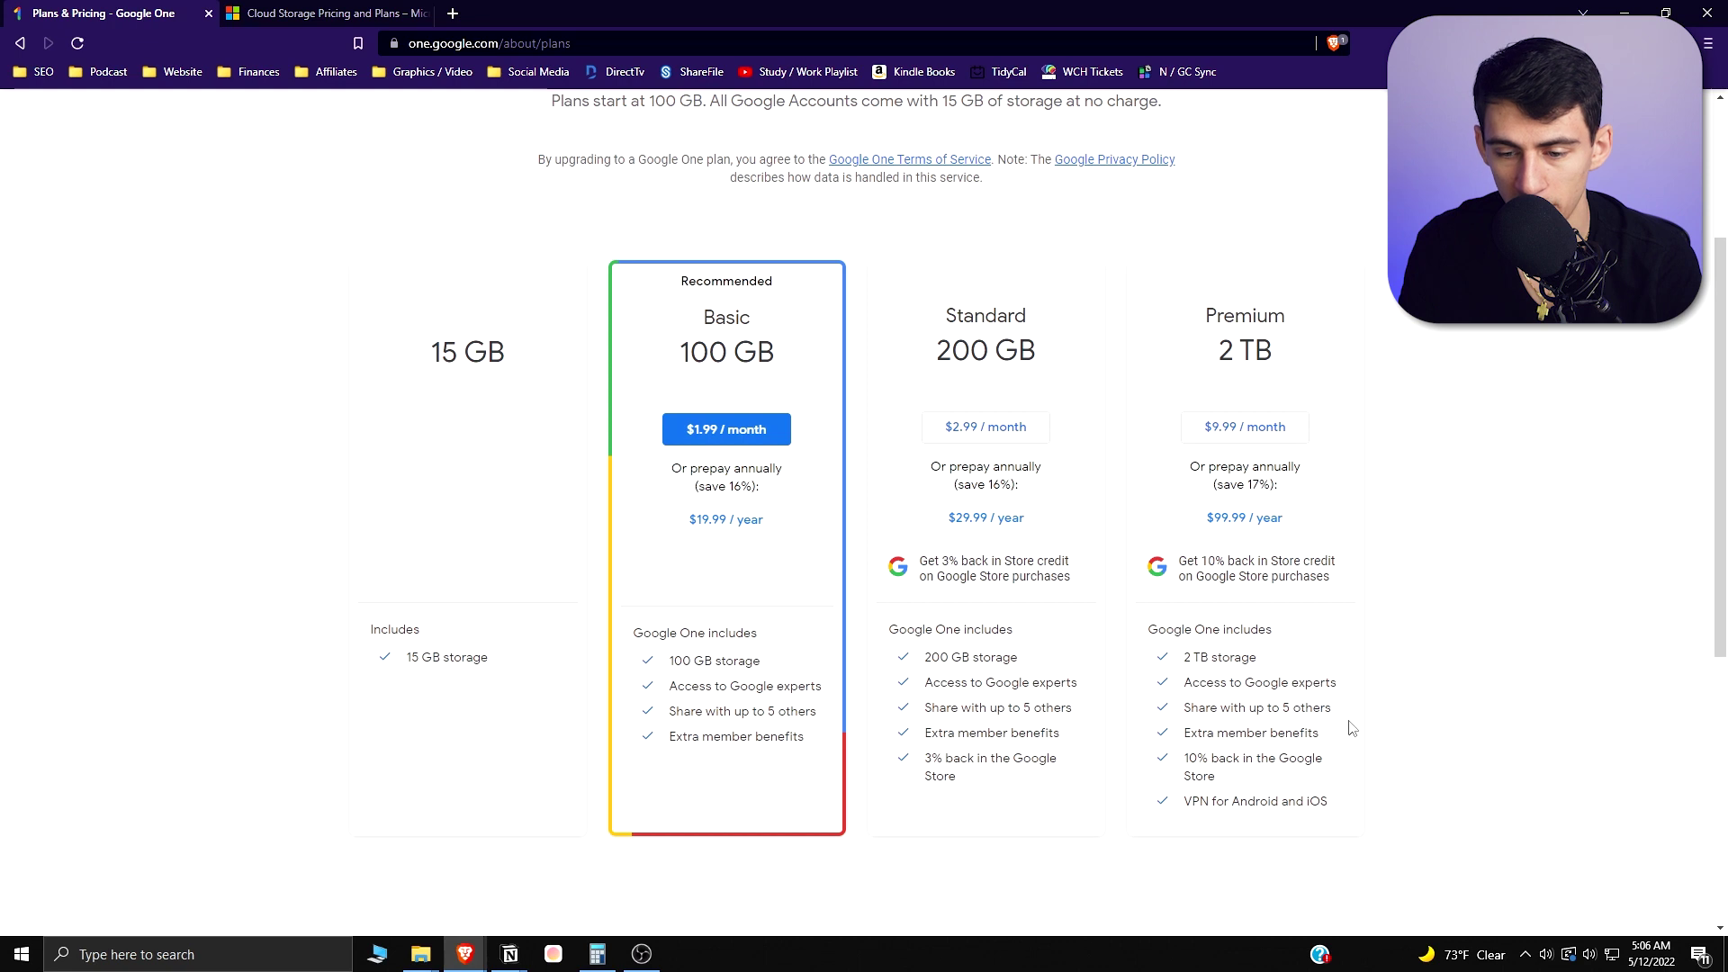
scroll(1352, 728, "down", 1)
scroll(1319, 725, "up", 1)
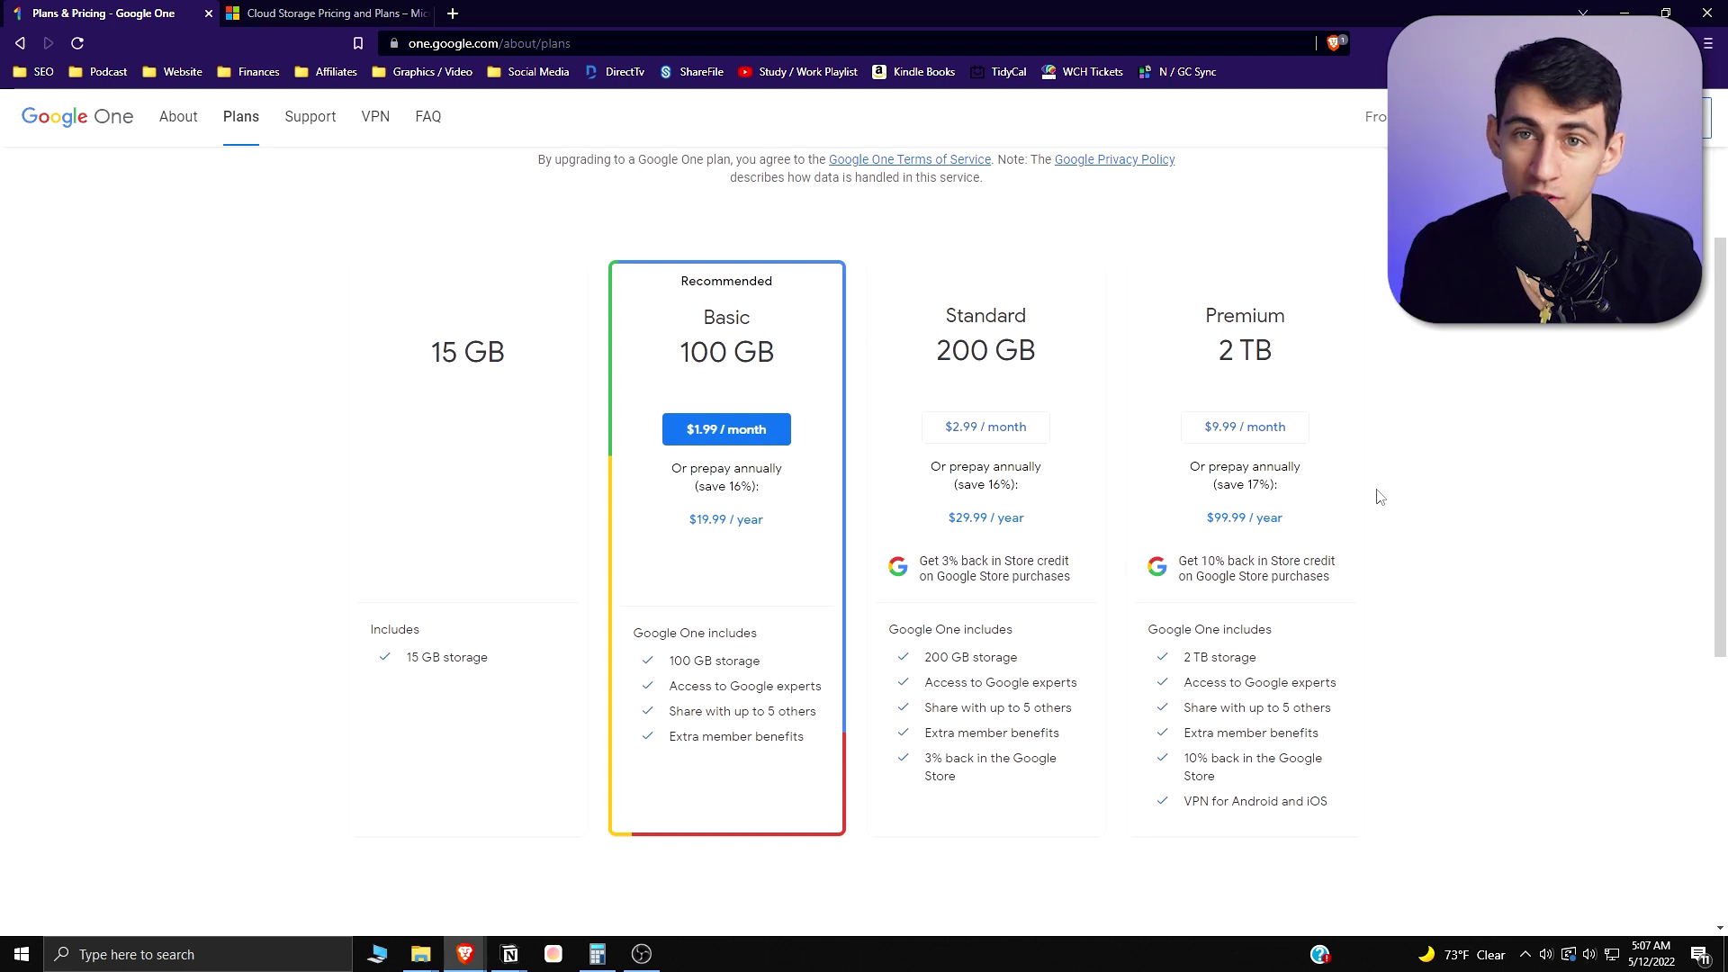
left_click(324, 13)
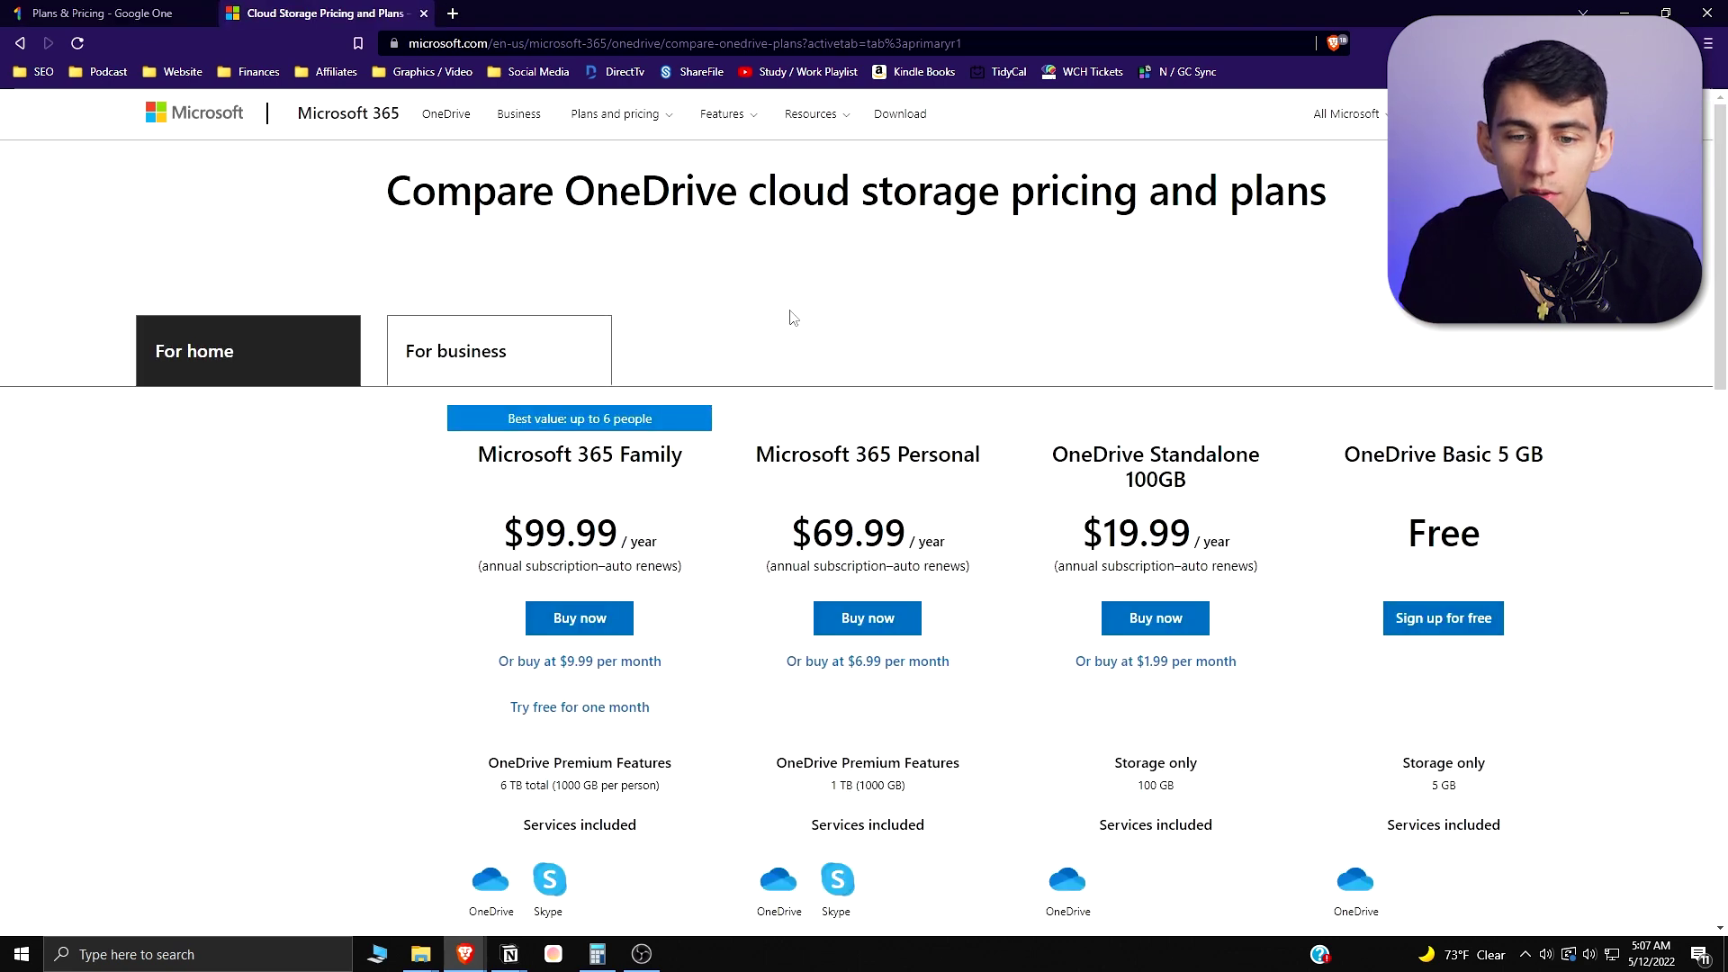
scroll(792, 324, "down", 3)
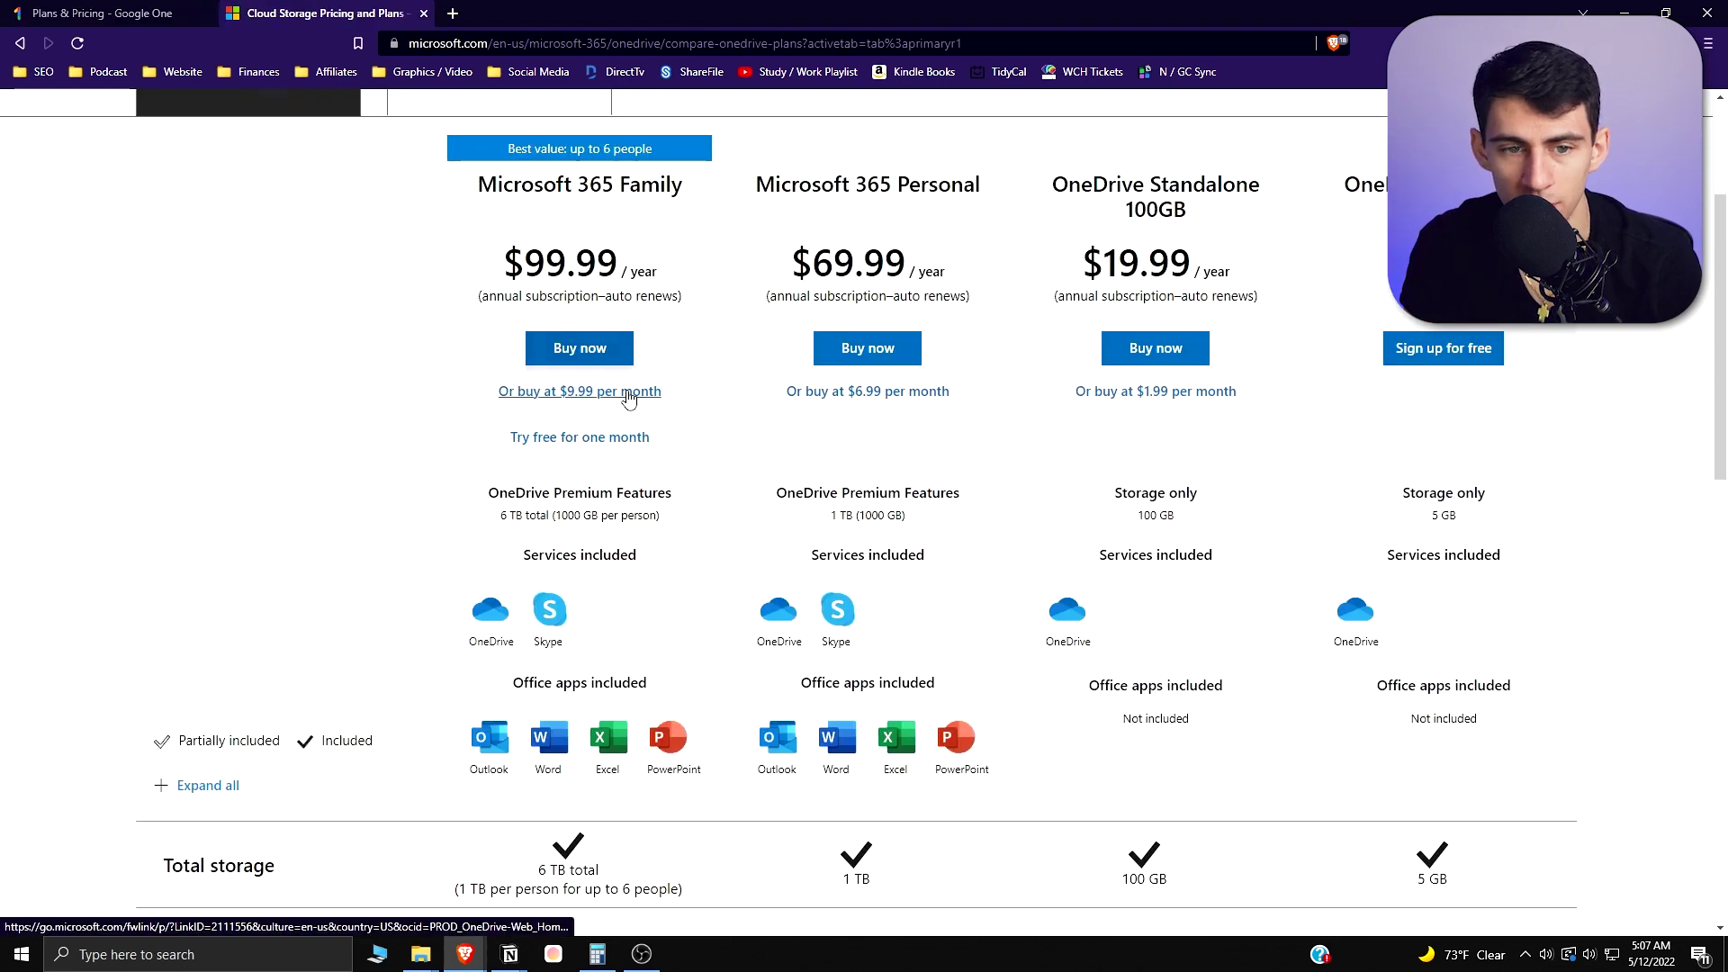
scroll(645, 218, "up", 1)
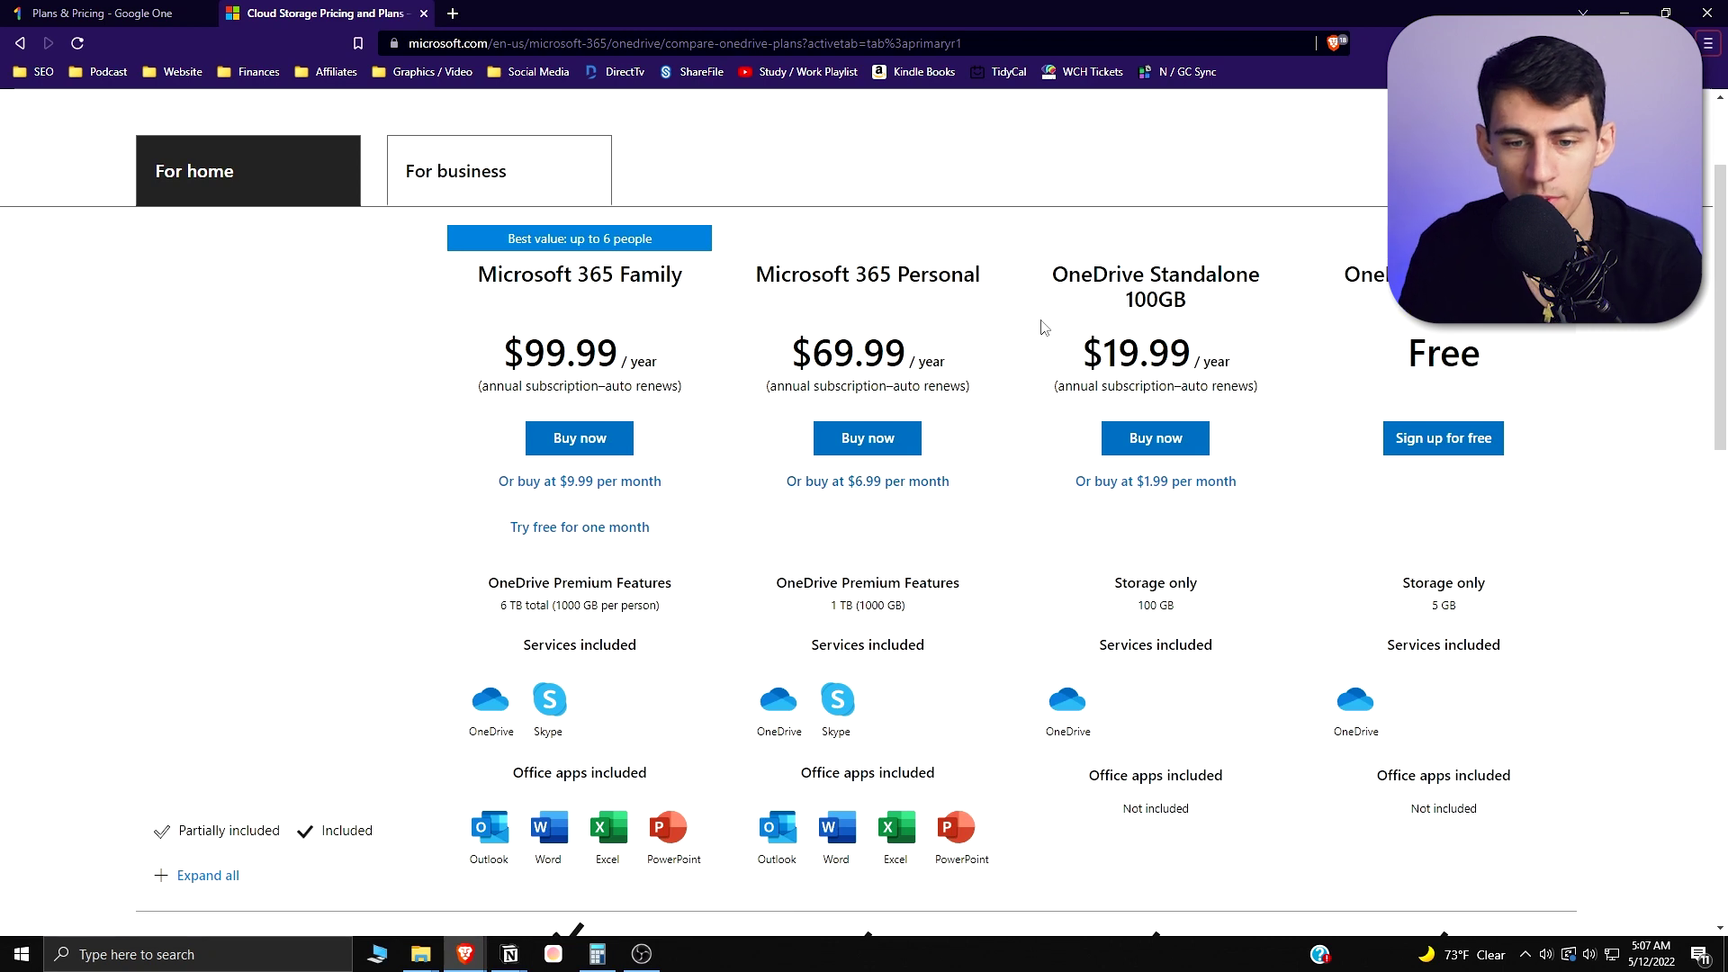
scroll(959, 539, "down", 1)
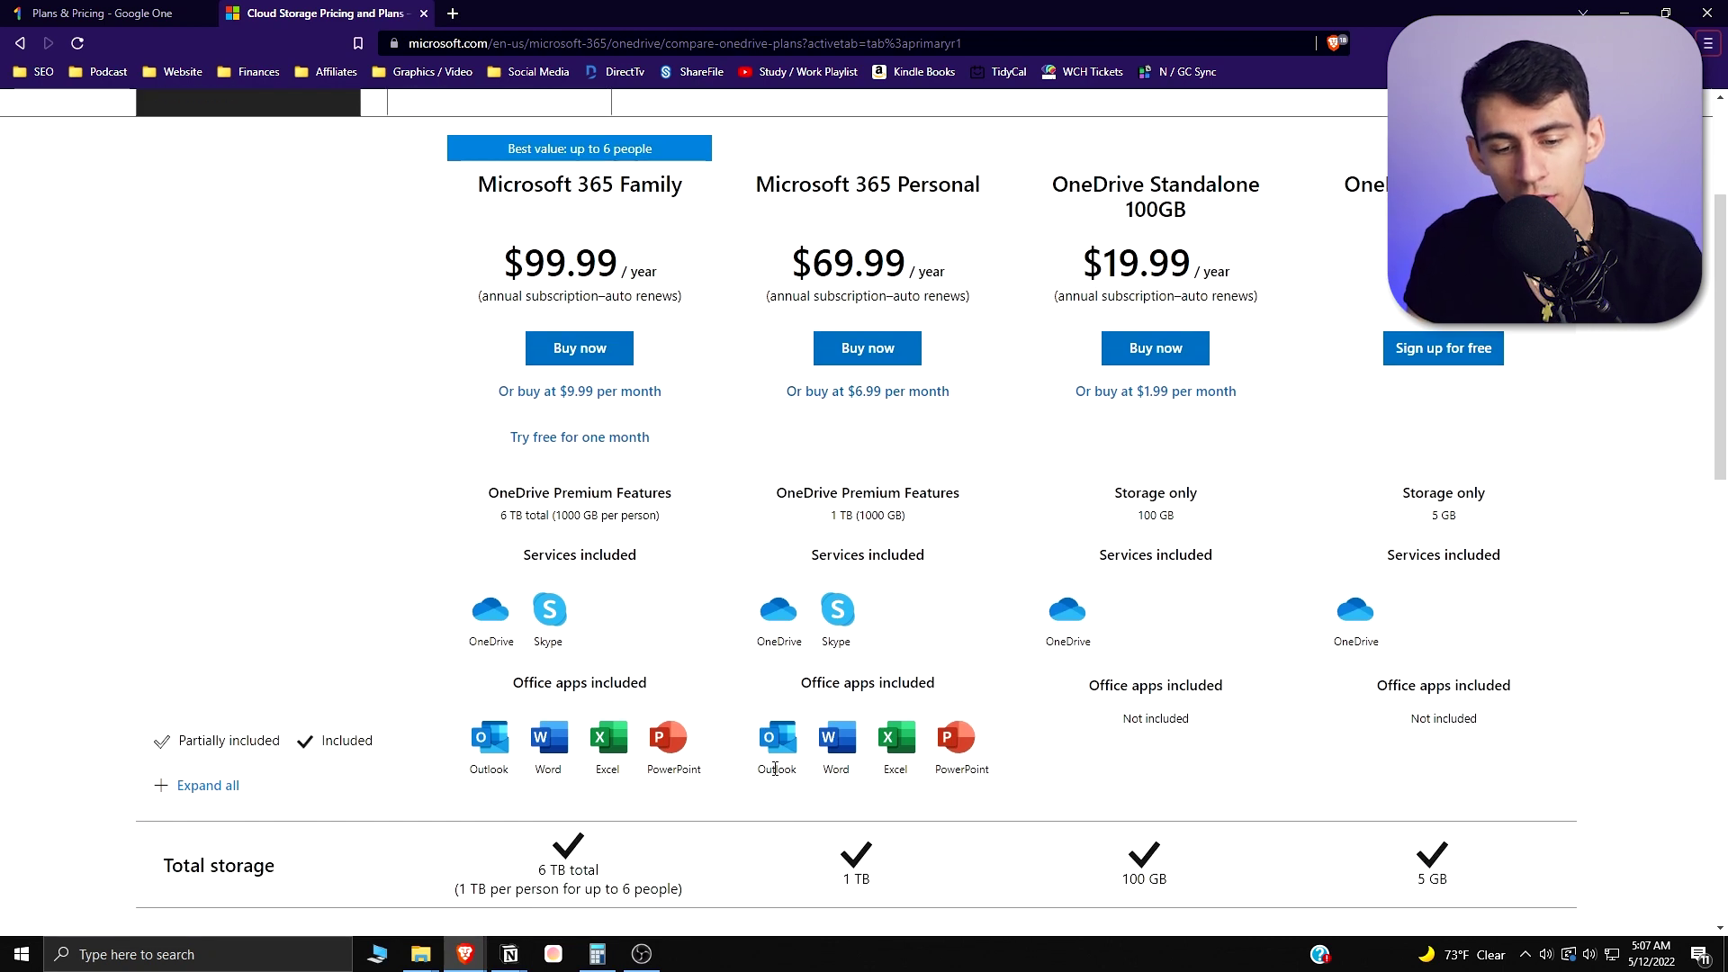
scroll(871, 764, "up", 1)
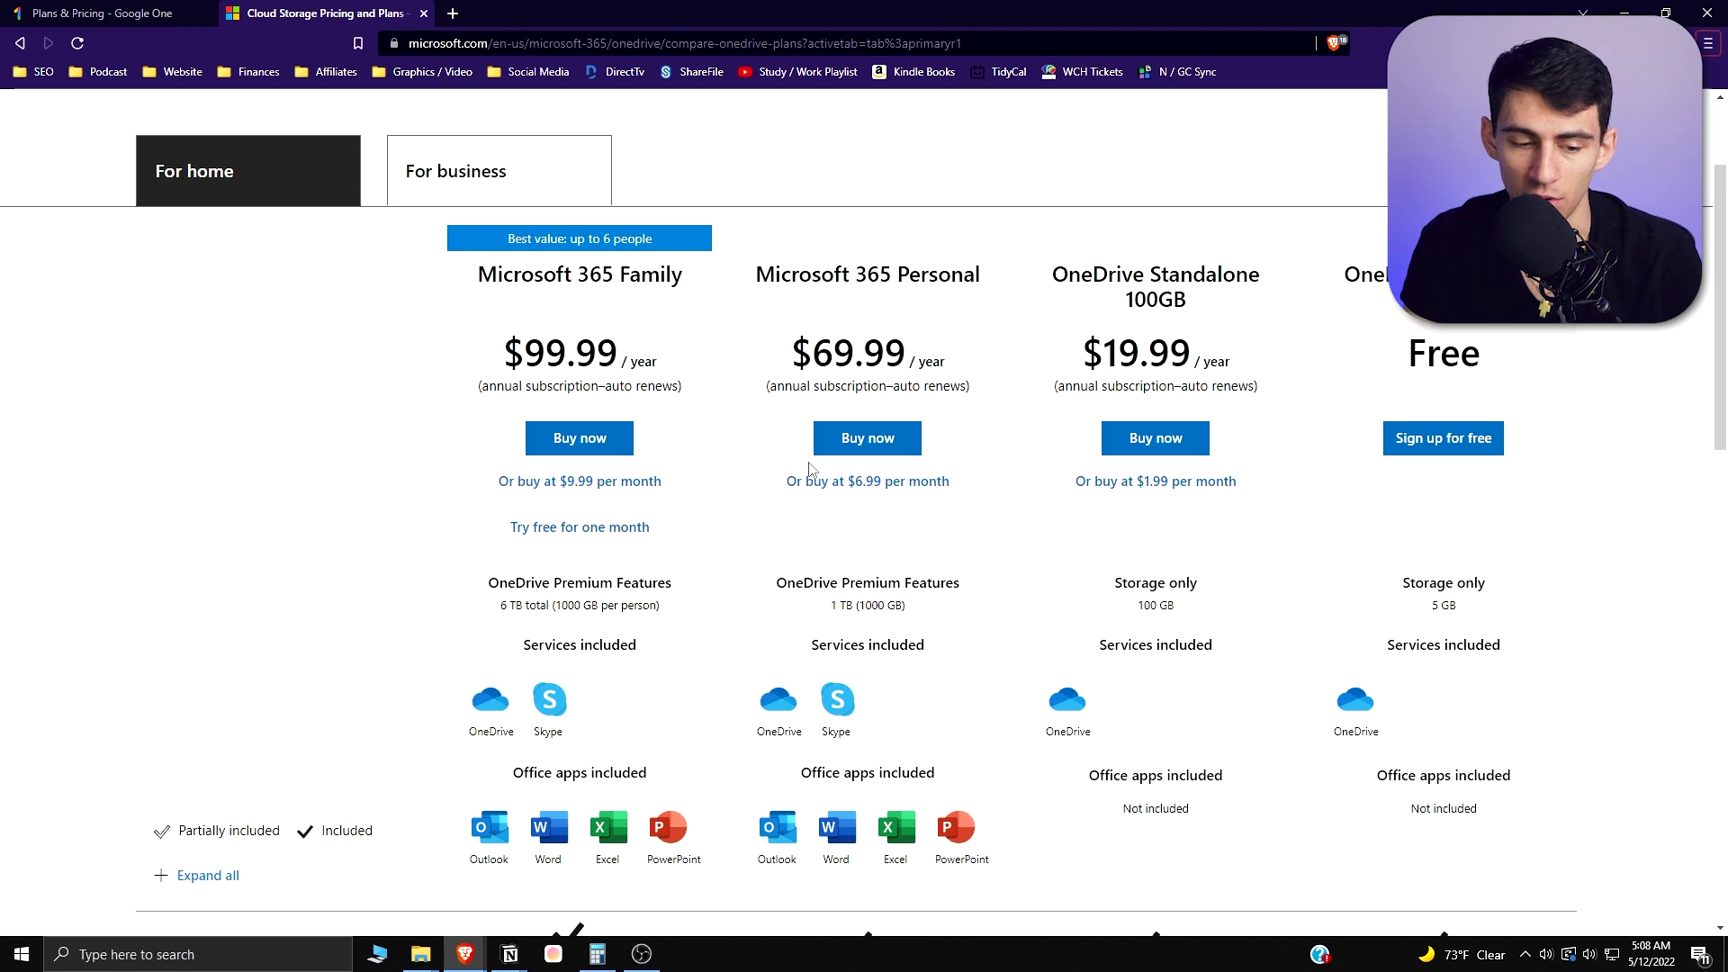
scroll(837, 451, "down", 1)
scroll(838, 450, "up", 1)
key("ctrl+Tab")
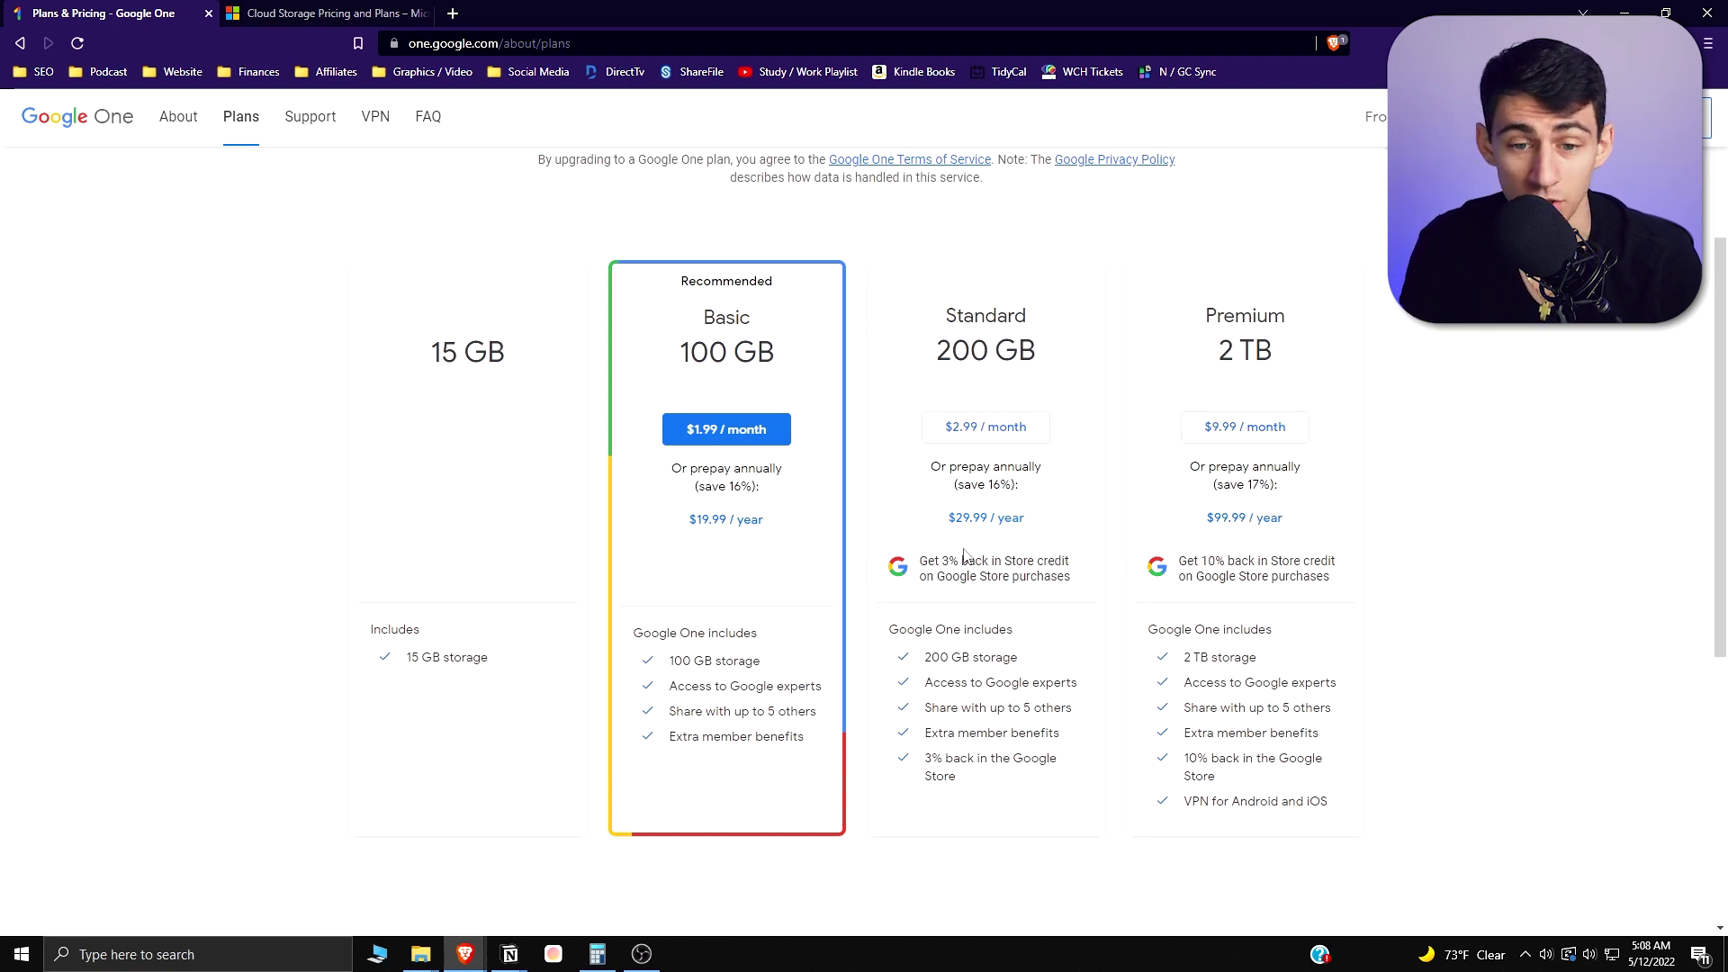
key("alt+Tab")
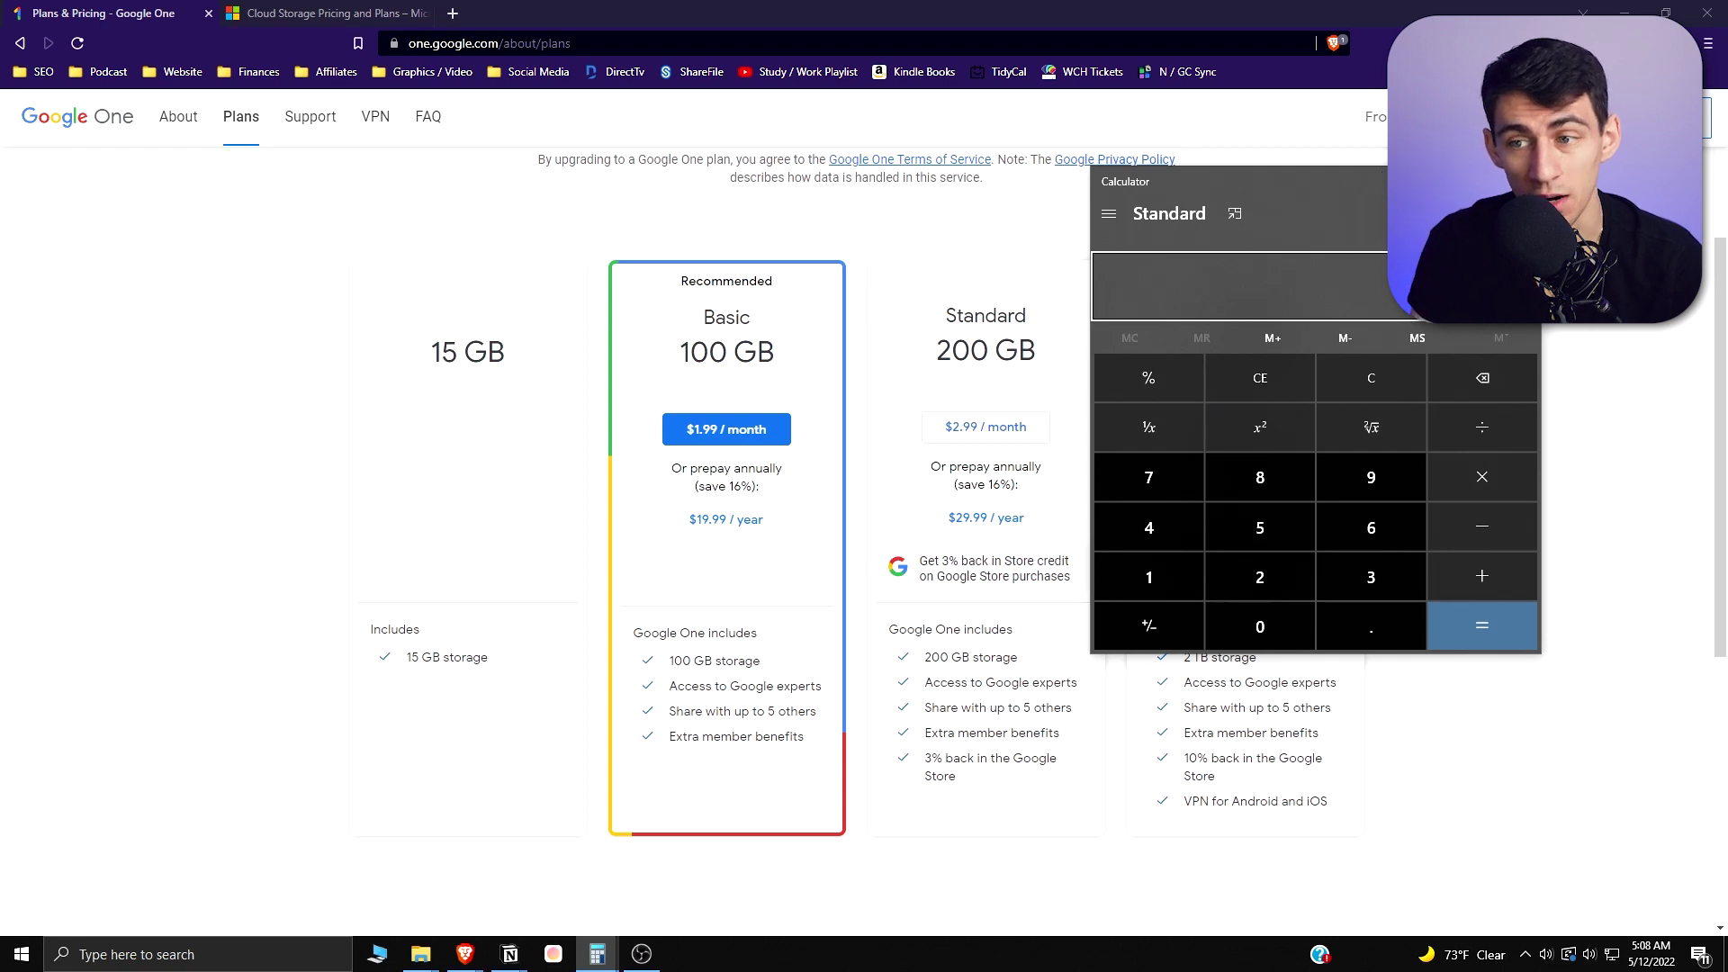
left_click(1437, 181)
left_click_drag(1221, 317, 1286, 316)
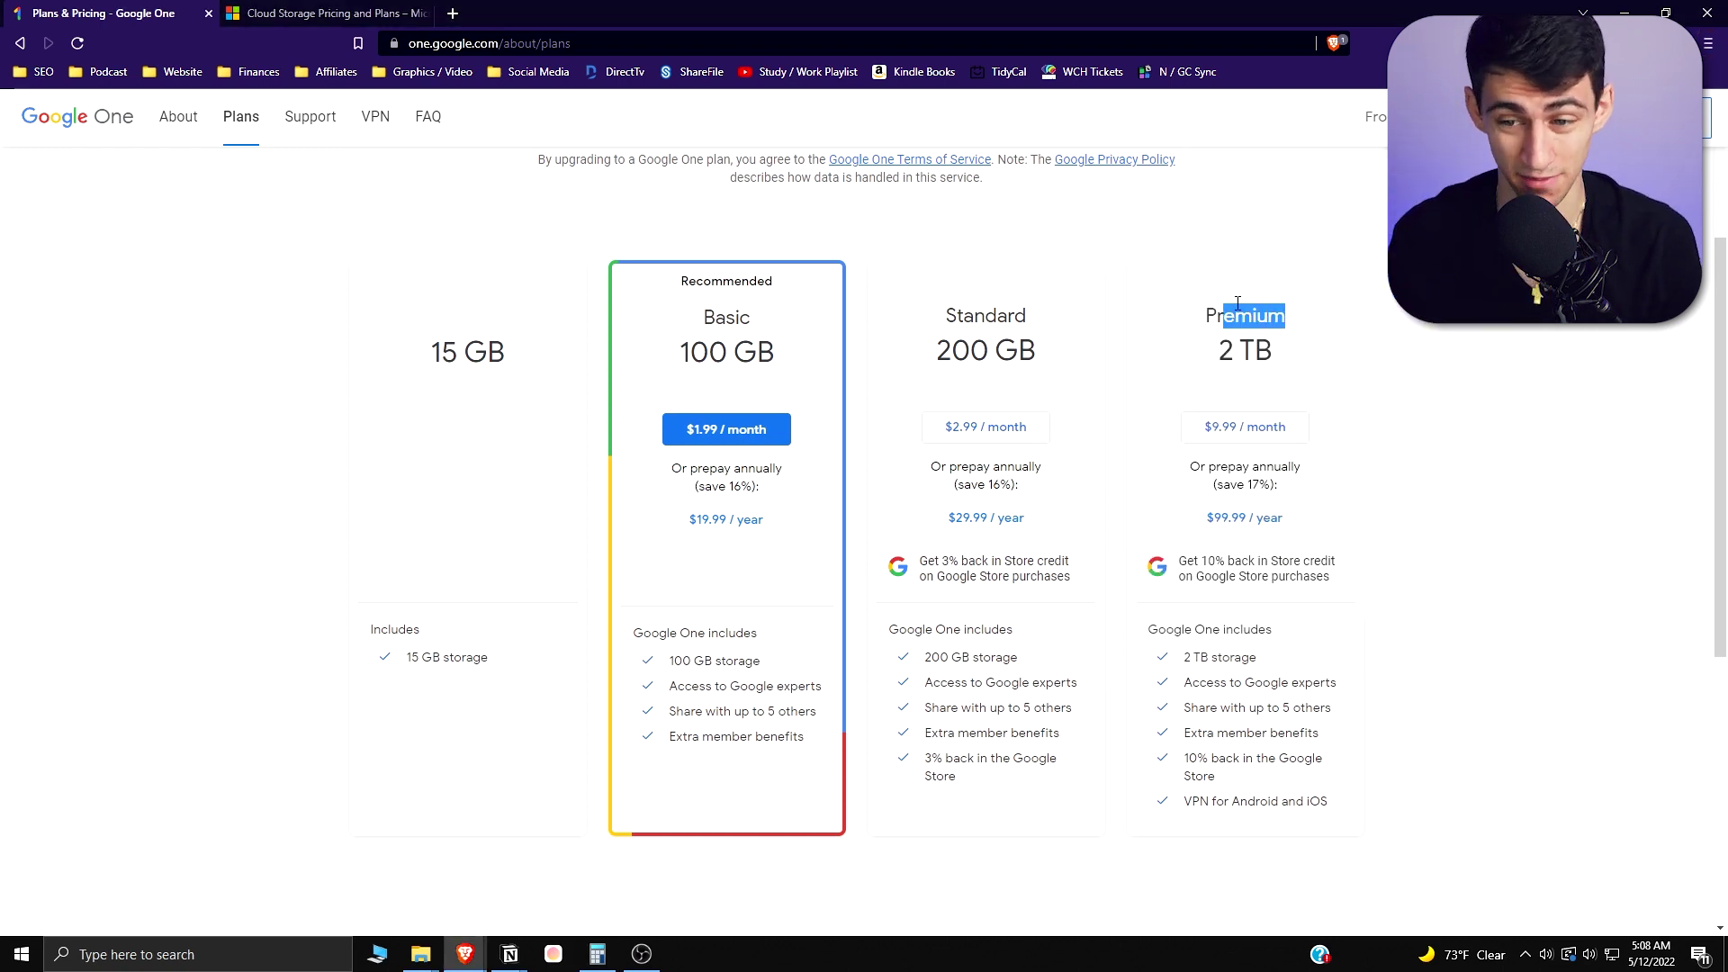
left_click(1232, 317)
key("ctrl+Tab")
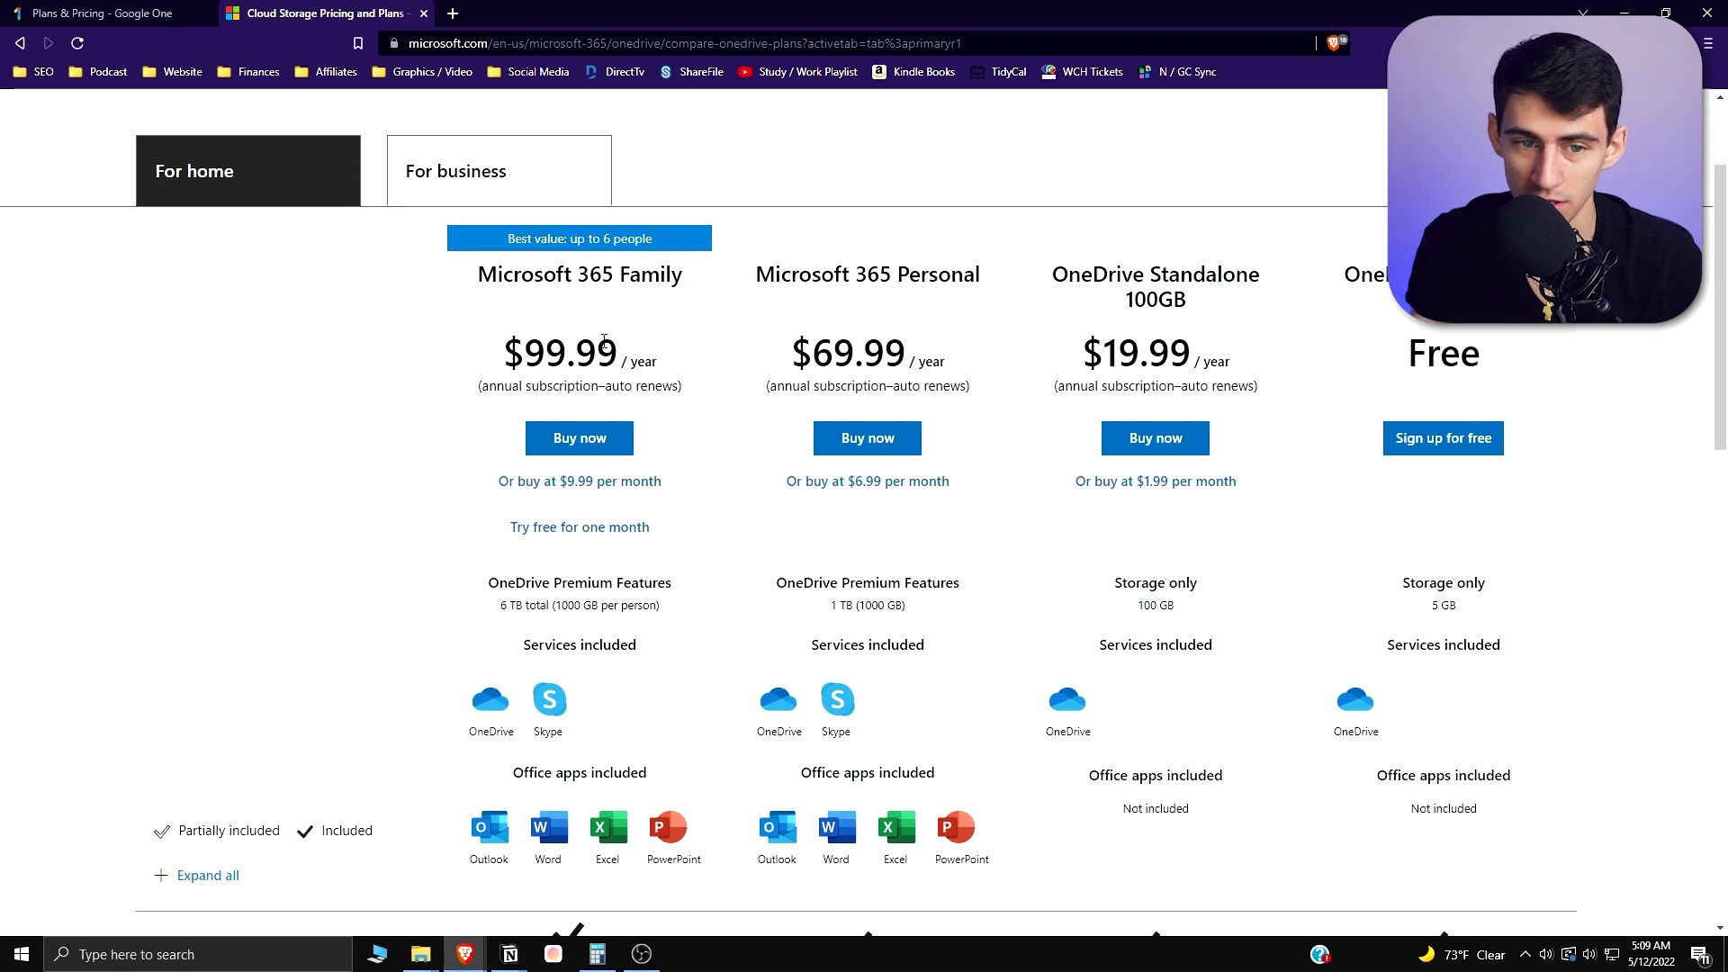
scroll(604, 369, "down", 1)
scroll(594, 387, "up", 1)
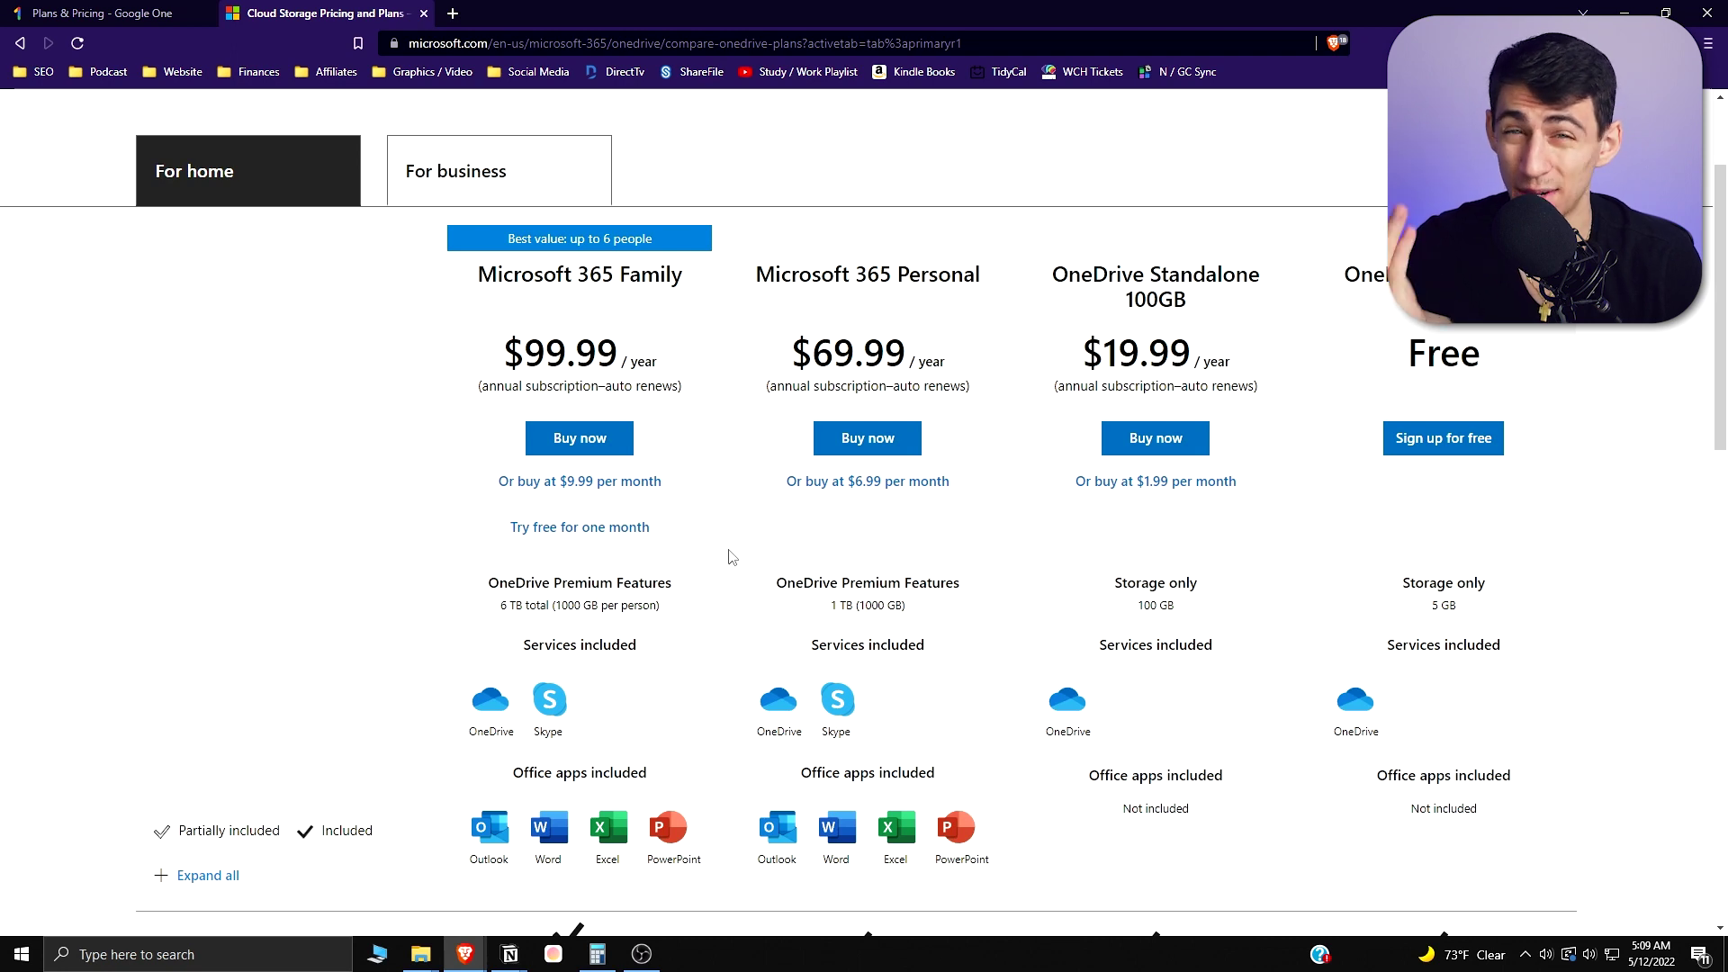
left_click(118, 7)
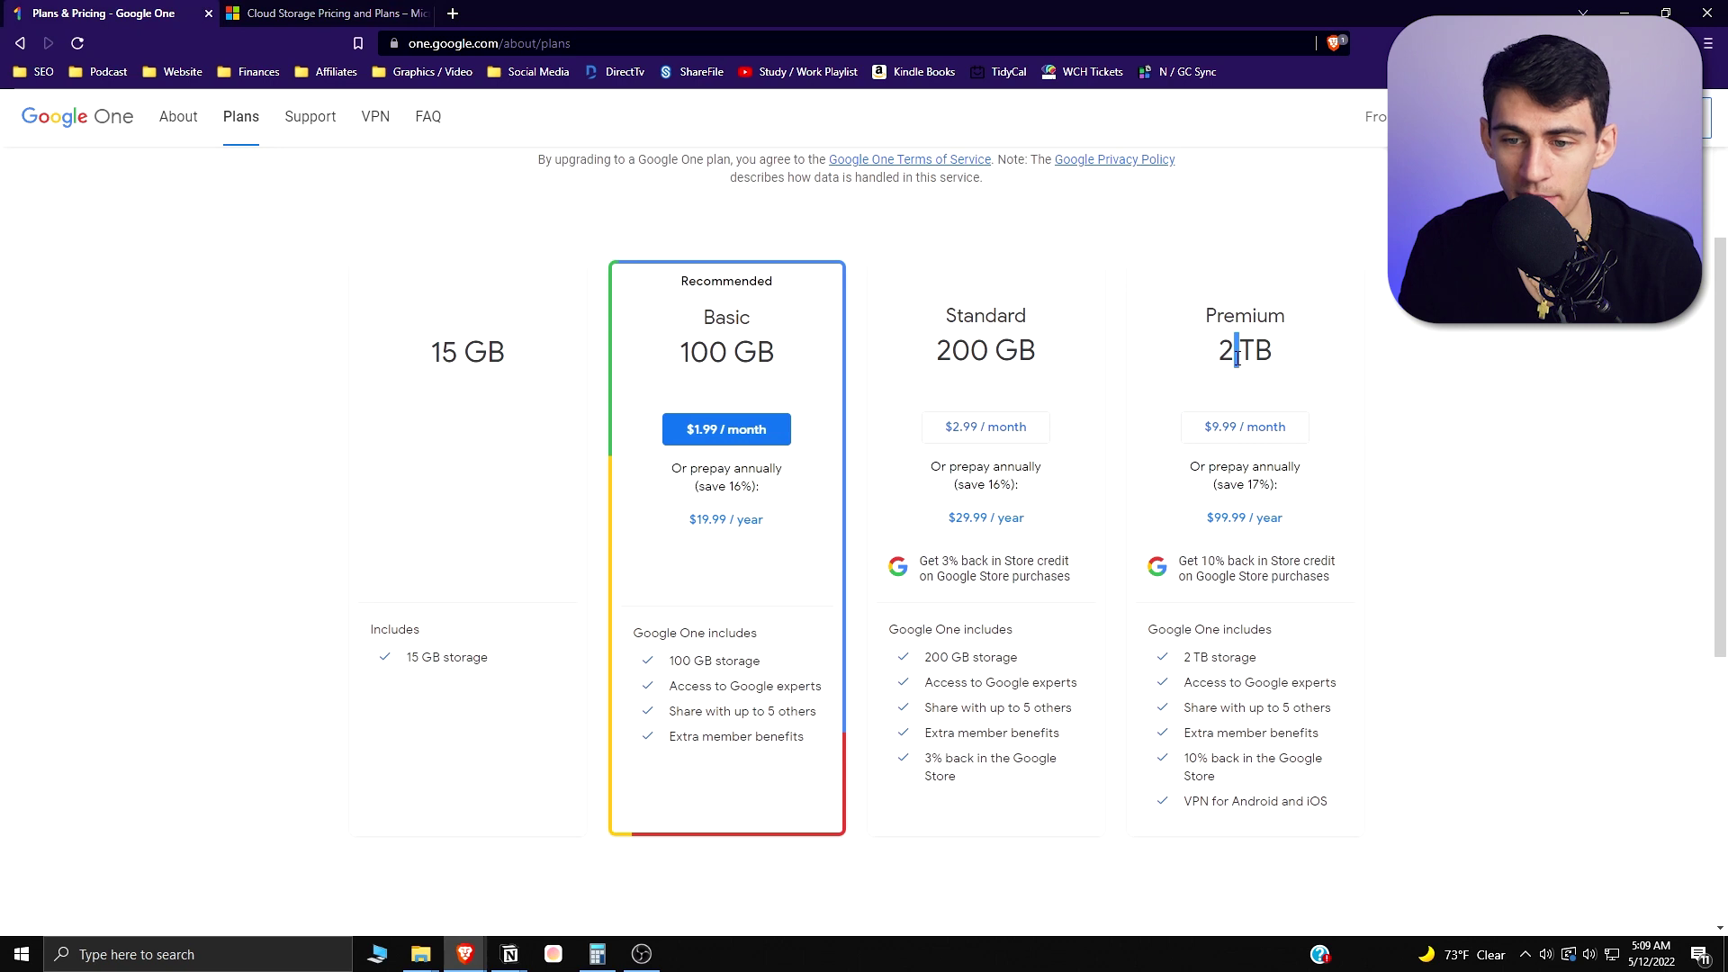
scroll(1249, 350, "up", 1)
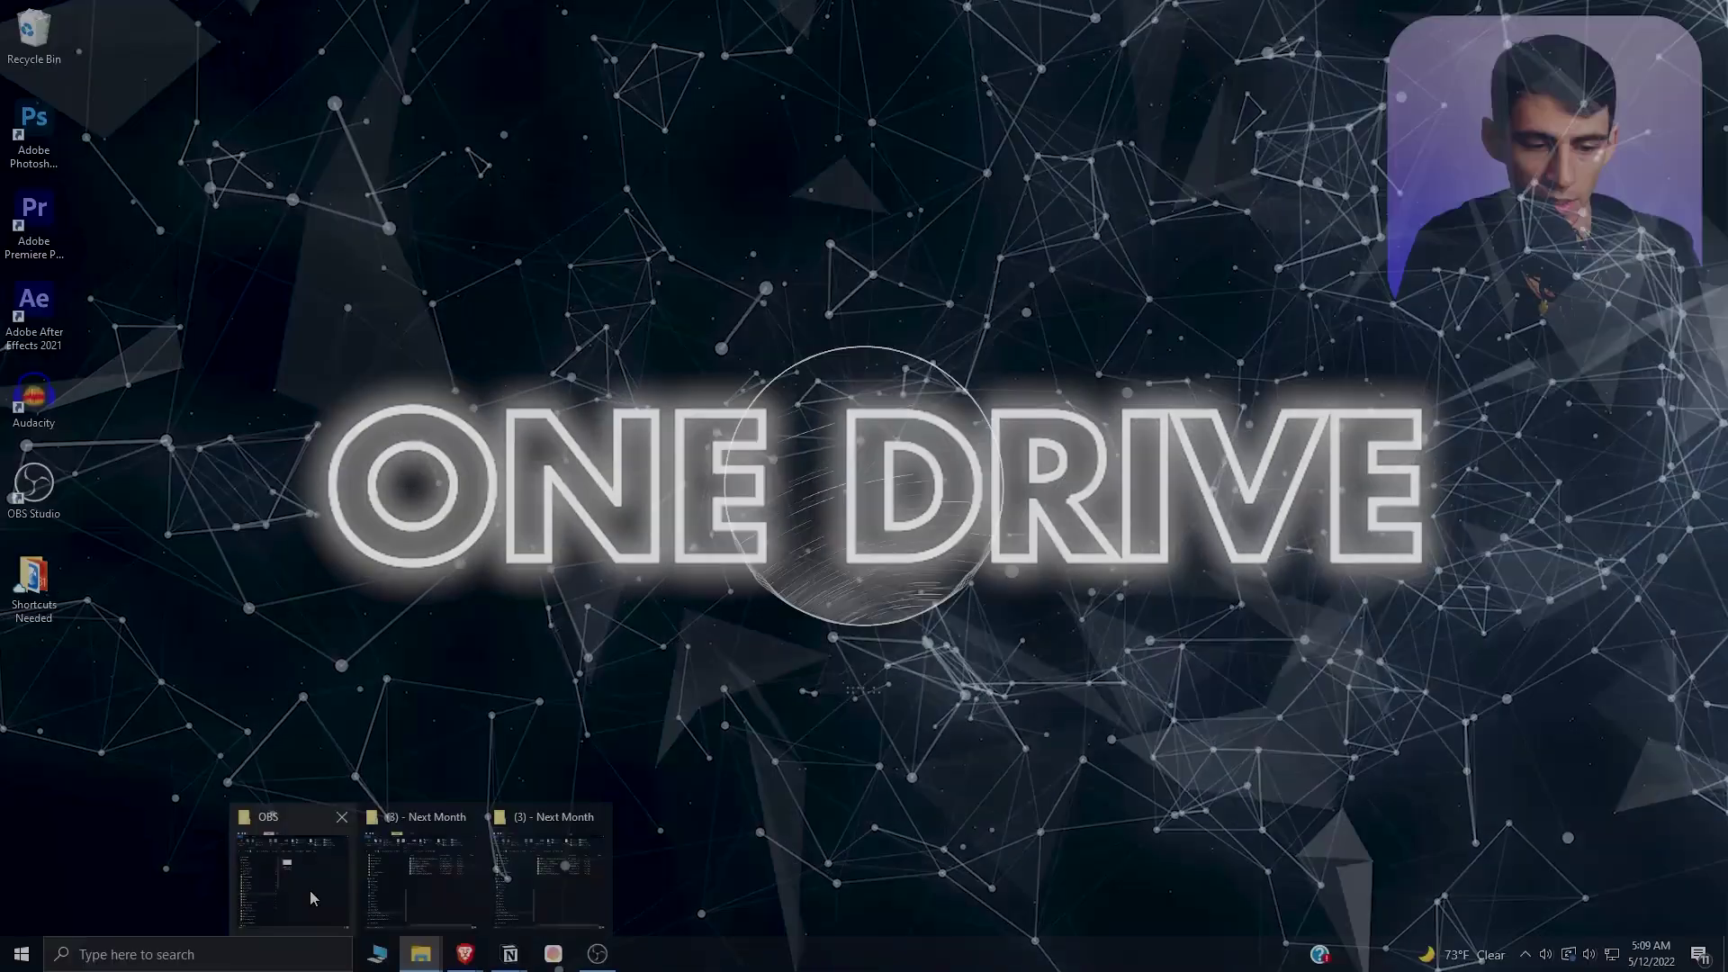
left_click(310, 889)
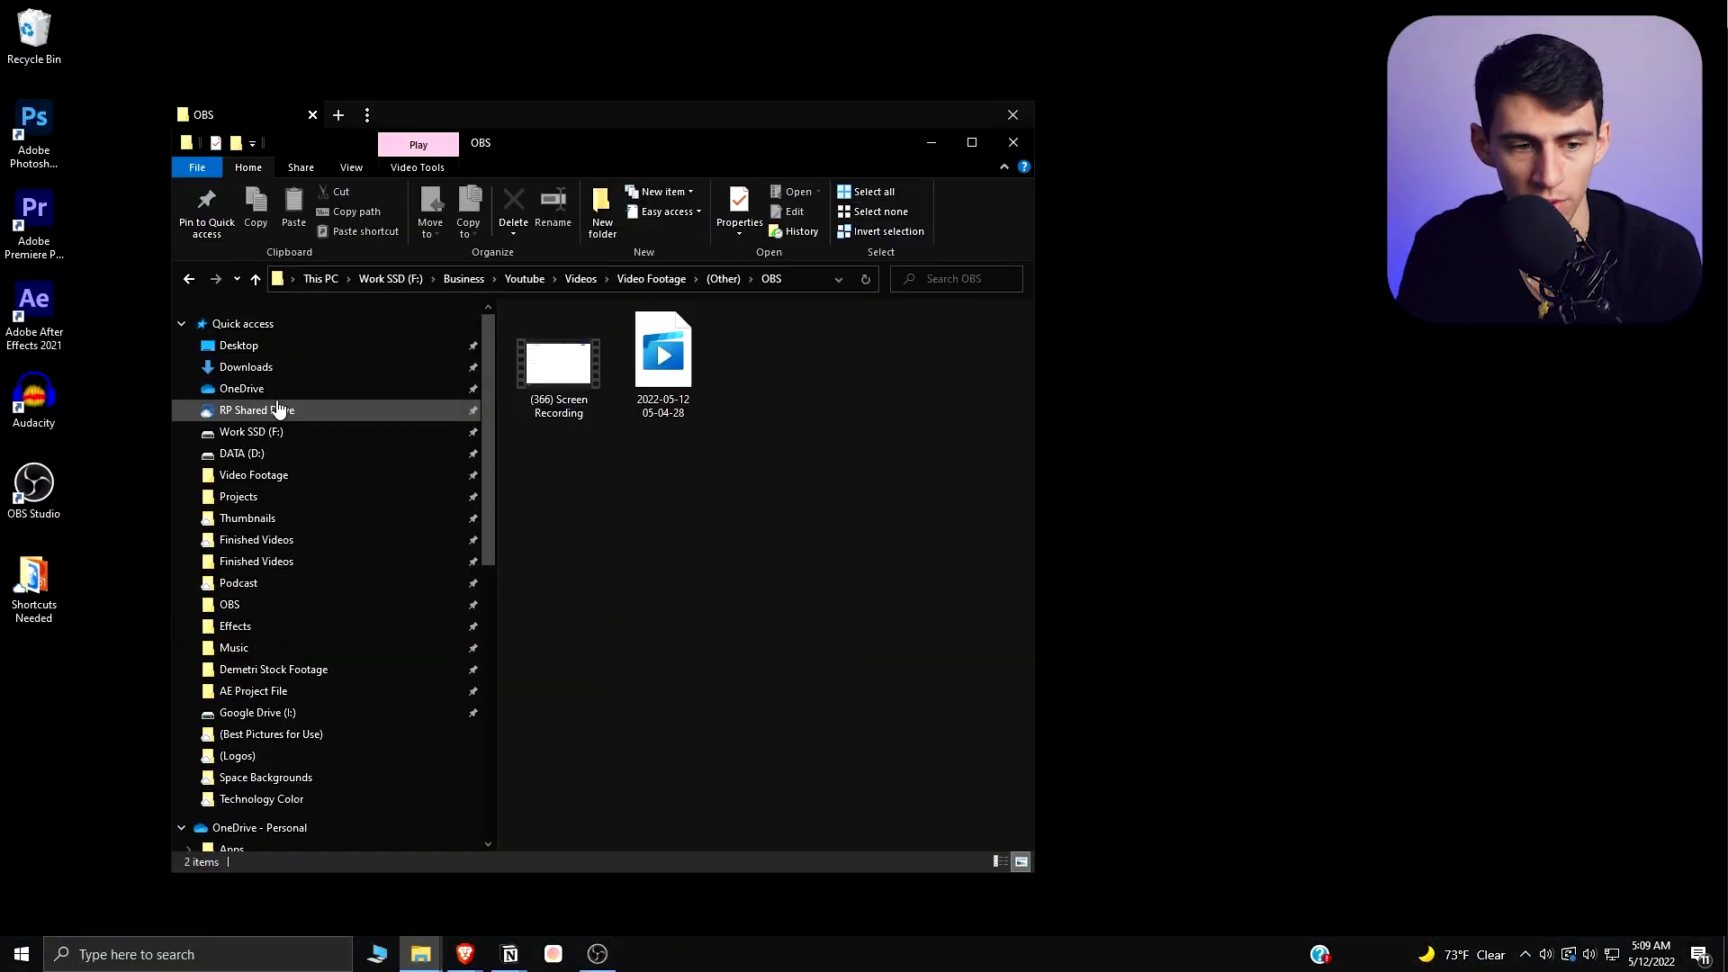
Open the OneDrive - Personal folder and bring up actions for the 20211101_112817007_iOS photo
scroll(270, 435, "down", 5)
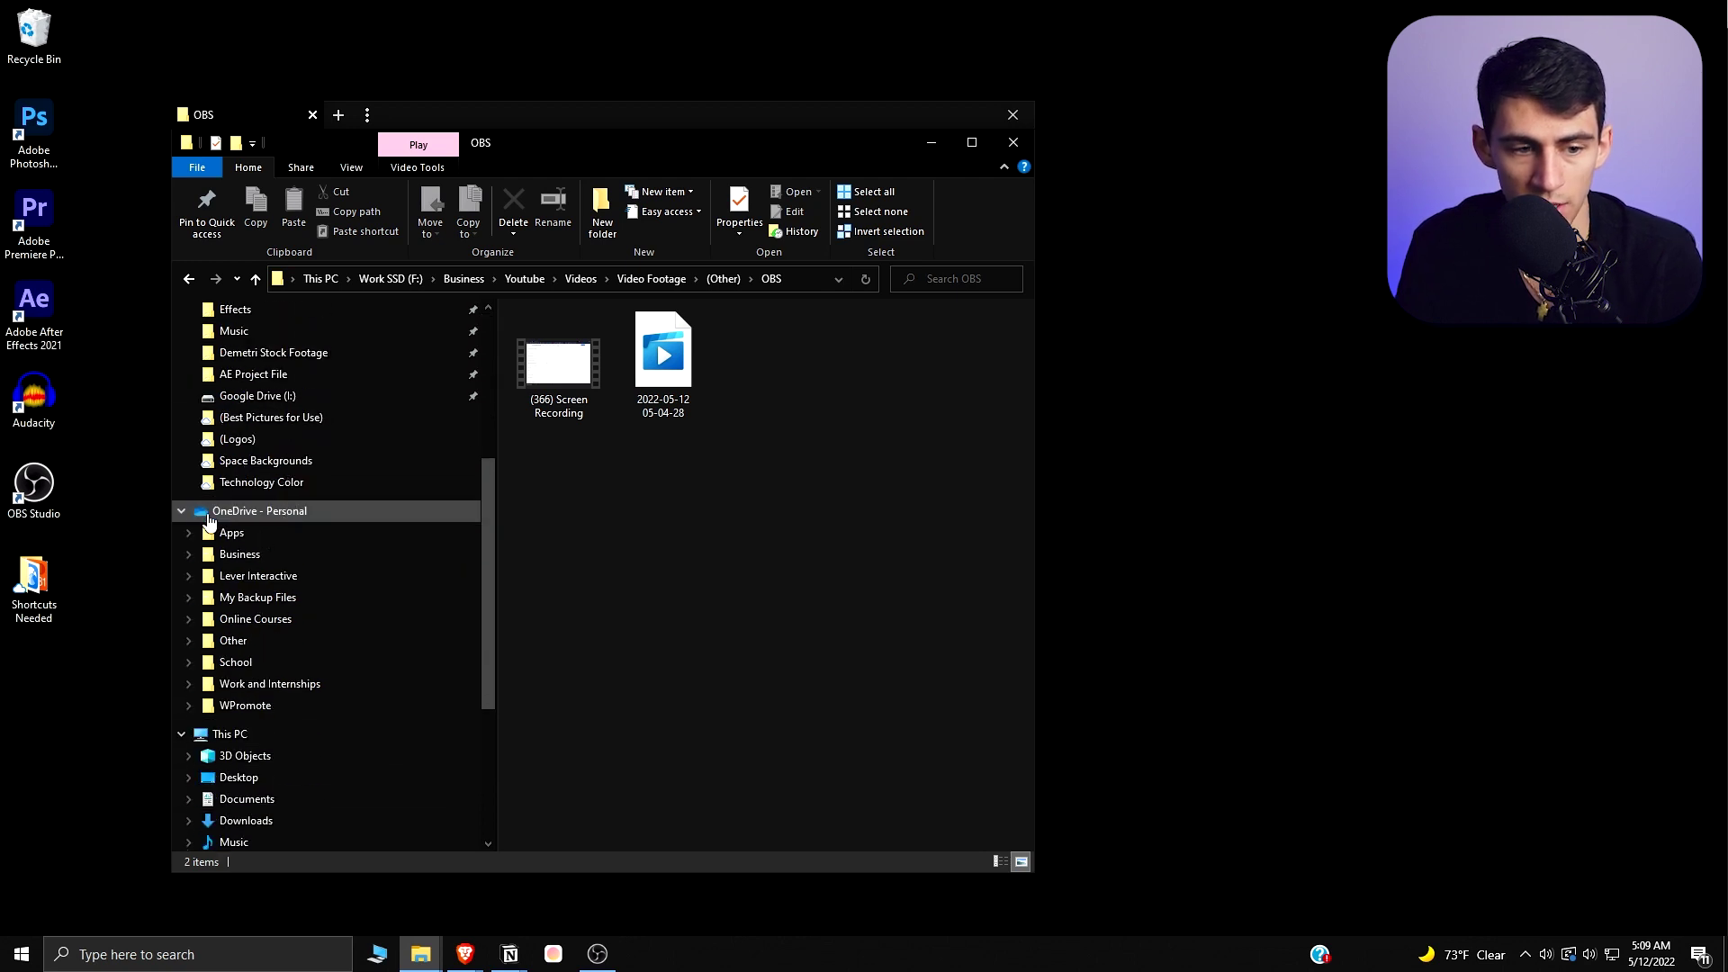
left_click(211, 515)
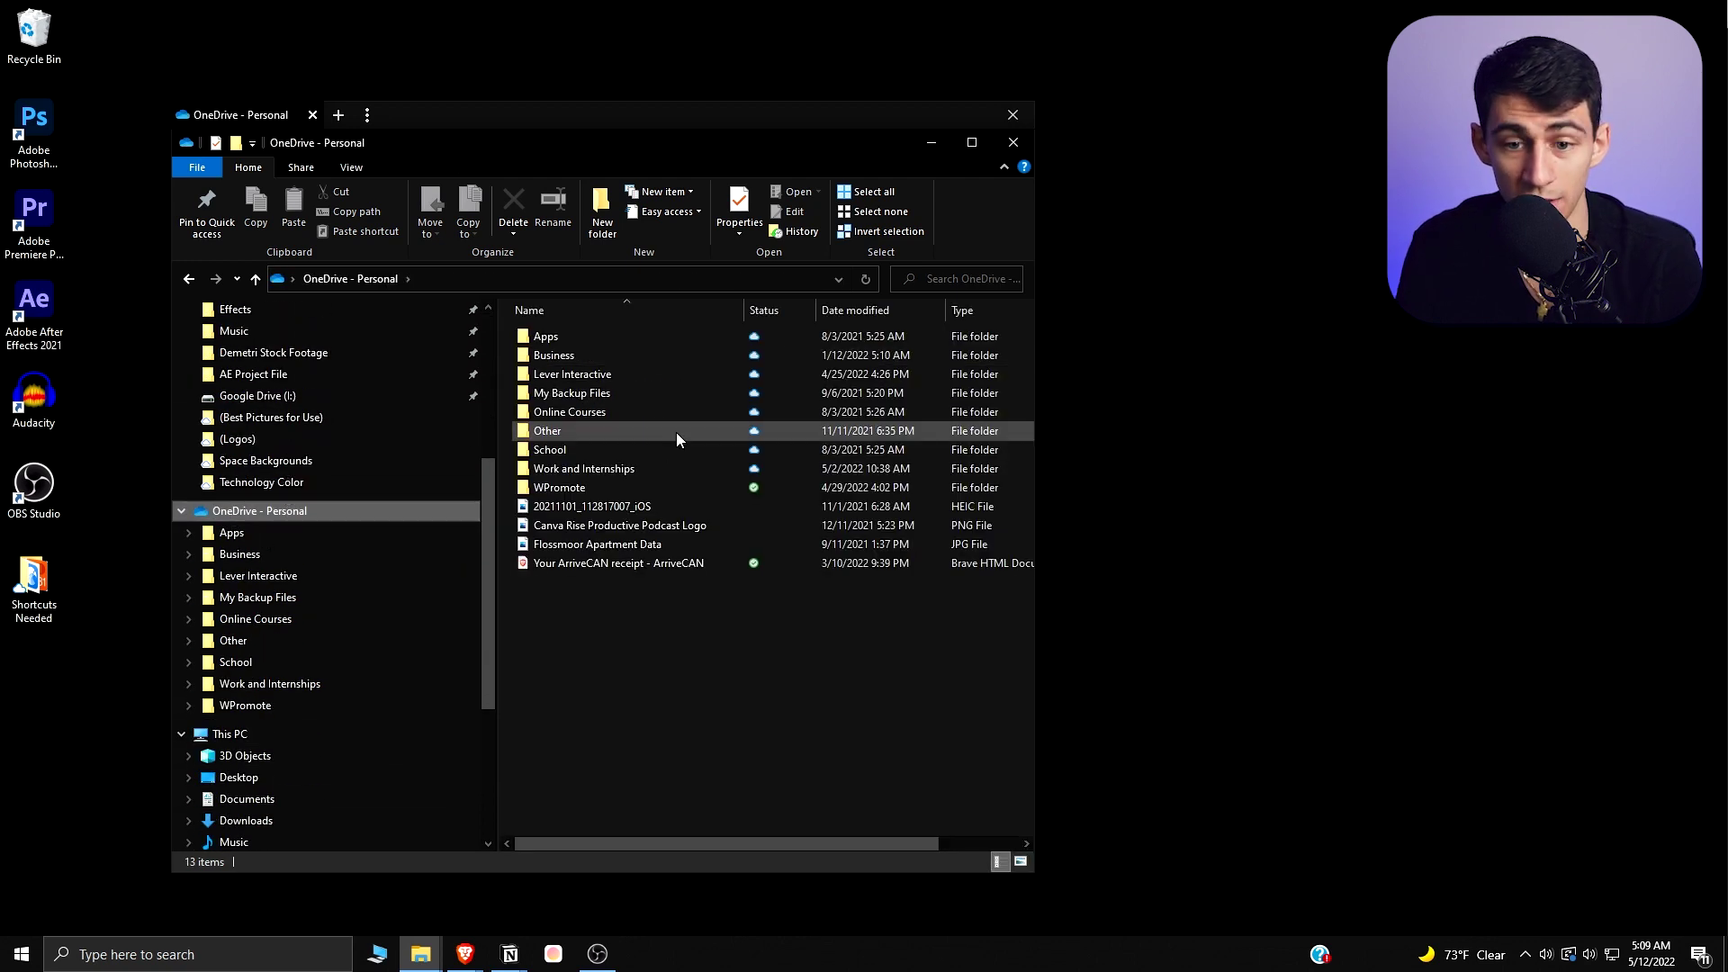
left_click(600, 506)
right_click(601, 503)
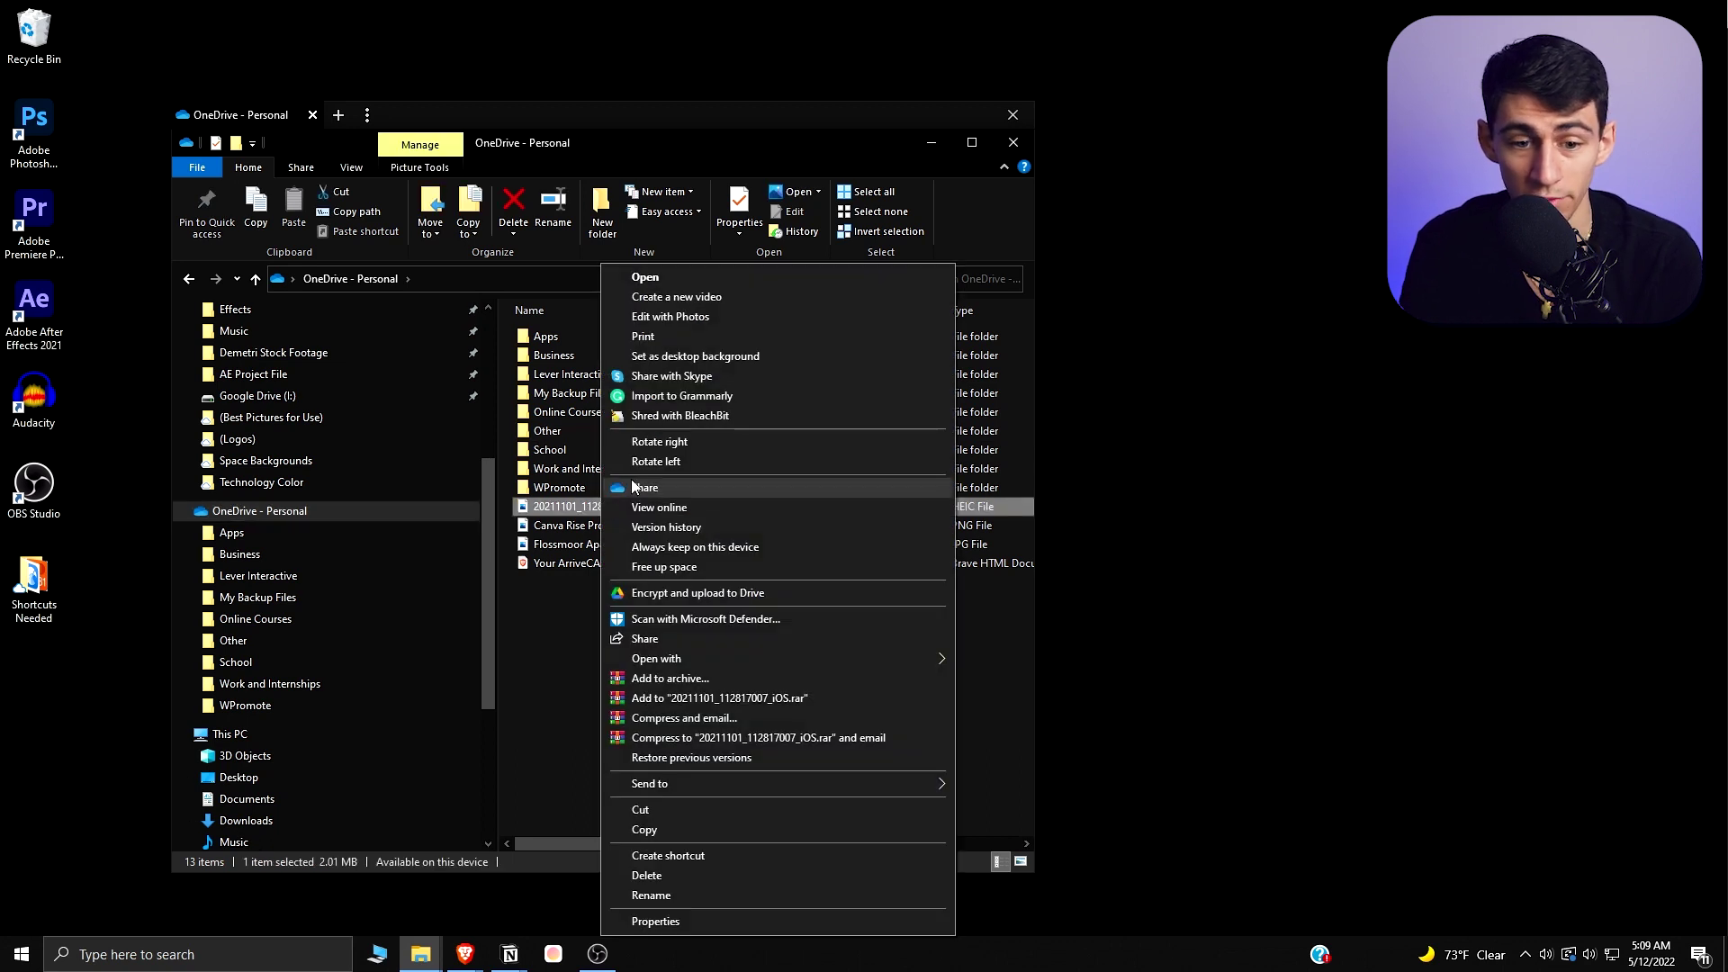
Share the iOS photo with an Anyone-with-the-link, editable link and copy it
left_click(645, 491)
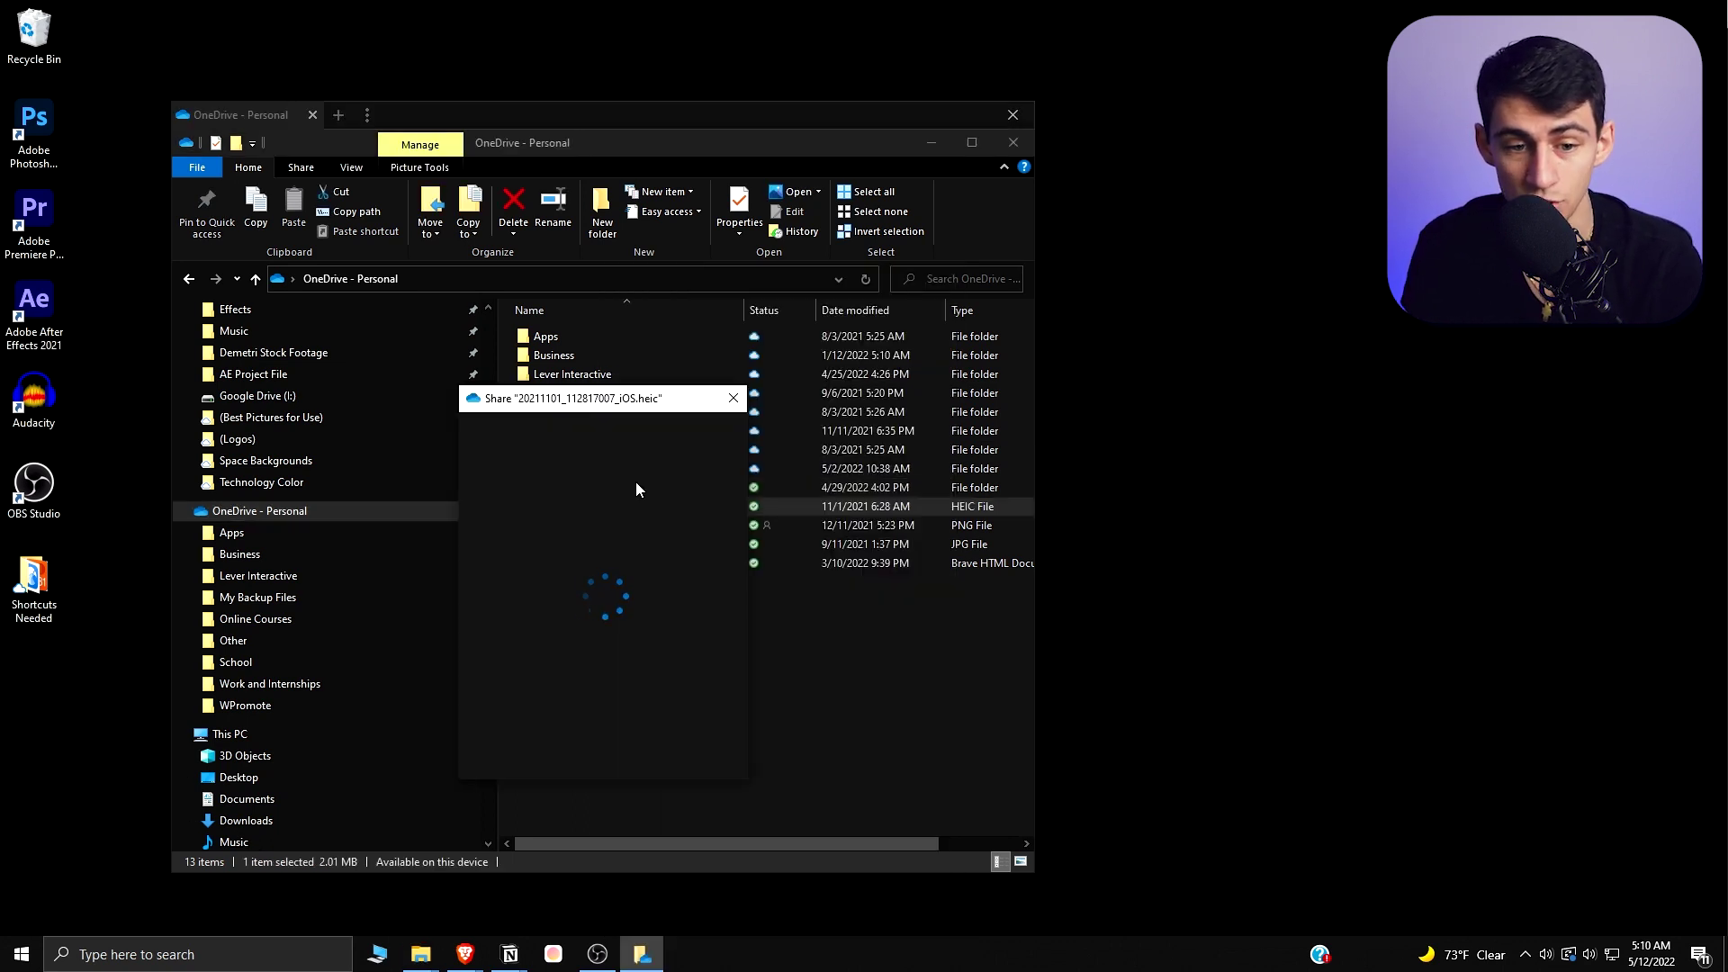
left_click_drag(758, 279, 736, 222)
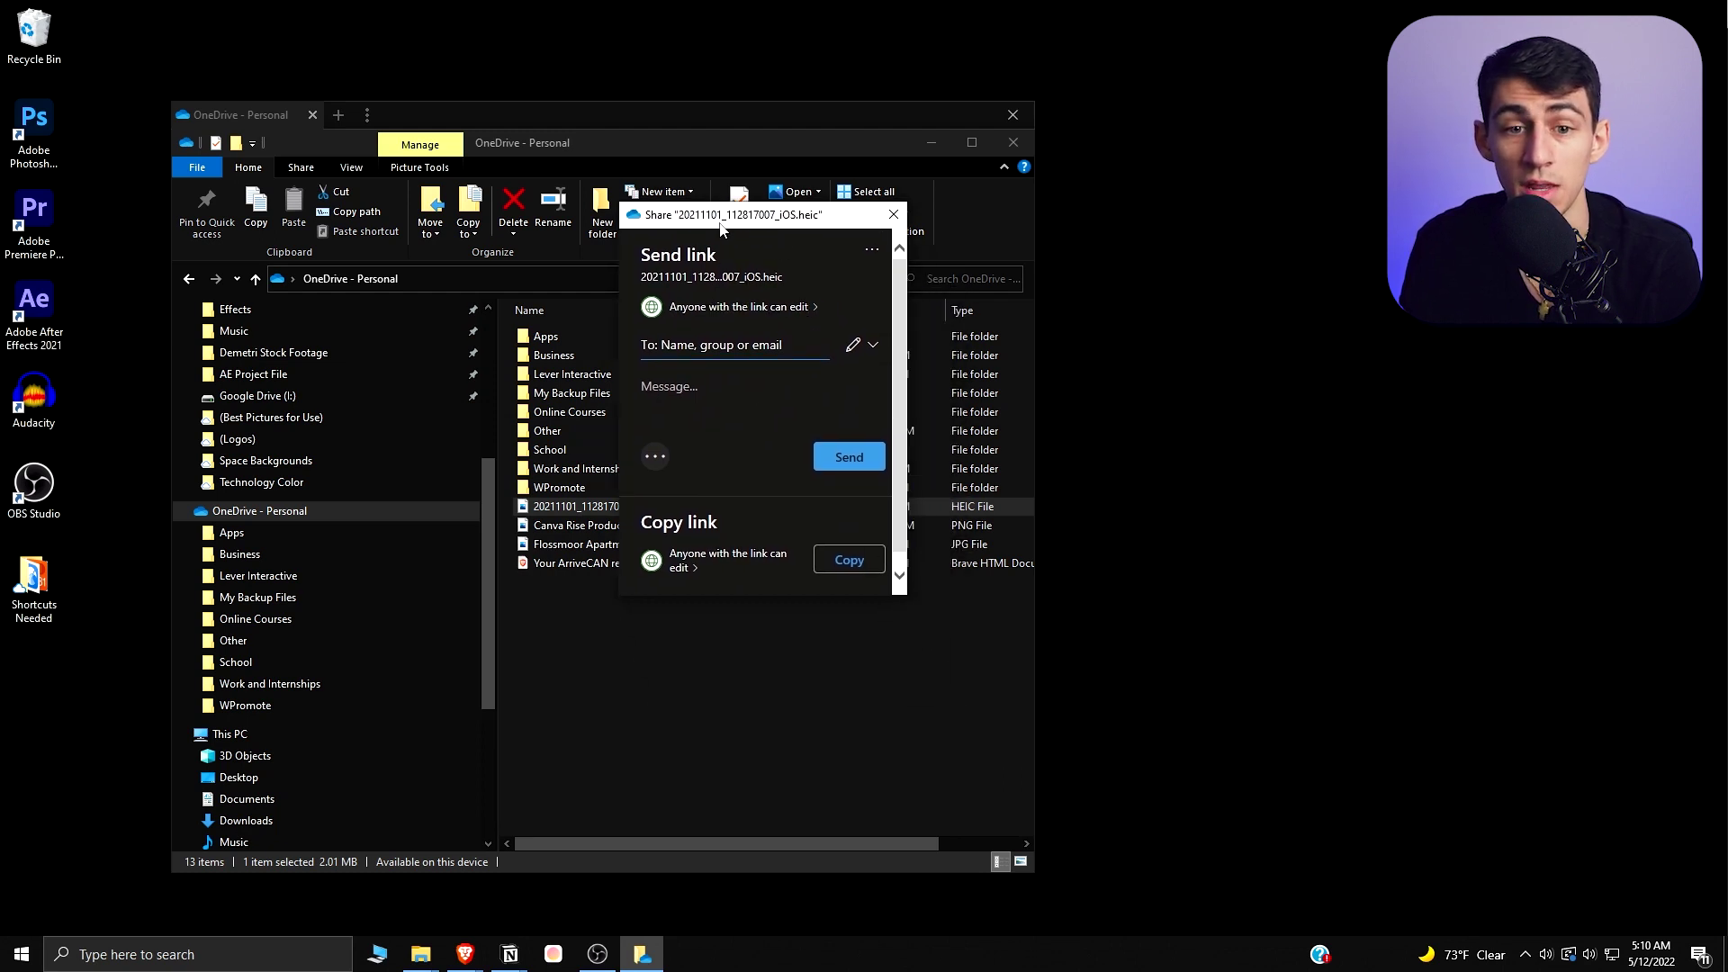
left_click_drag(724, 230, 753, 267)
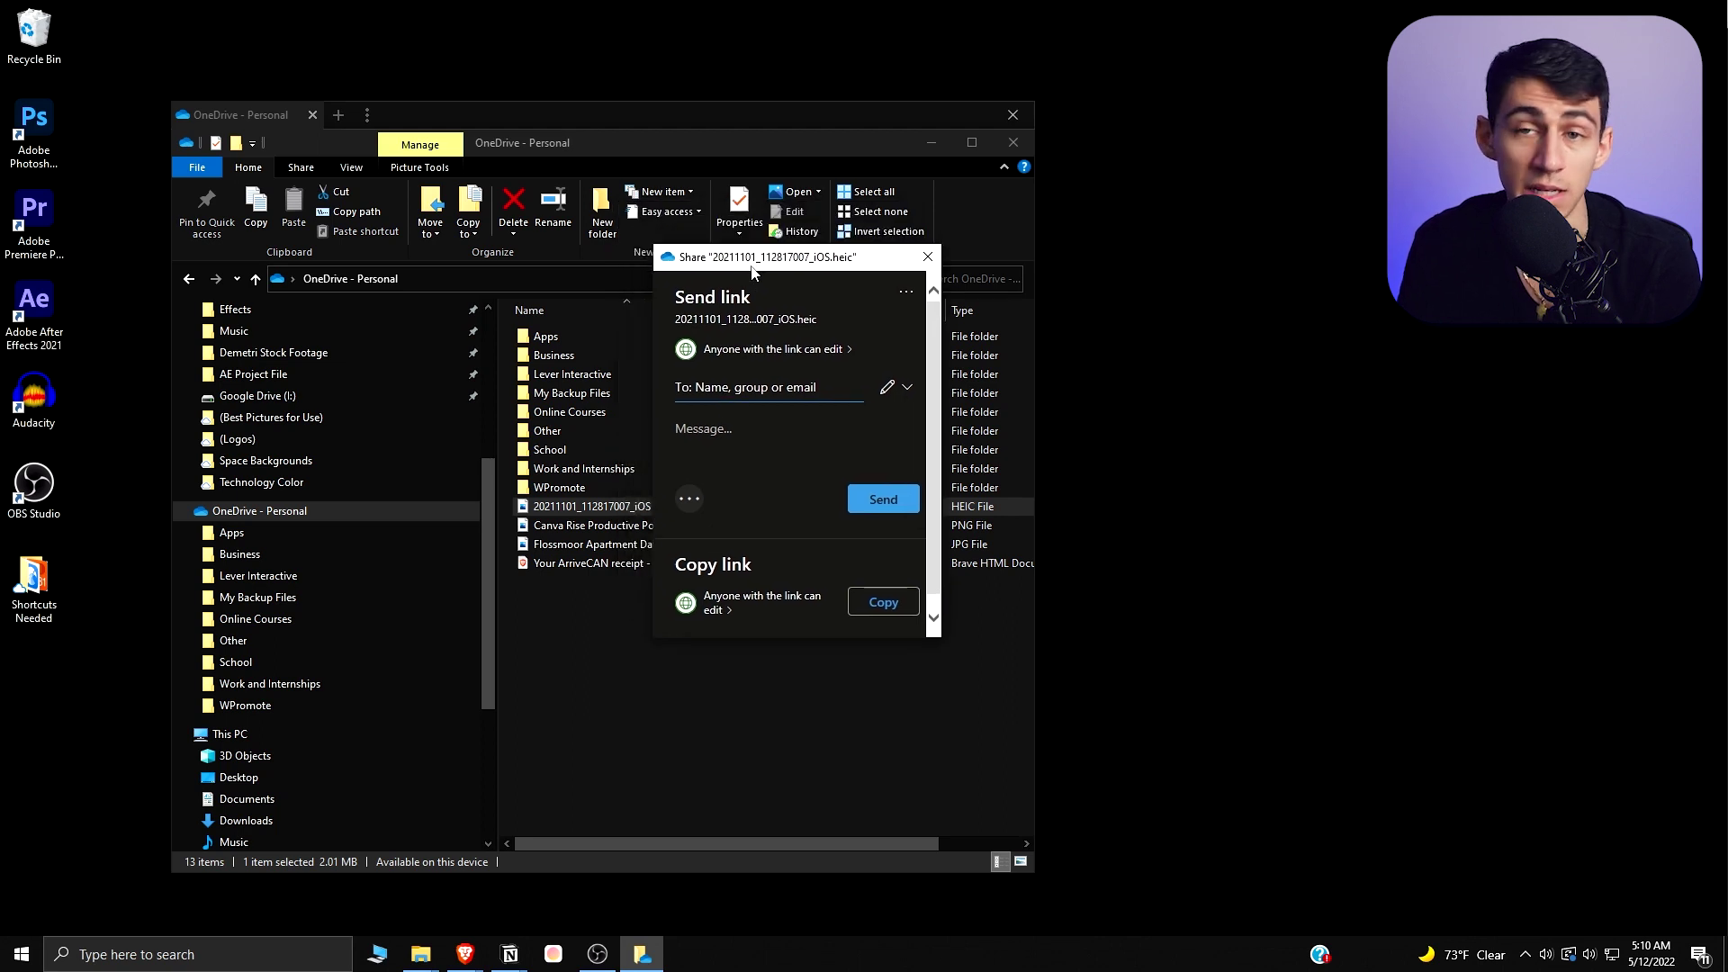
left_click(762, 351)
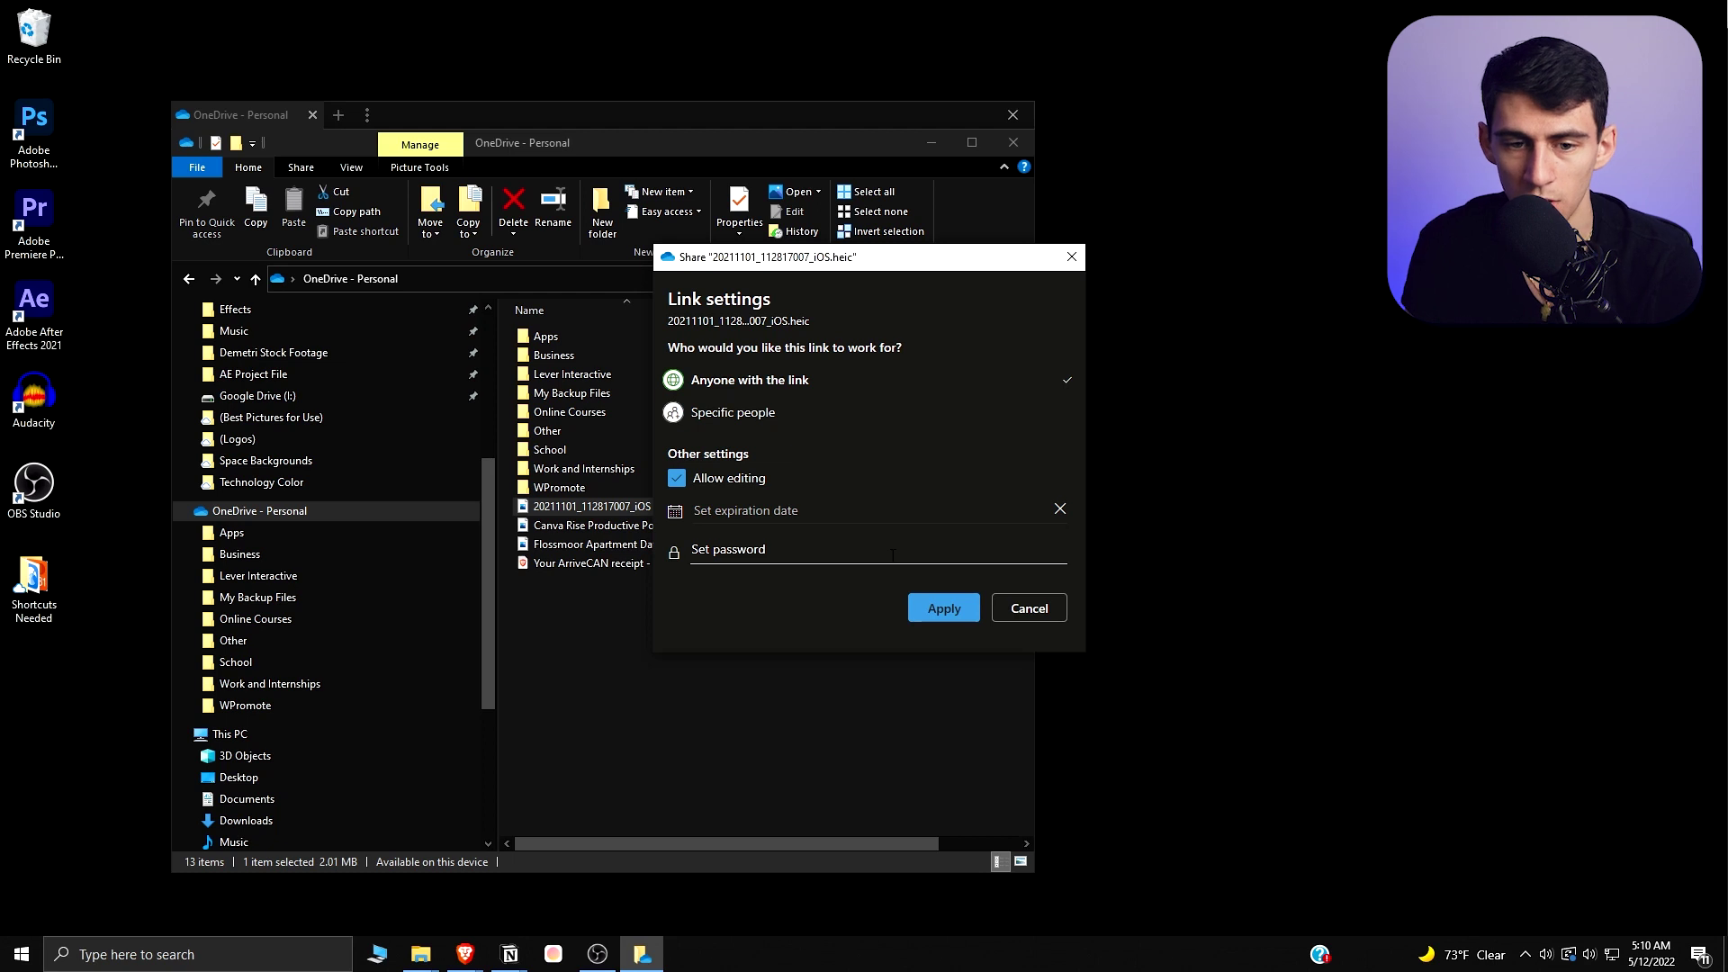
left_click(933, 613)
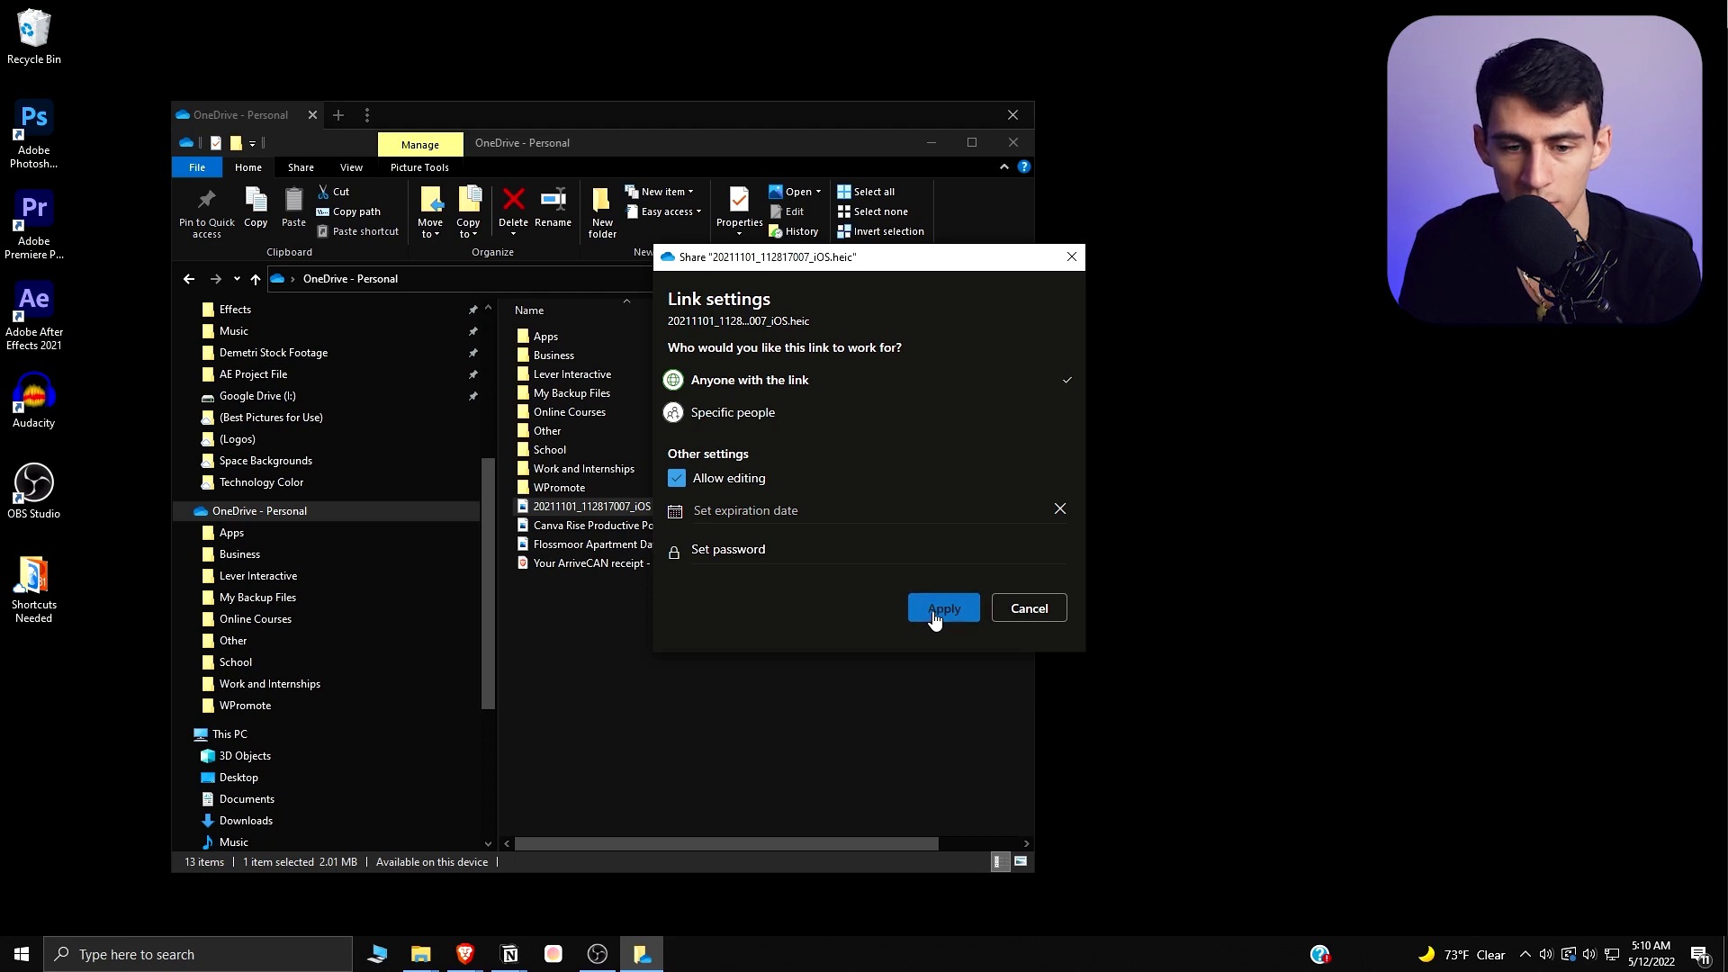
left_click(934, 618)
left_click(1022, 612)
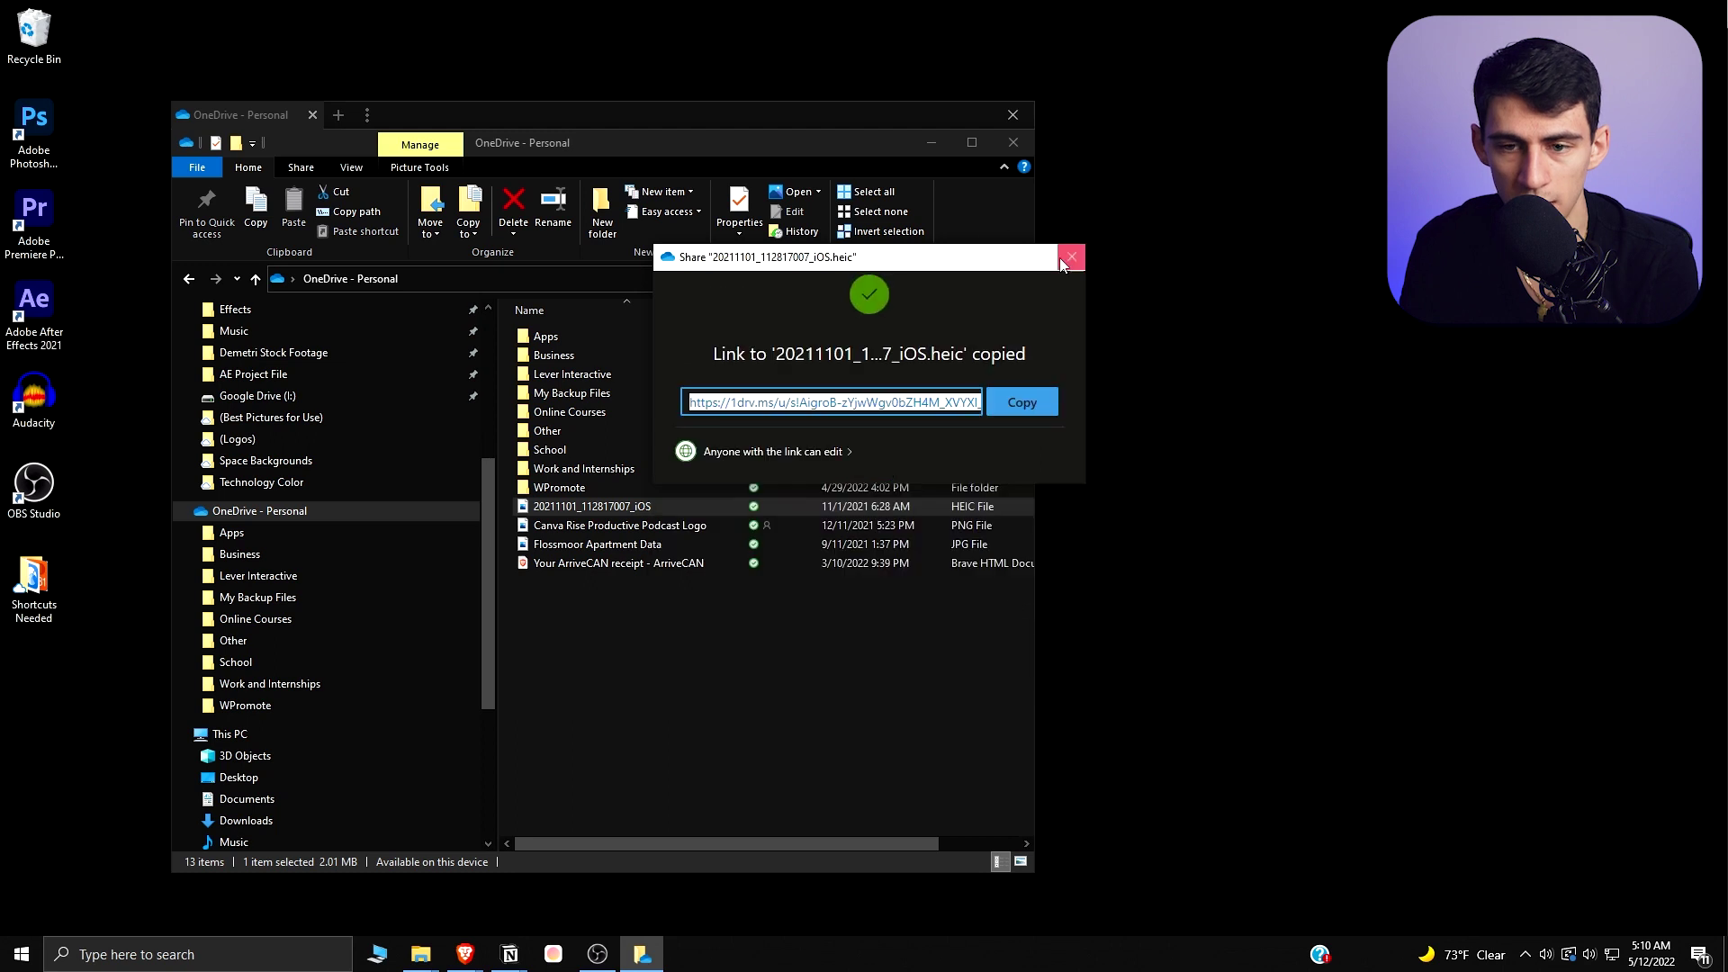
left_click(1072, 257)
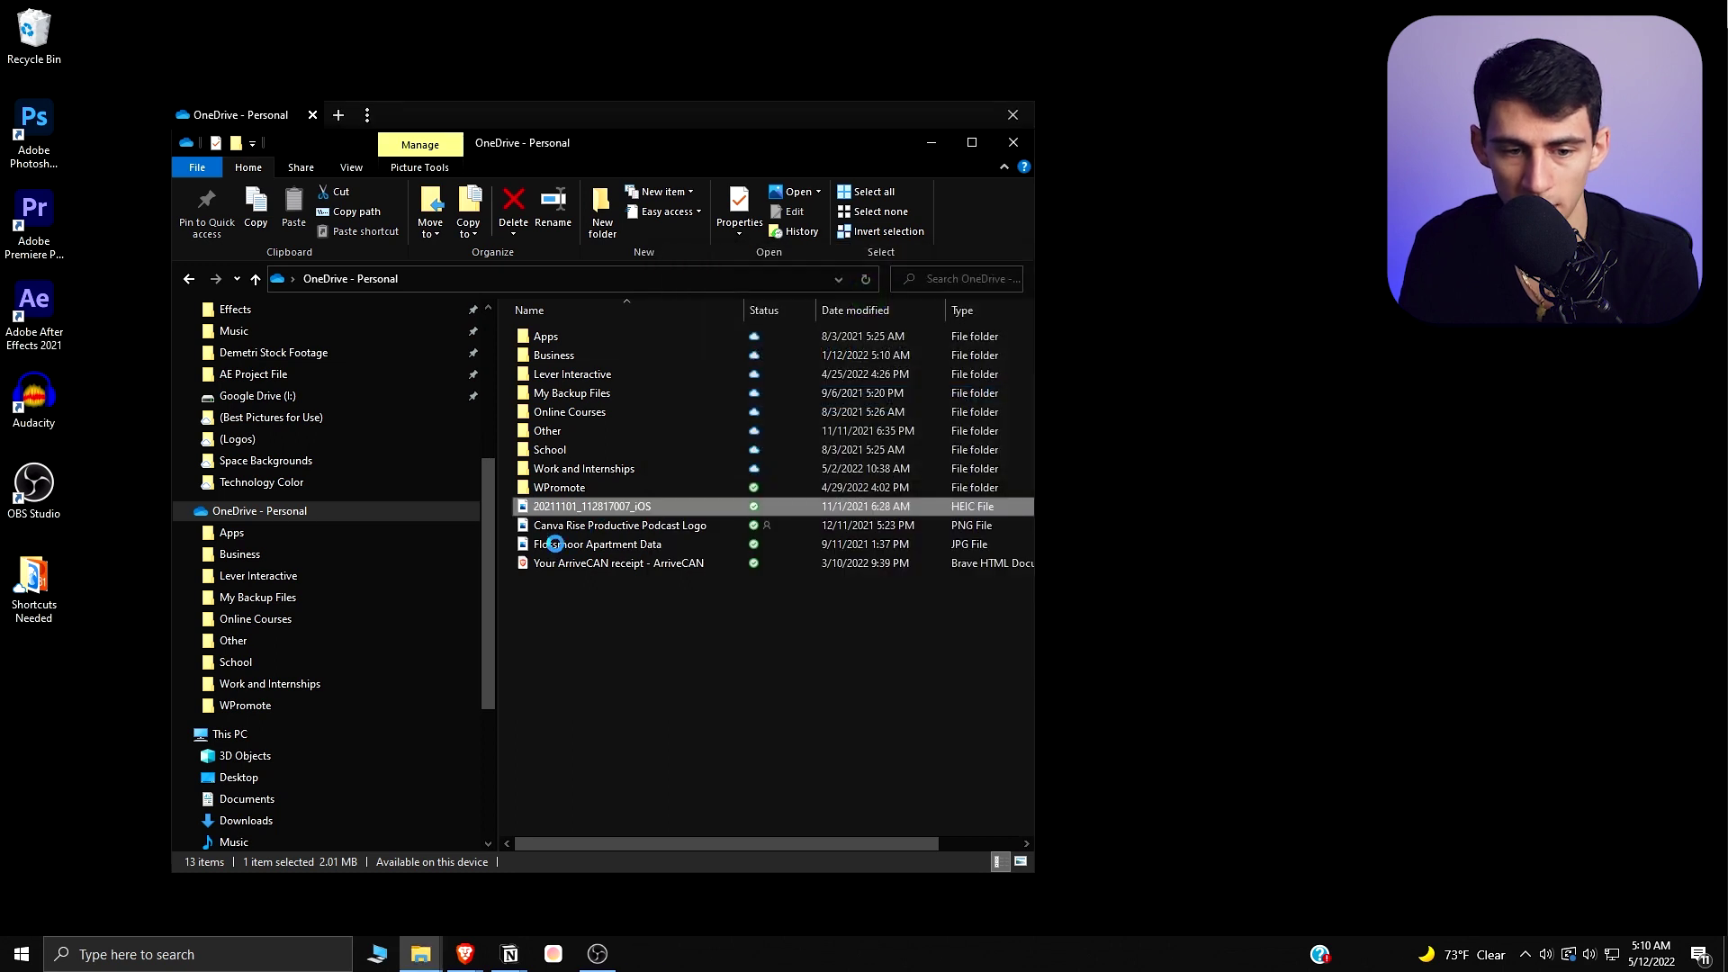
Open OneDrive sharing for the Canva logo file, then close it without sharing
right_click(550, 526)
left_click(560, 529)
right_click(560, 529)
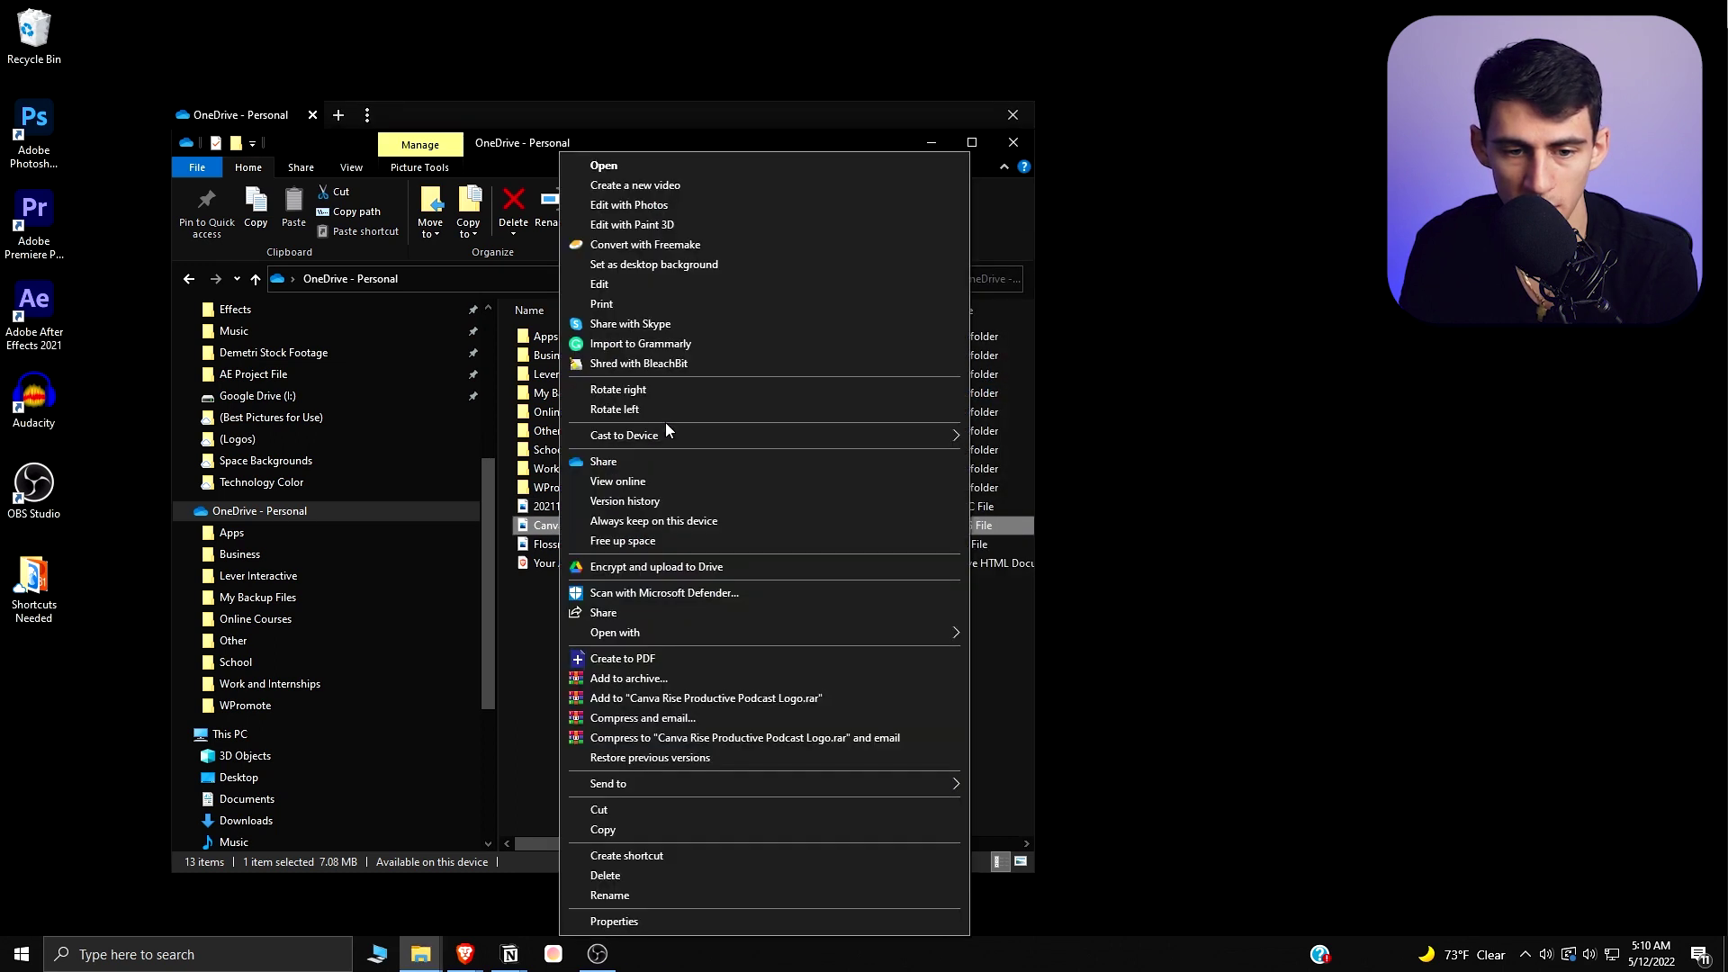
left_click(644, 461)
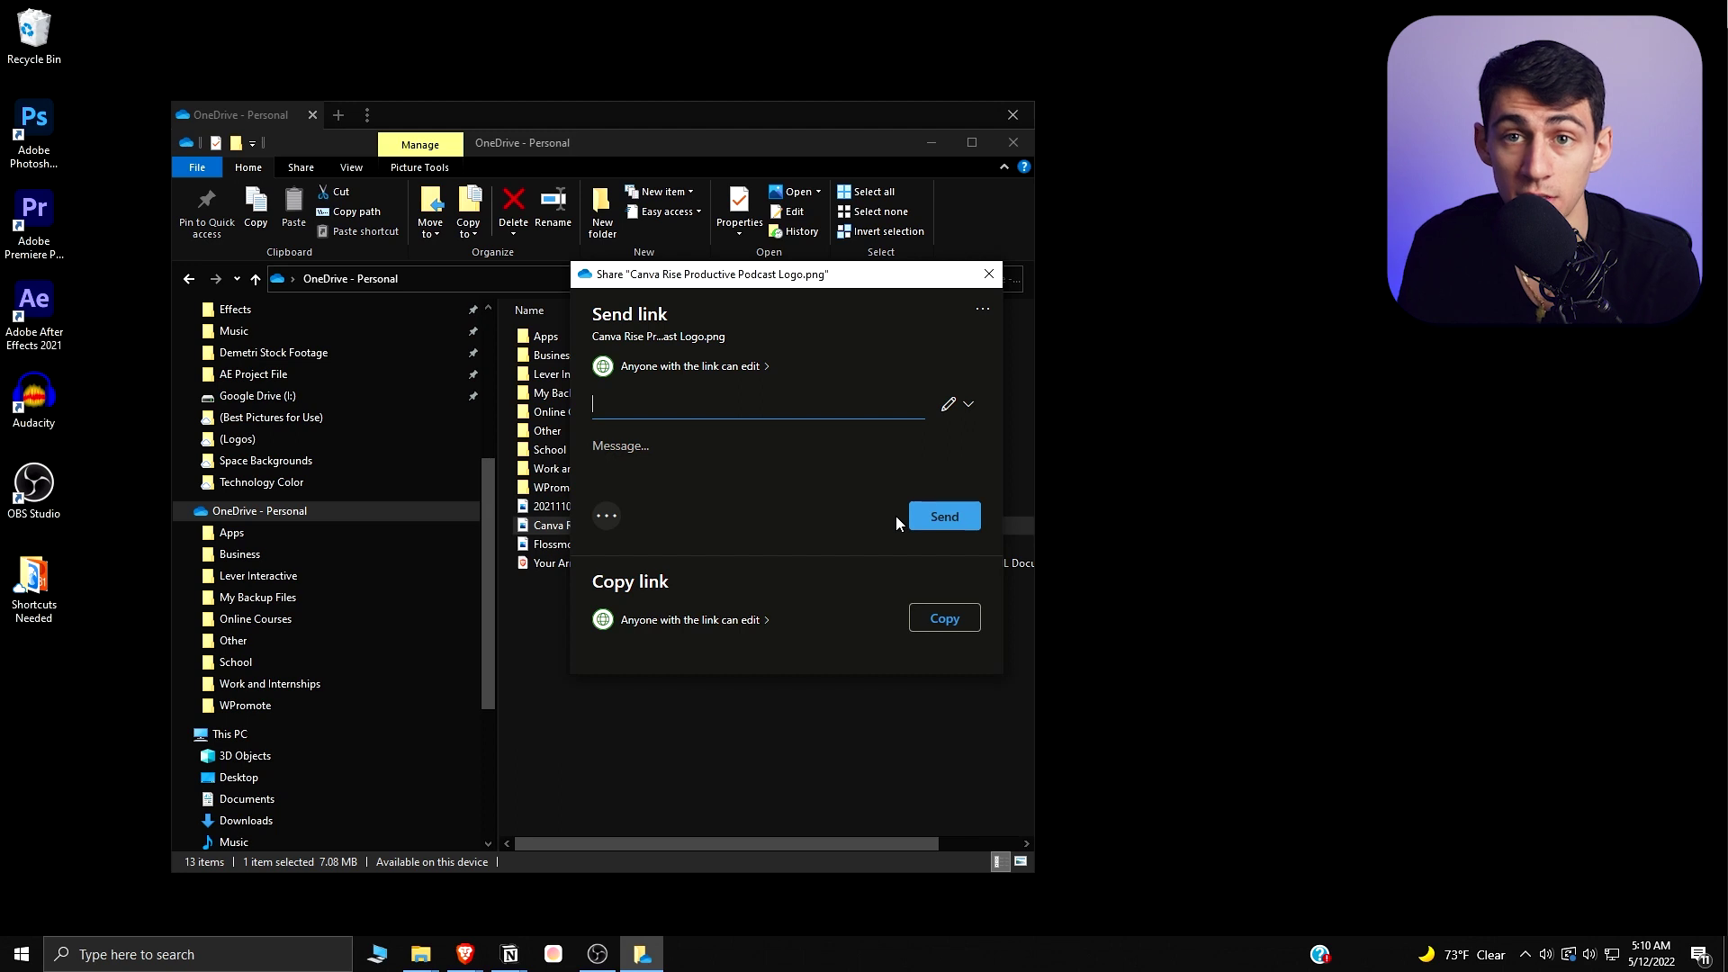
left_click(999, 280)
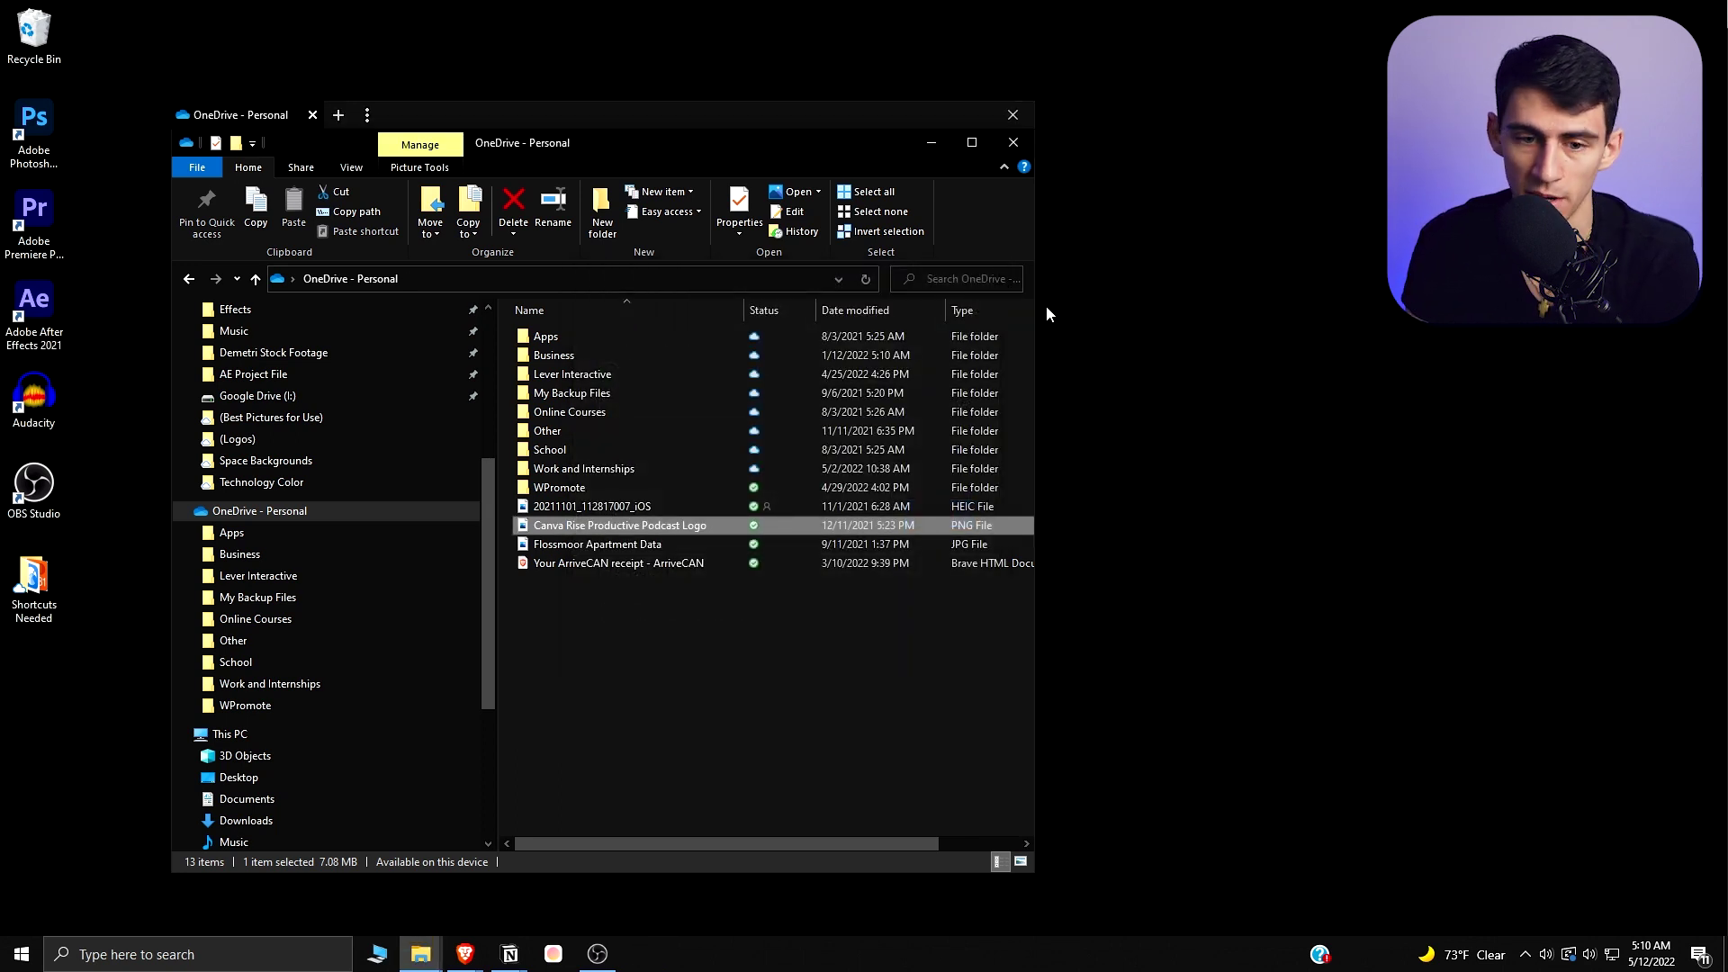
Free up space on the Canva logo and the four selected files, making them online-only
right_click(733, 532)
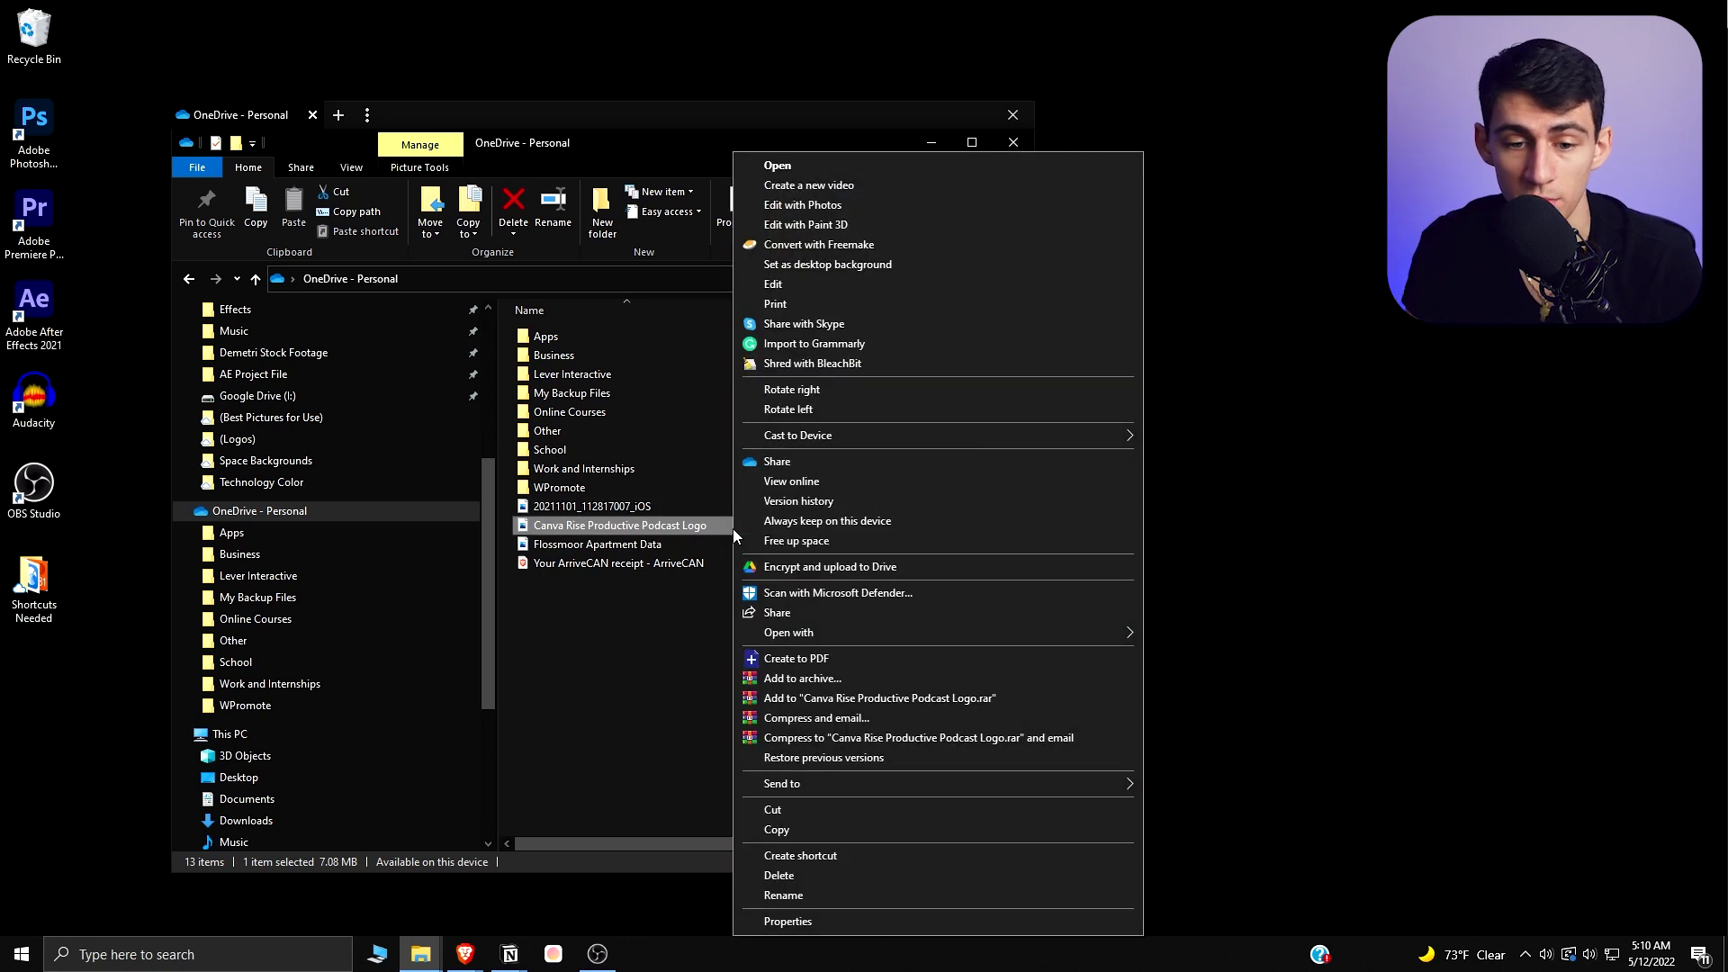
left_click(795, 542)
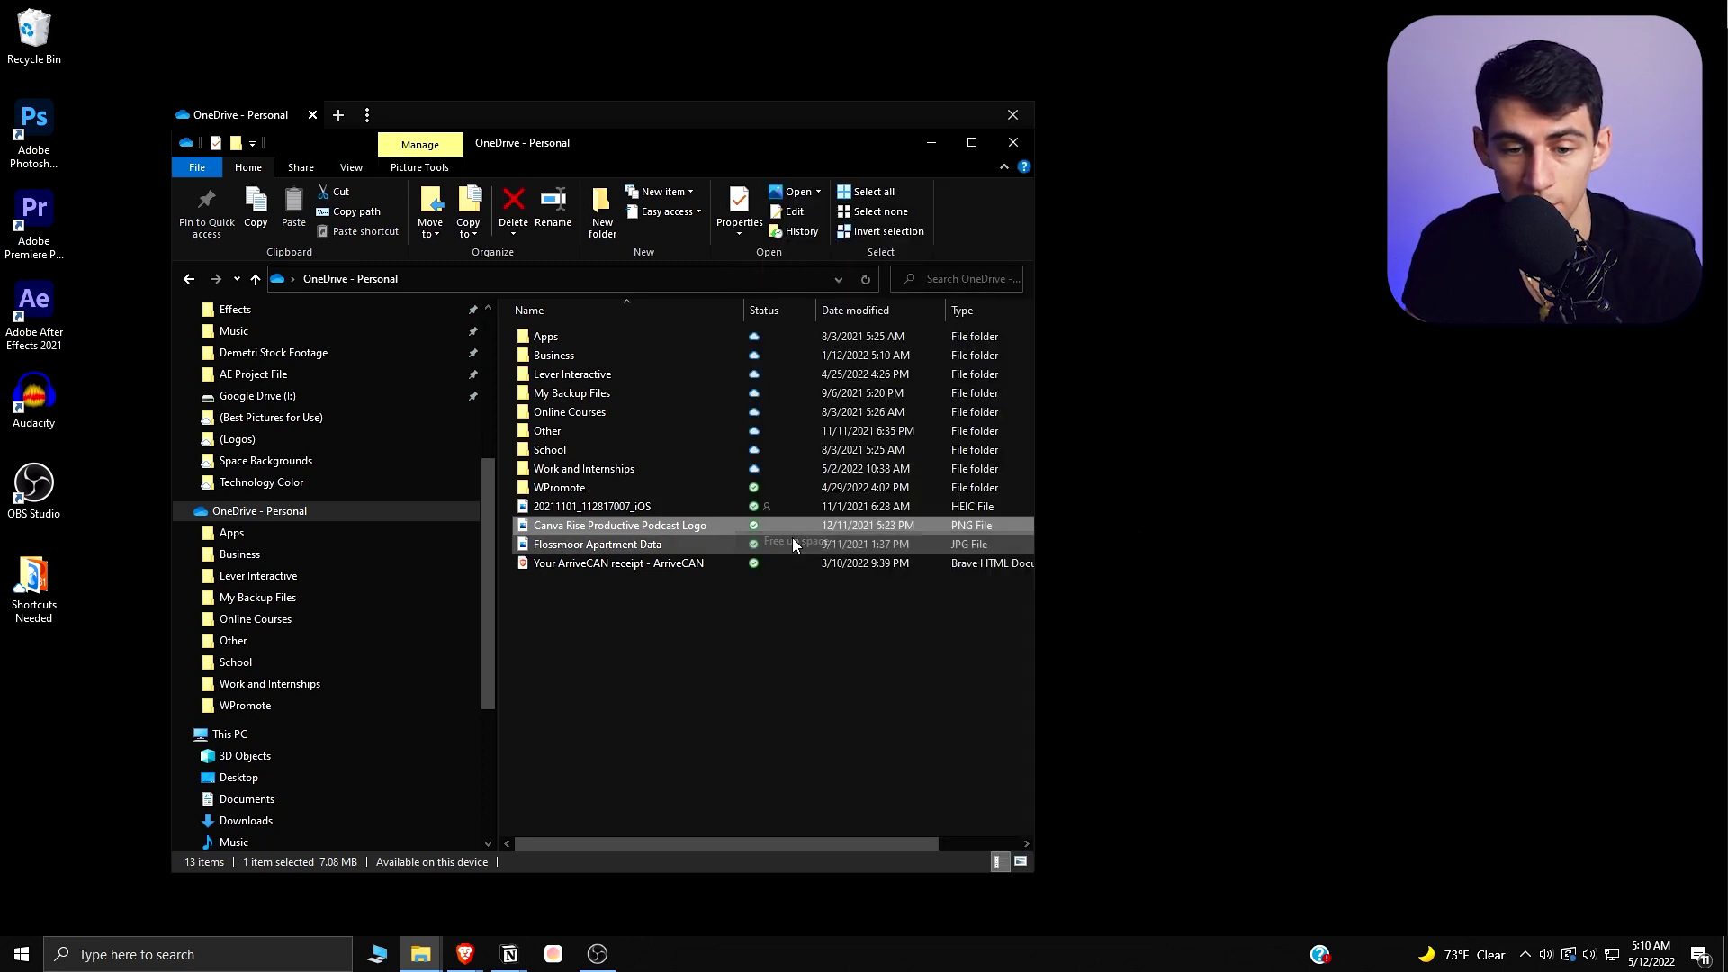
left_click_drag(713, 657, 664, 505)
right_click(665, 505)
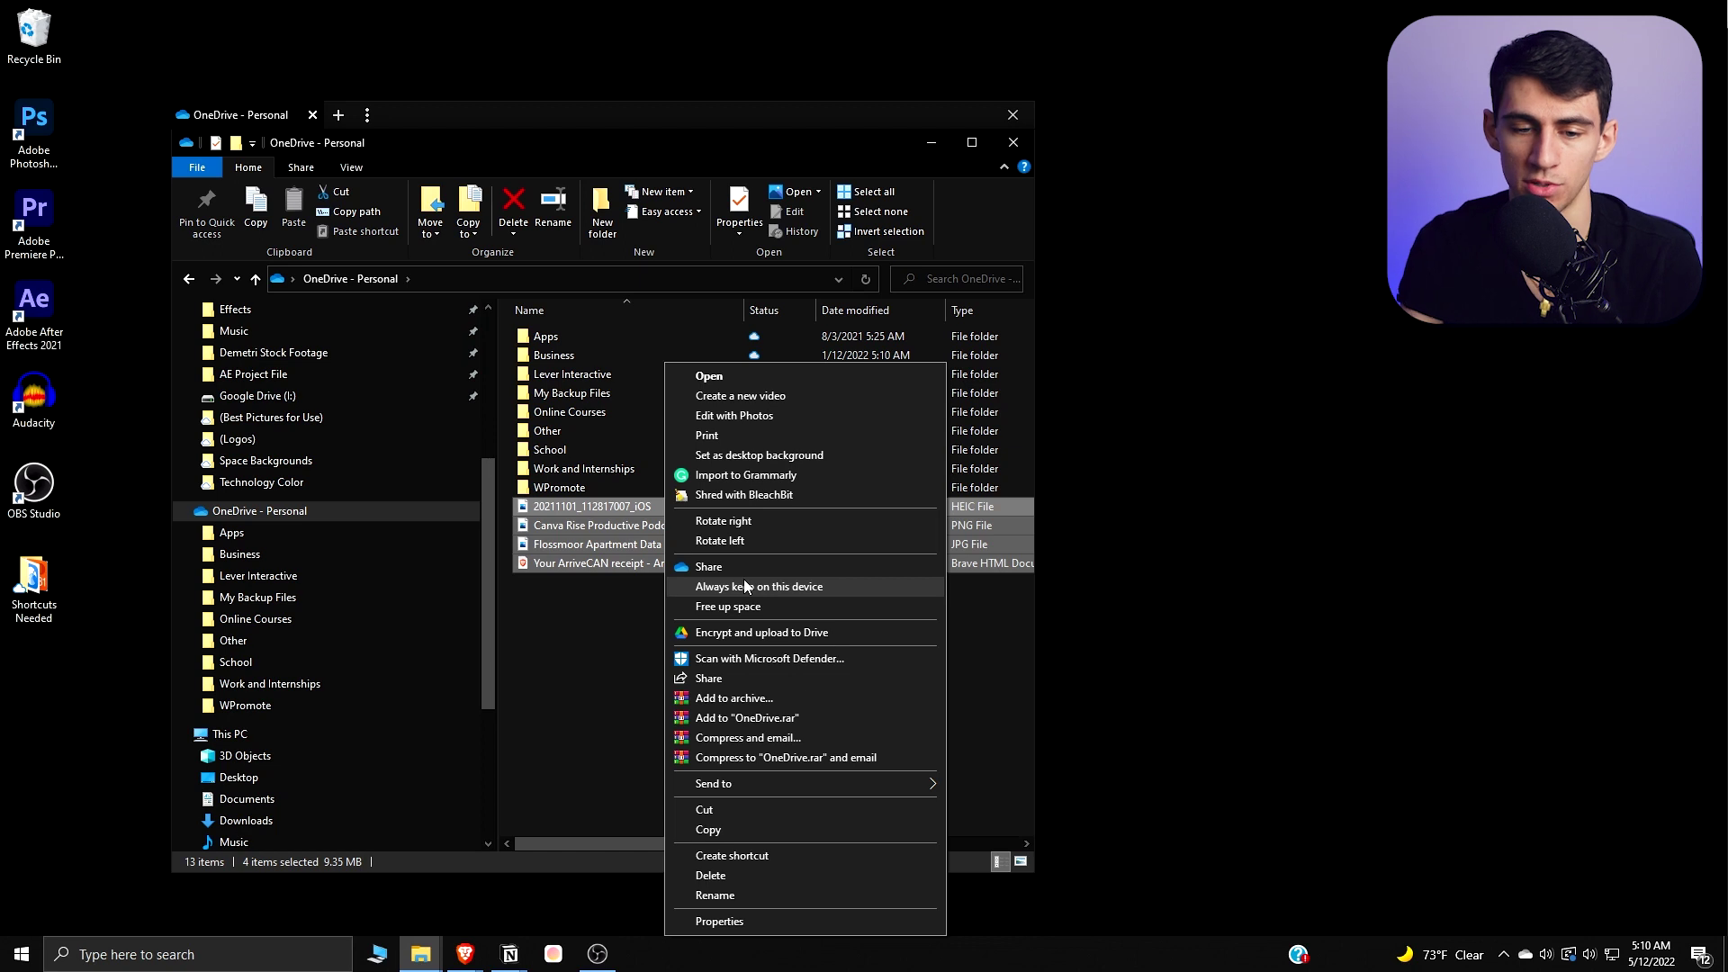
left_click(743, 608)
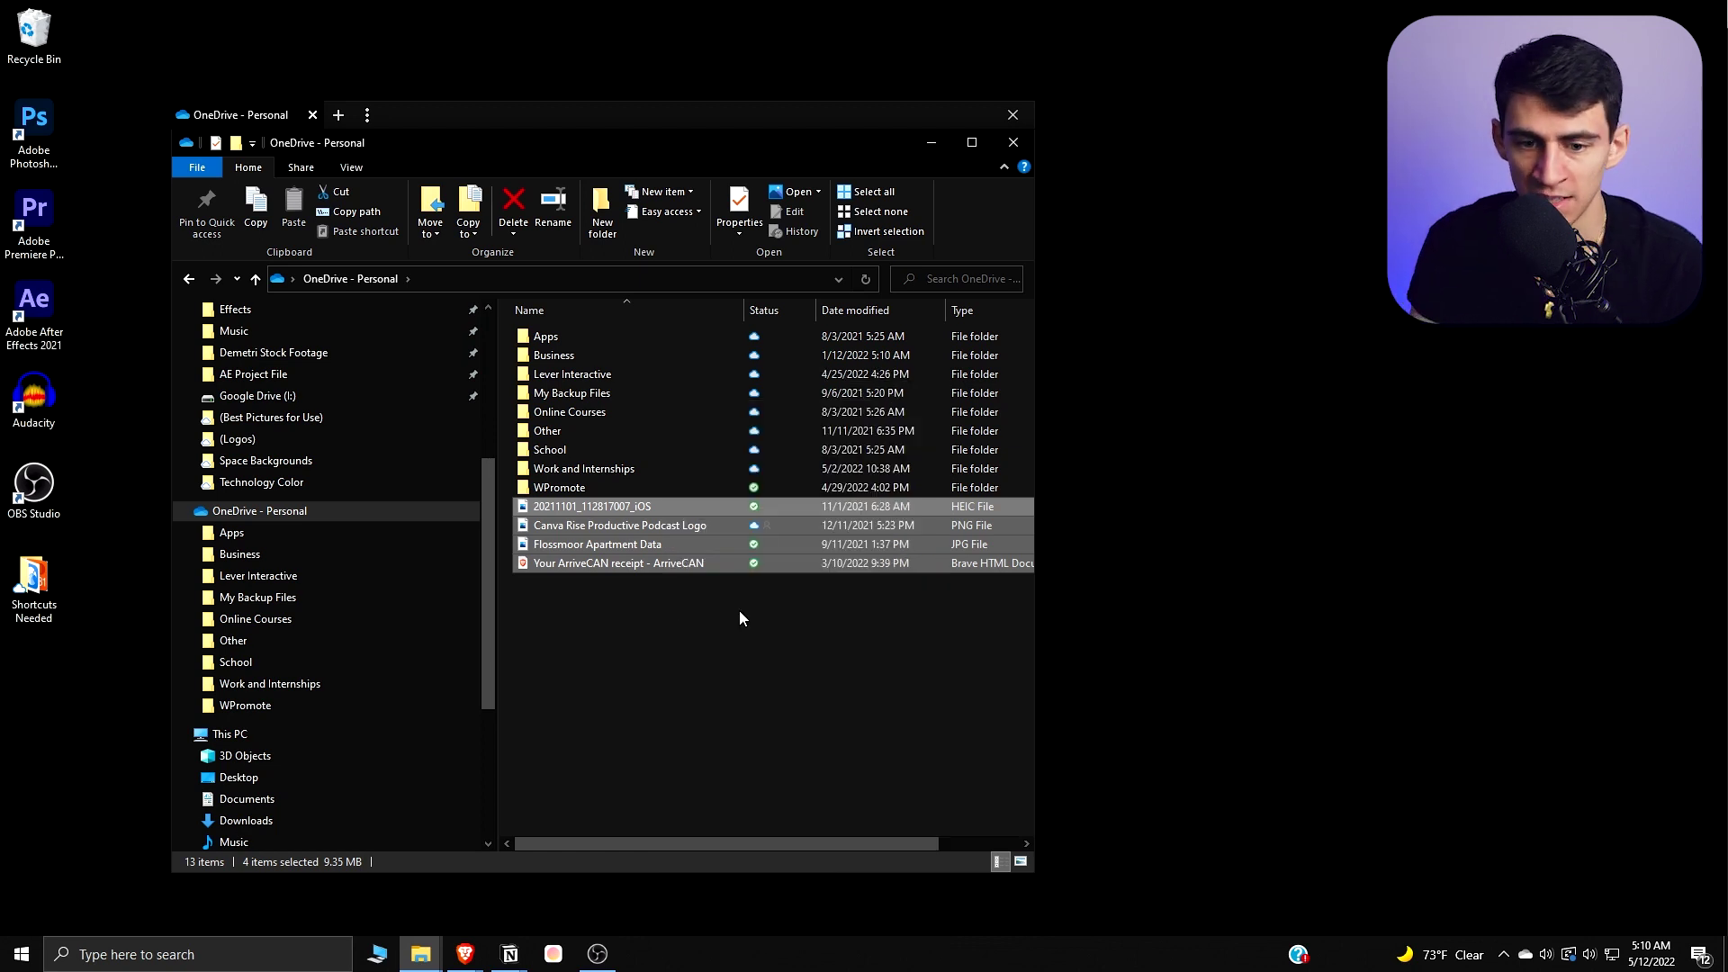
Bring up OneDrive's sync status panel from the notification area
left_click(1526, 957)
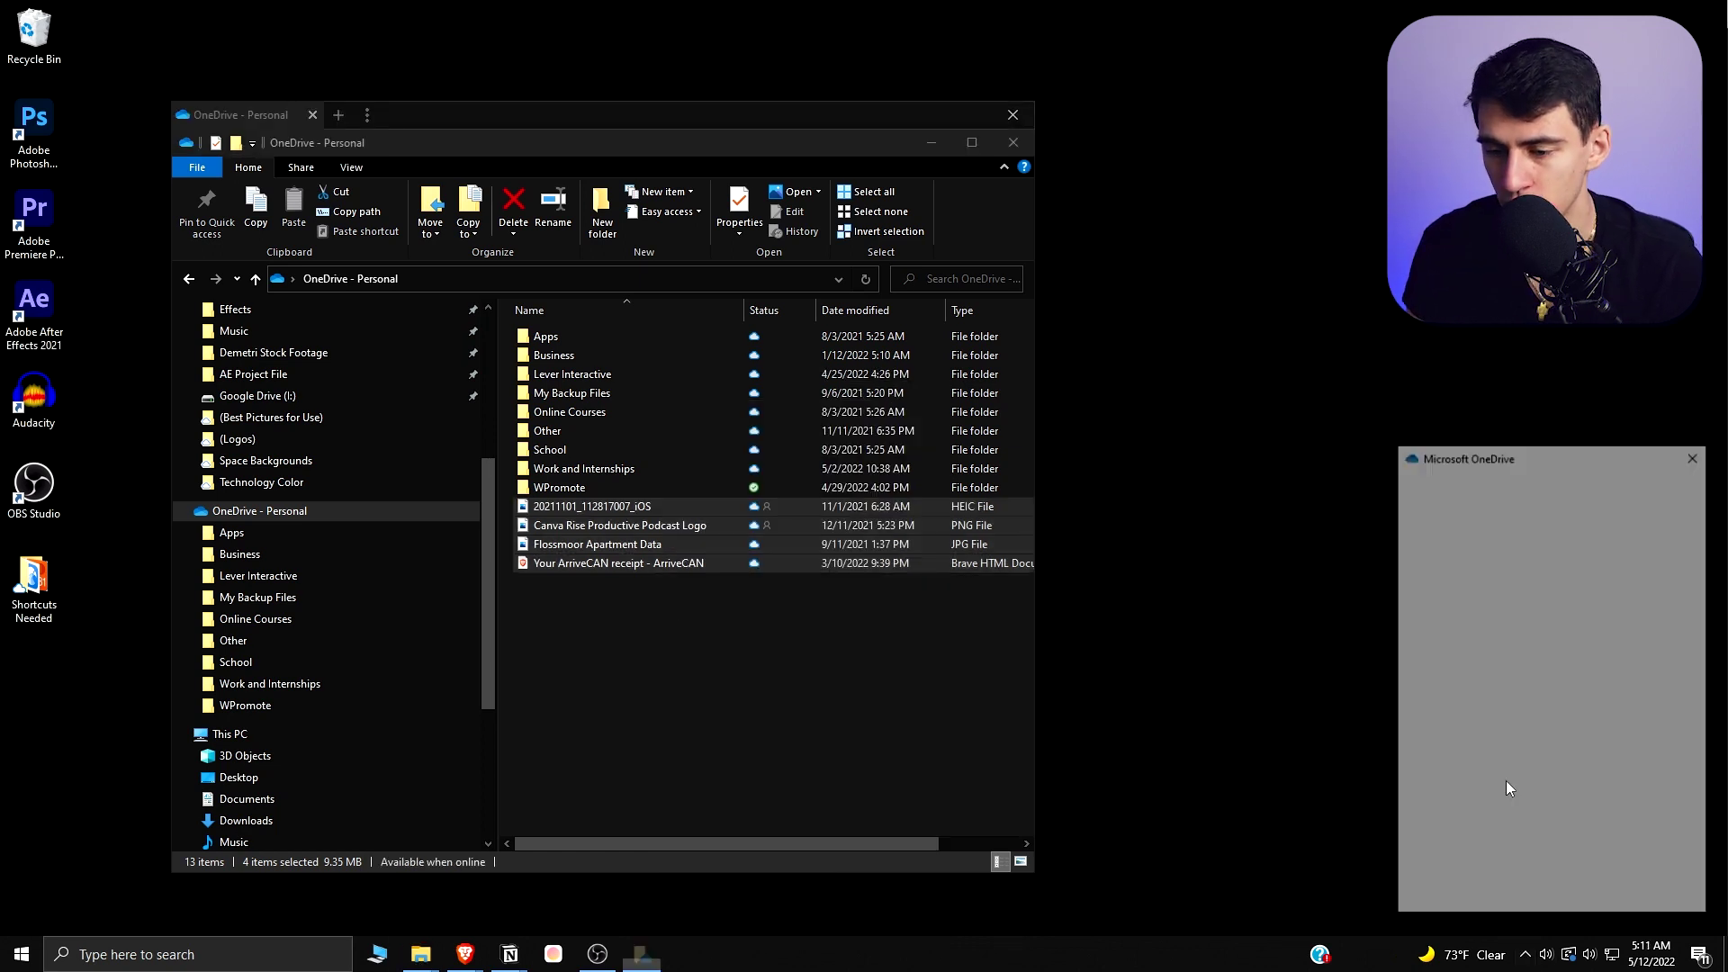
left_click(1525, 955)
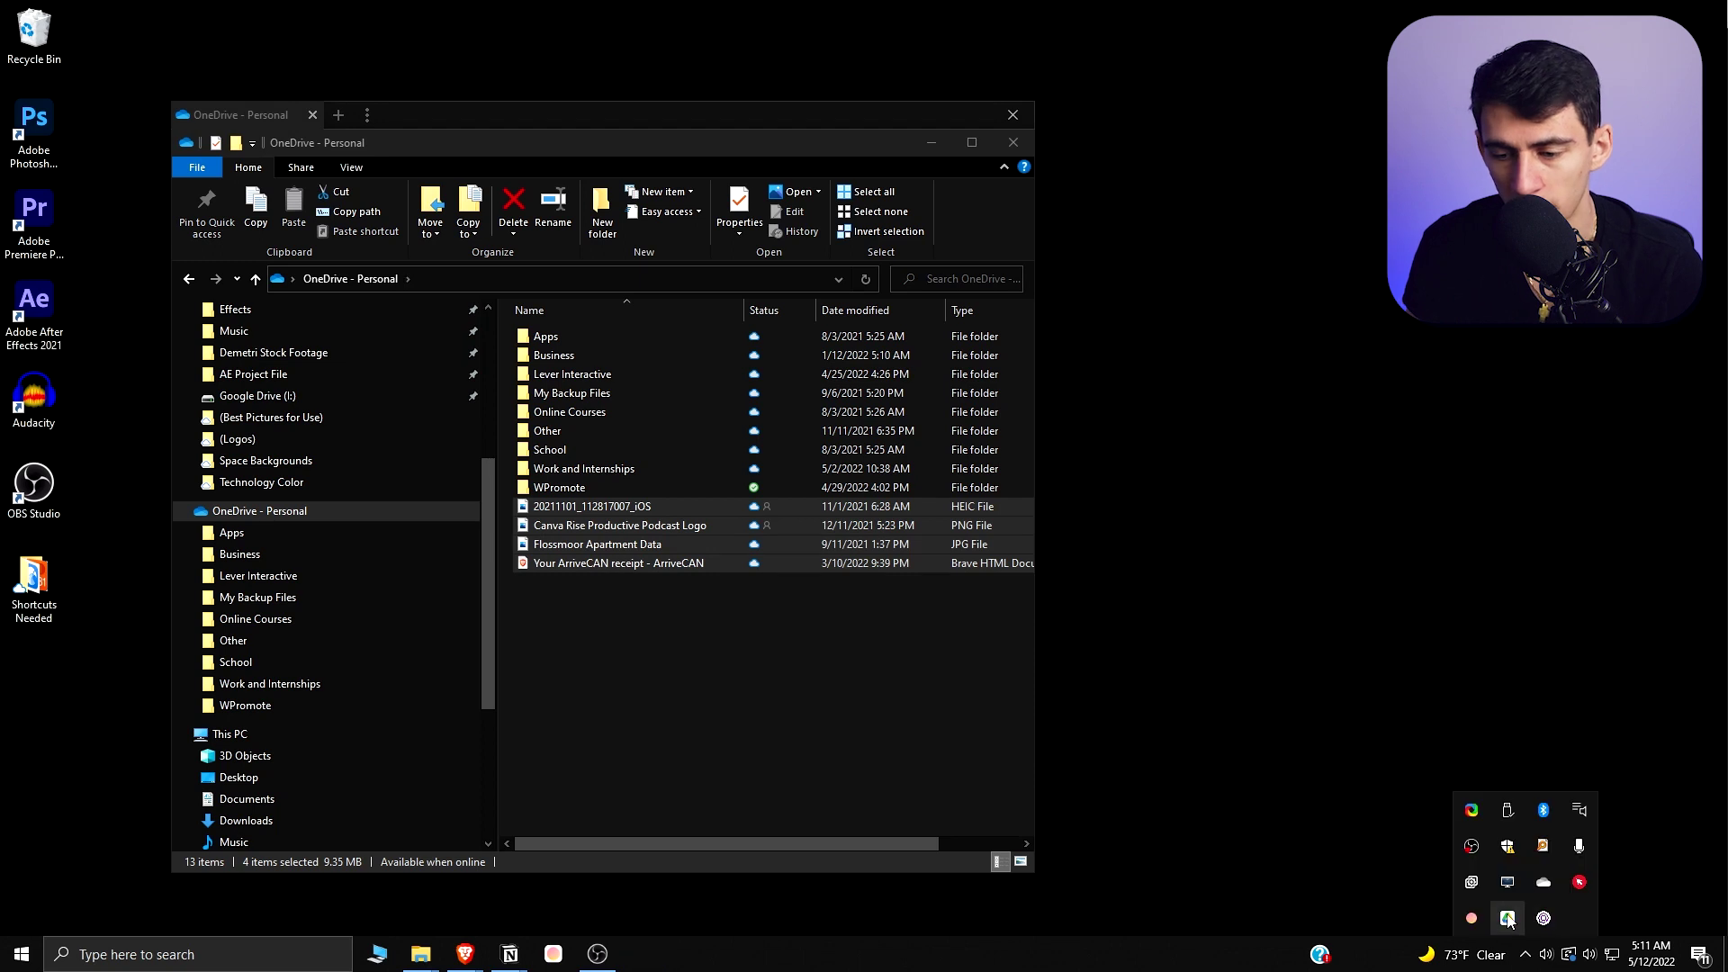
left_click(1545, 883)
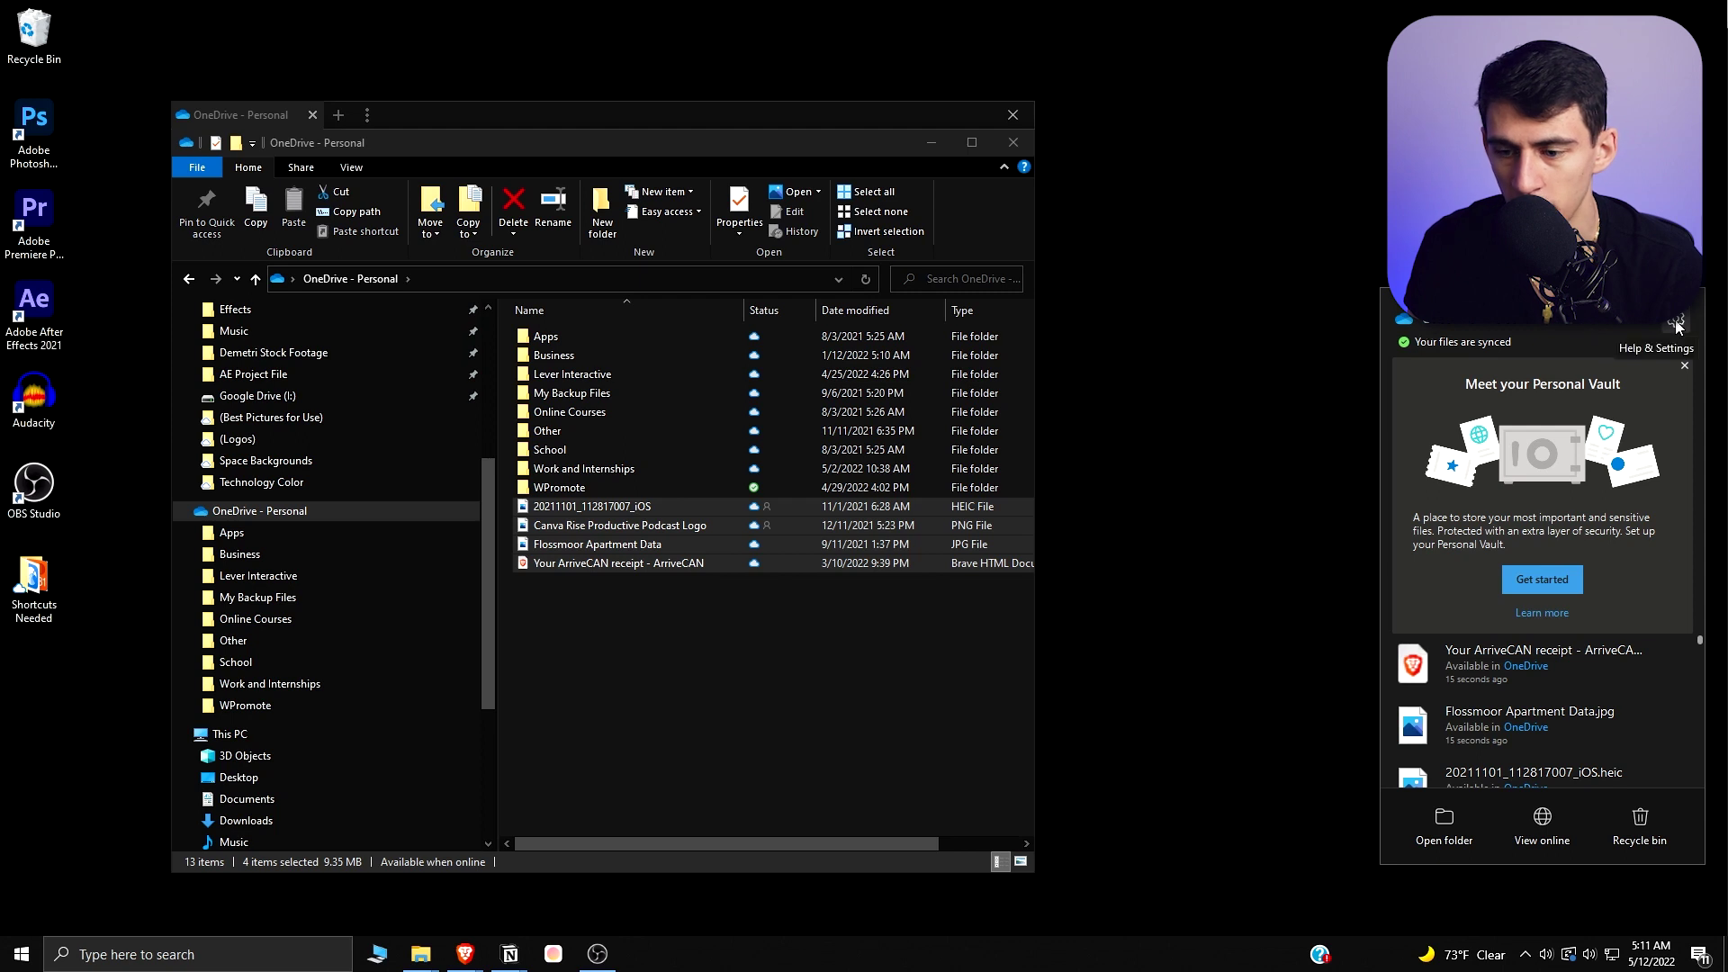
View the OneDrive files online on onedrive.live.com's My files page, then reopen the sync panel
left_click(1543, 821)
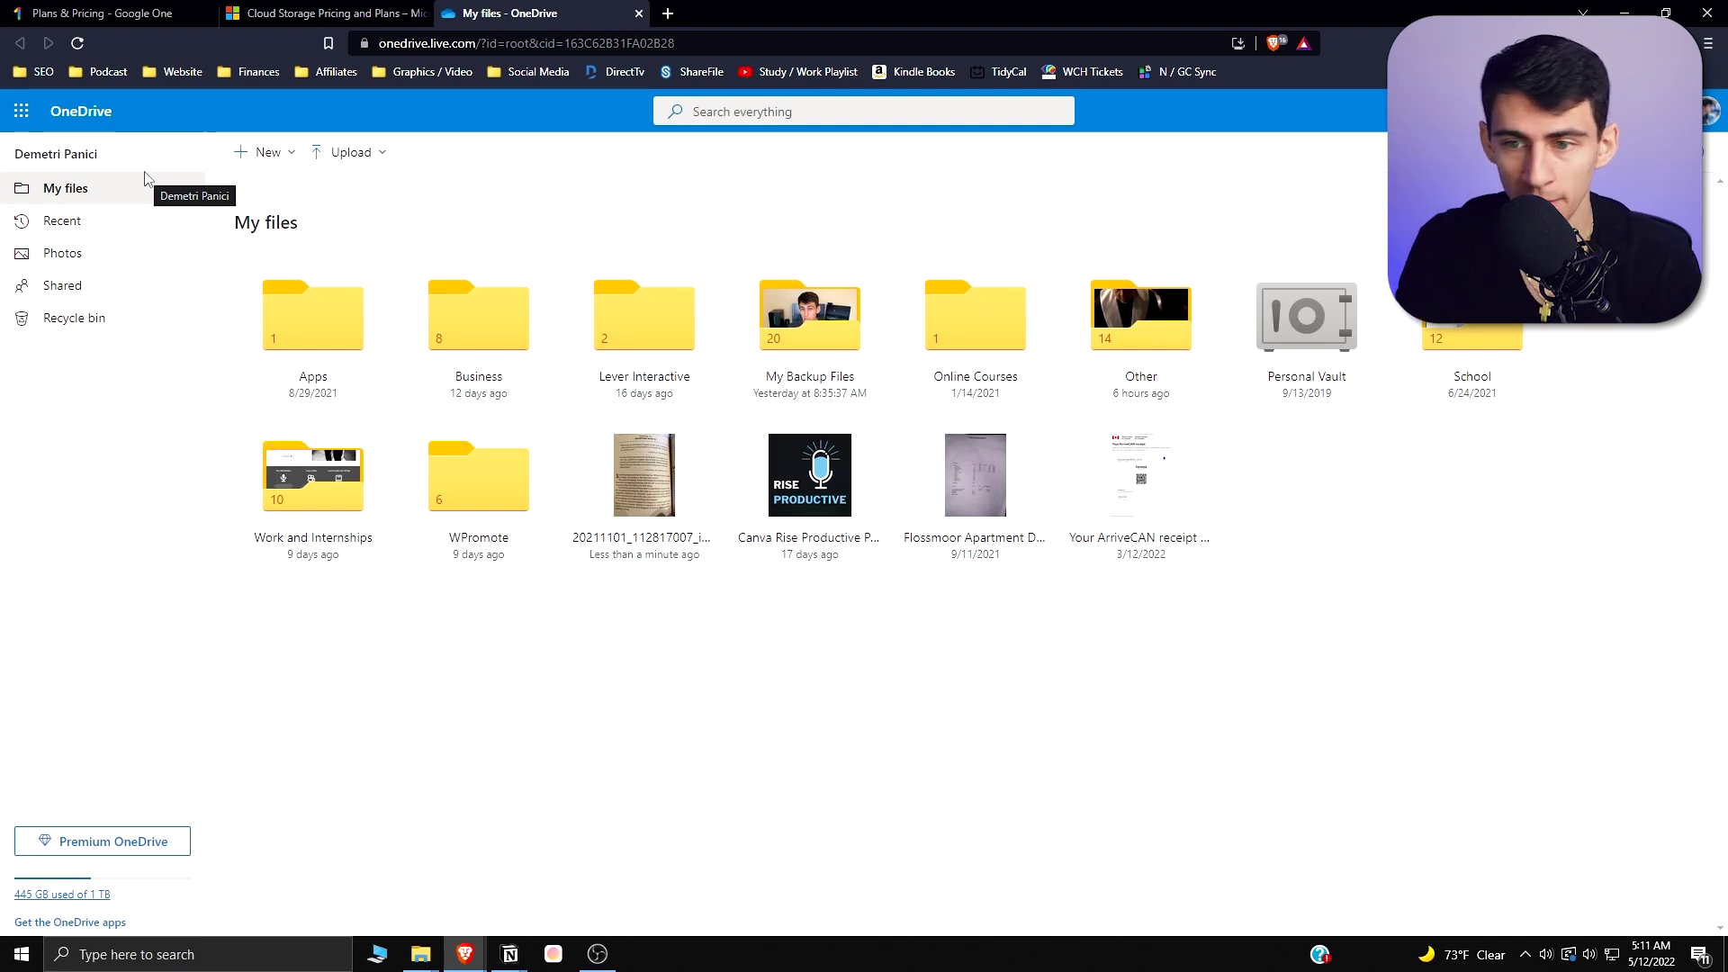
left_click(1525, 954)
left_click(1485, 901)
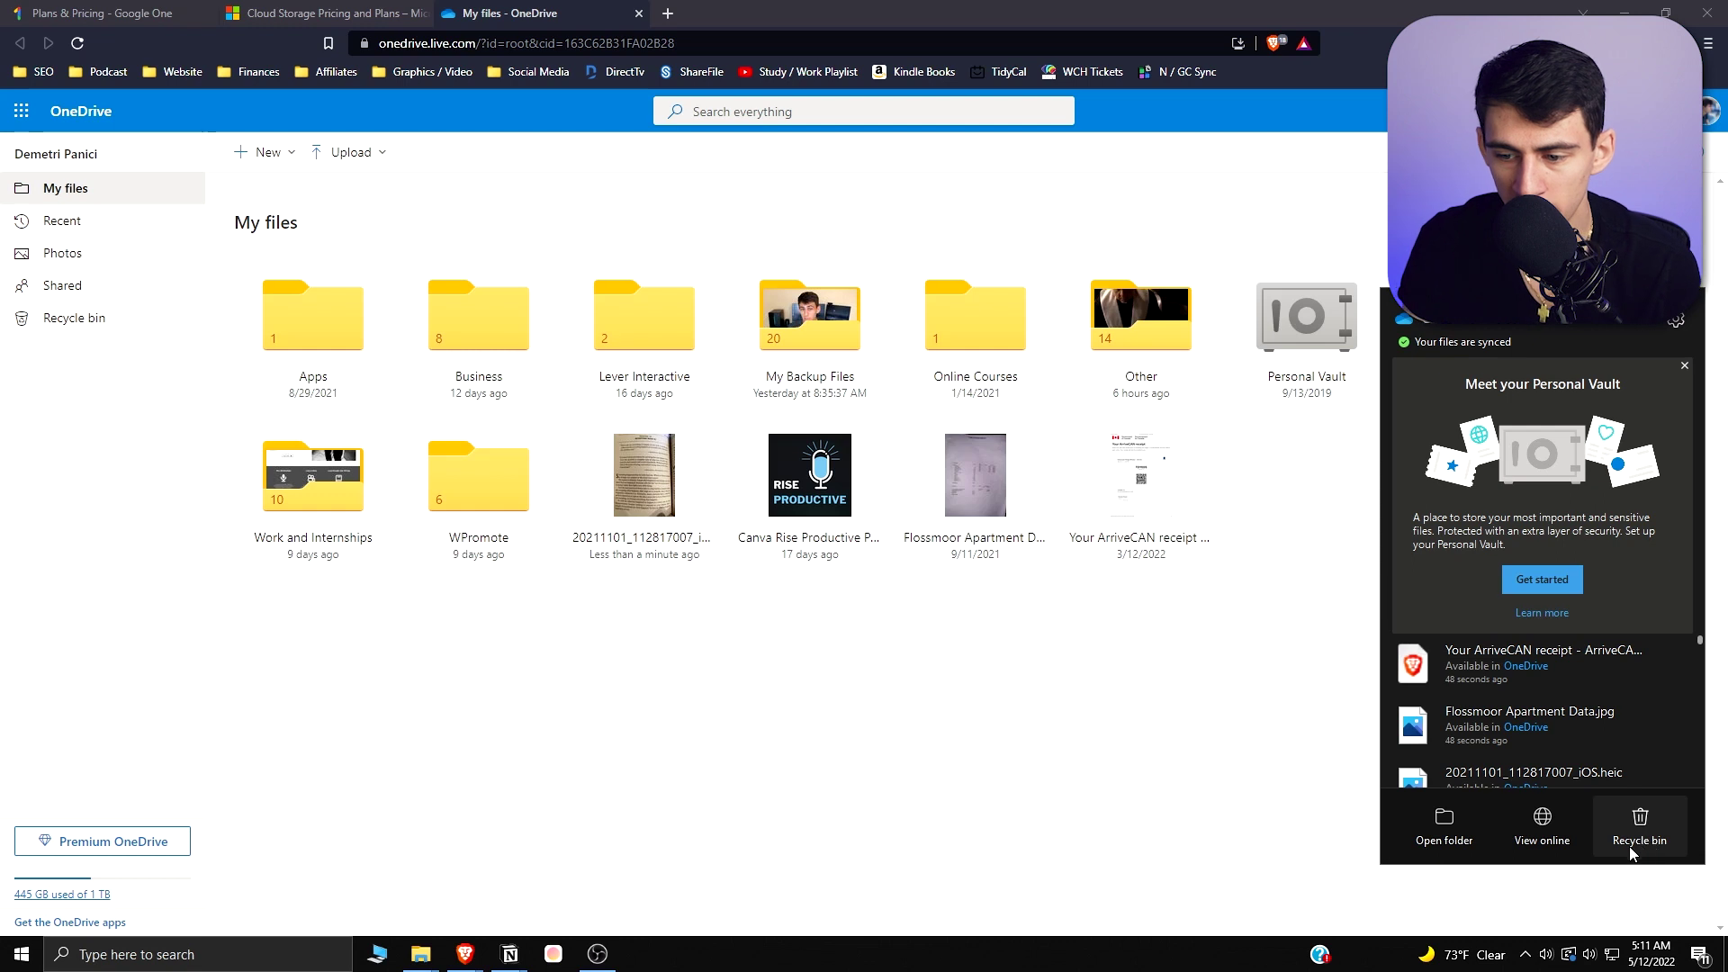
Open OneDrive's Settings window on the Account tab, then close it
left_click(1676, 322)
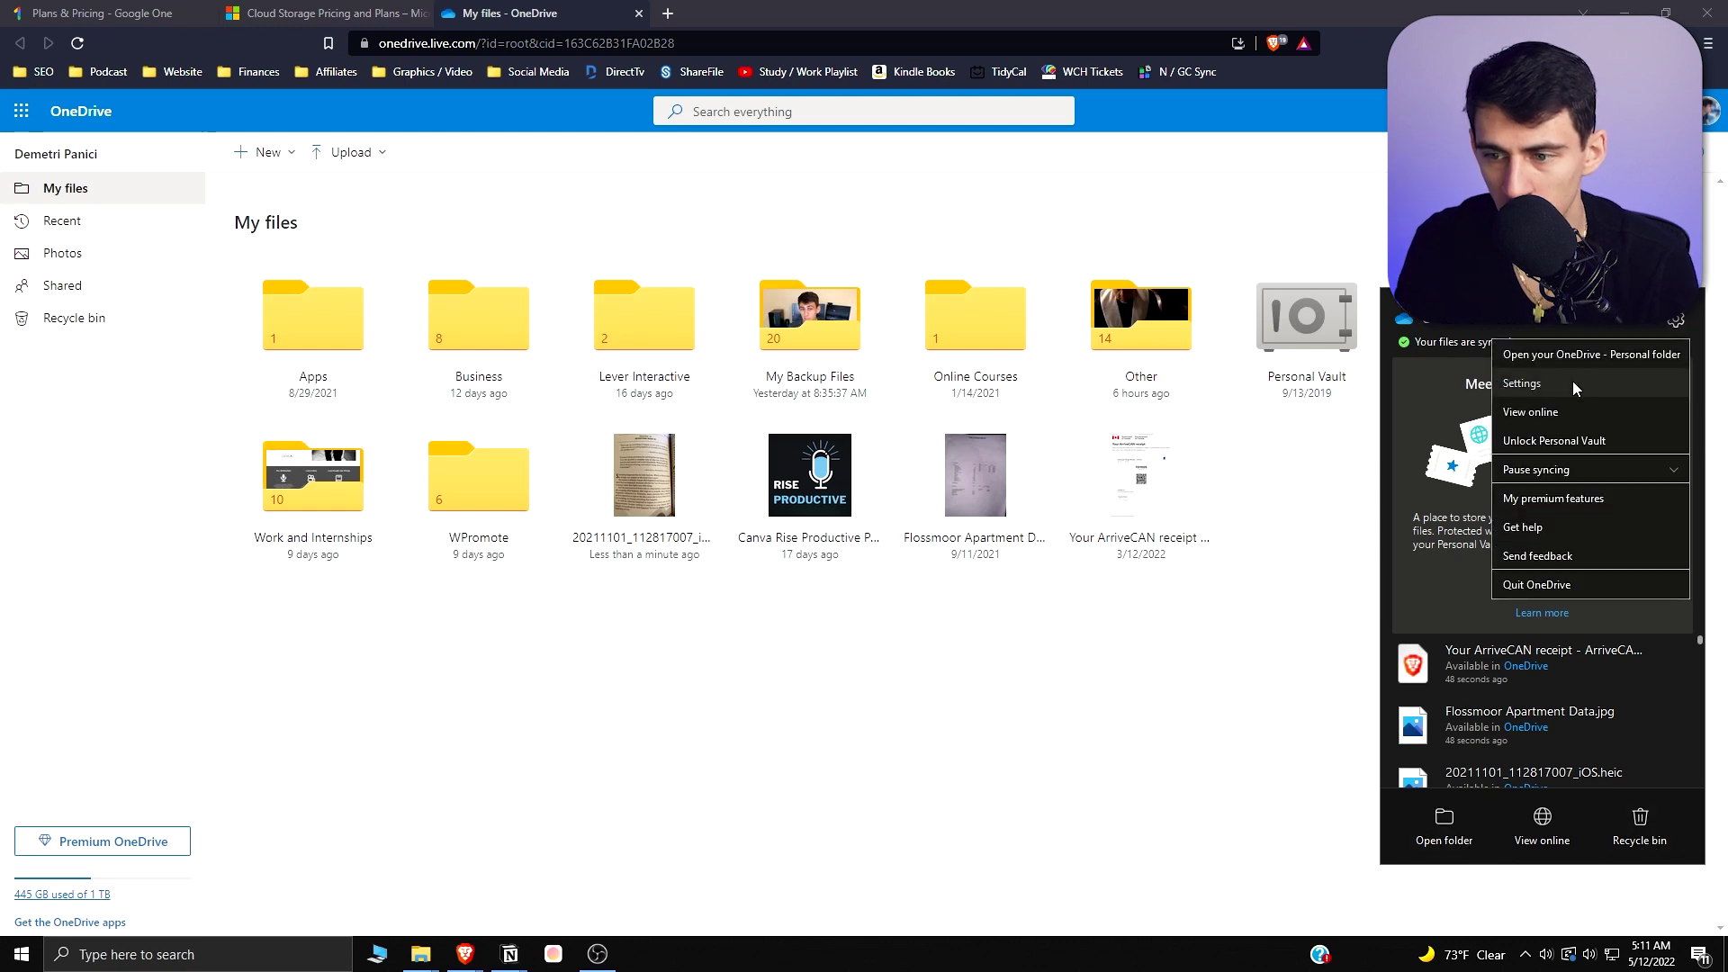
left_click(1577, 387)
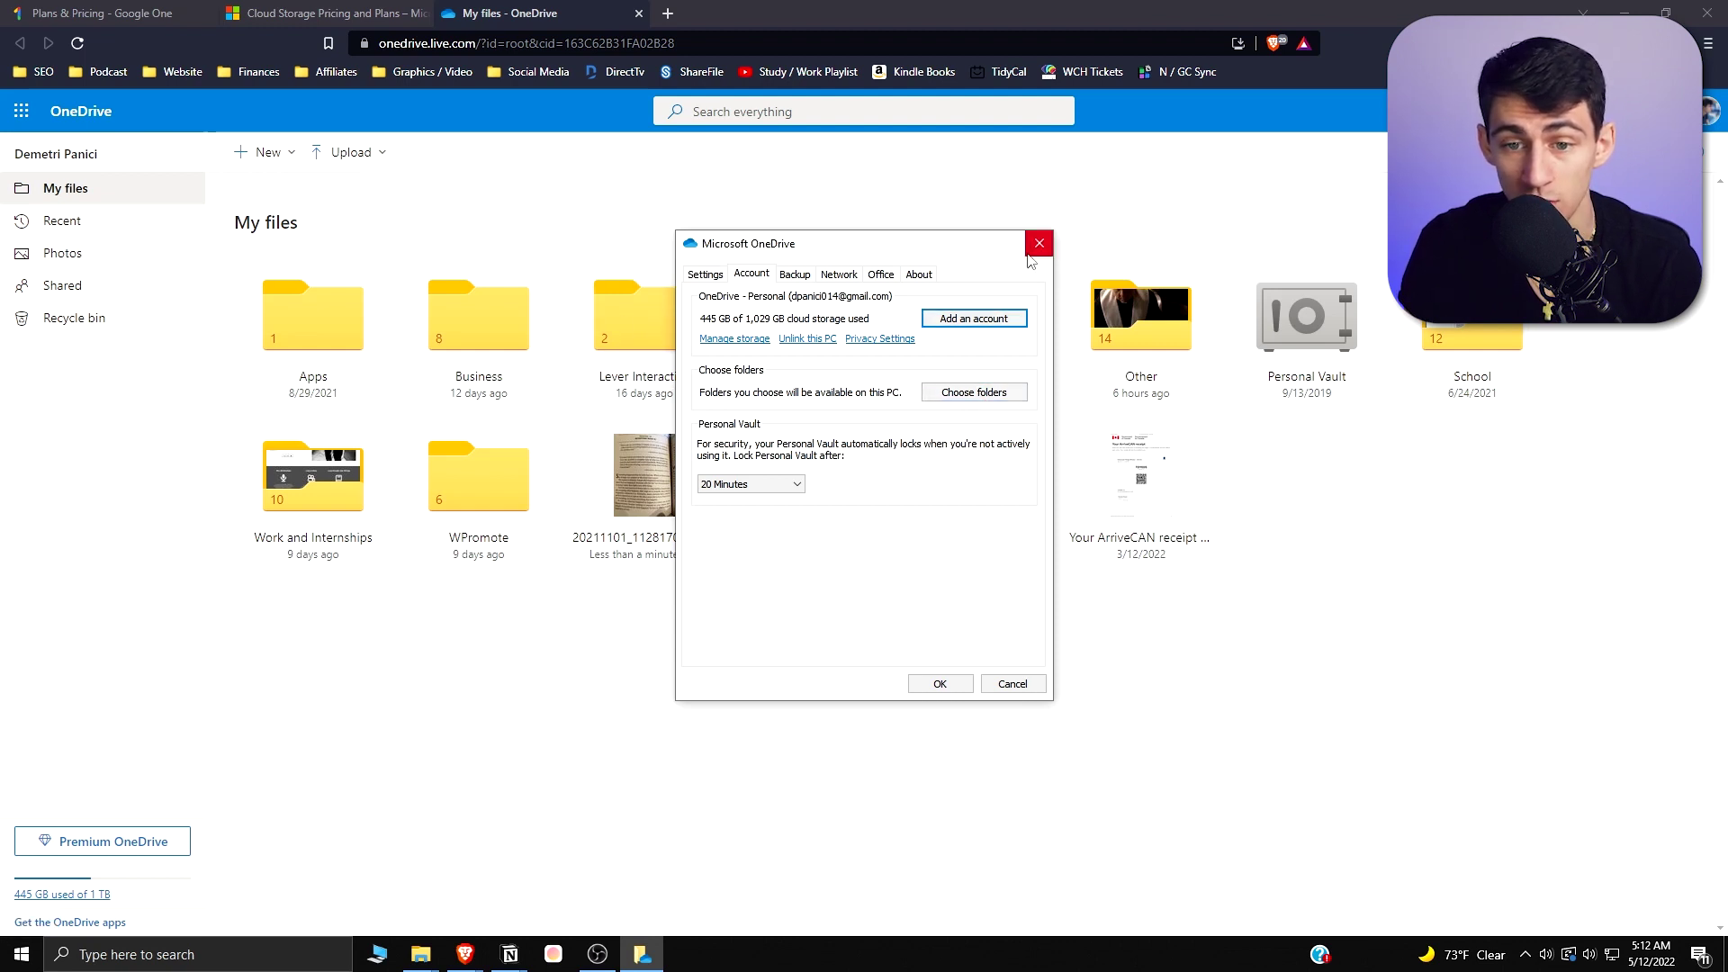
left_click(1035, 252)
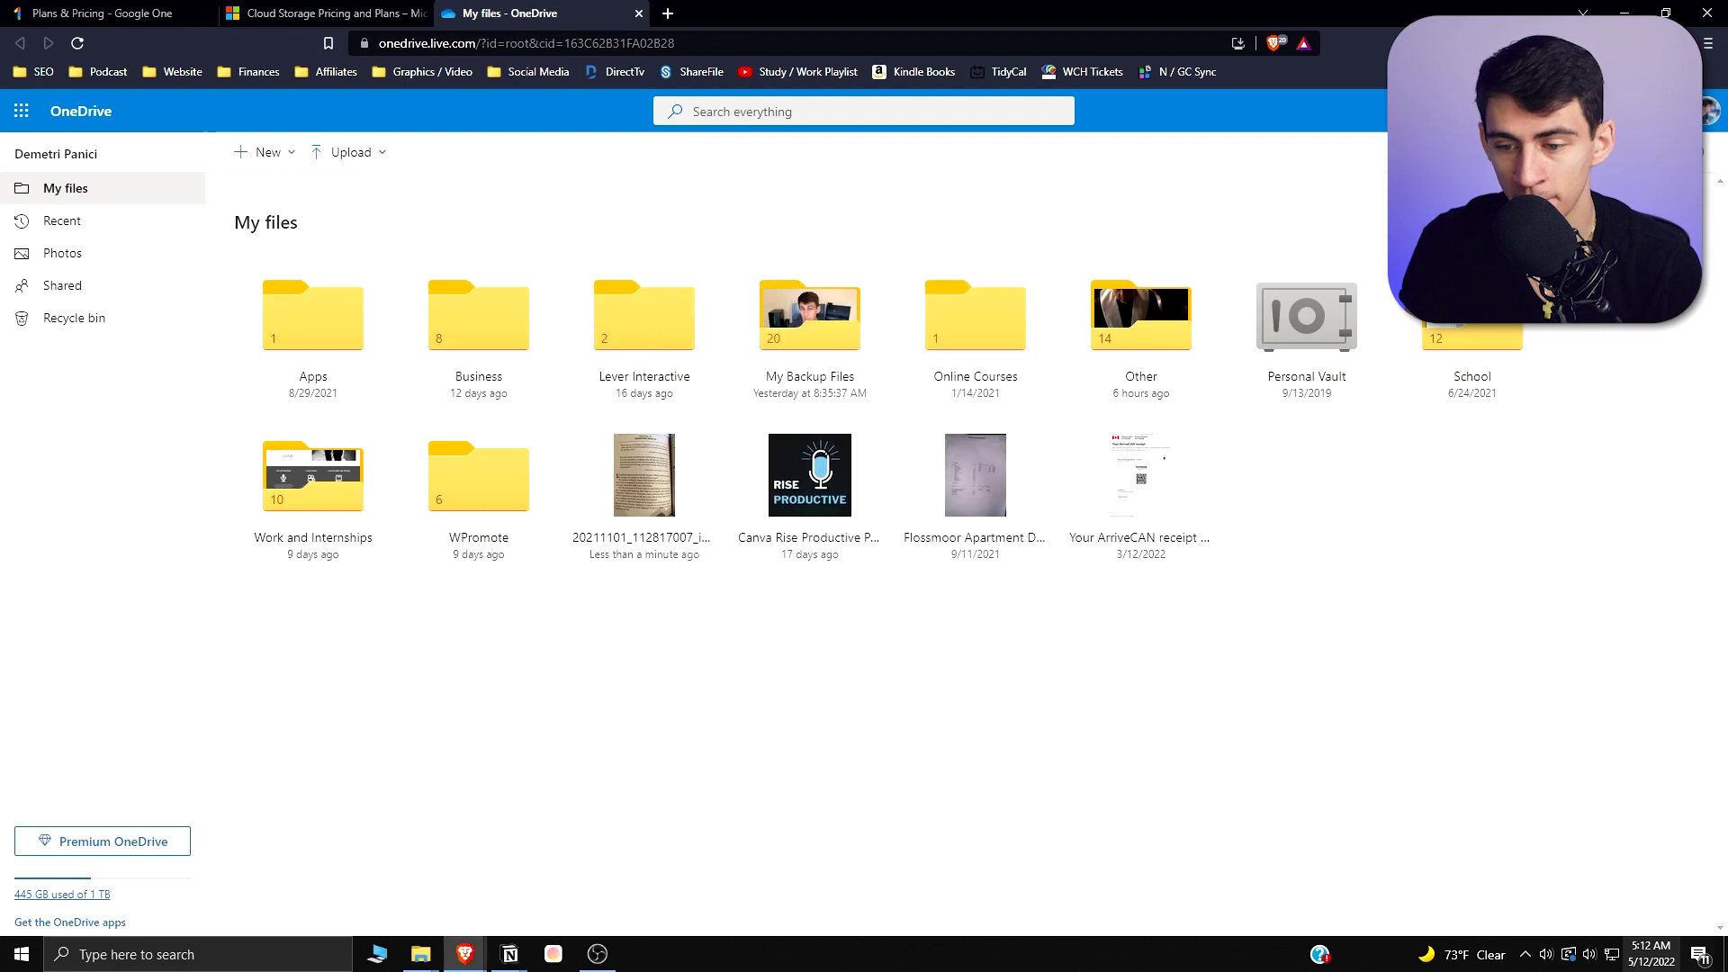
Expand the Pause syncing durations in OneDrive's help and settings menu, then collapse them
left_click(1526, 951)
right_click(1472, 811)
left_click(1676, 478)
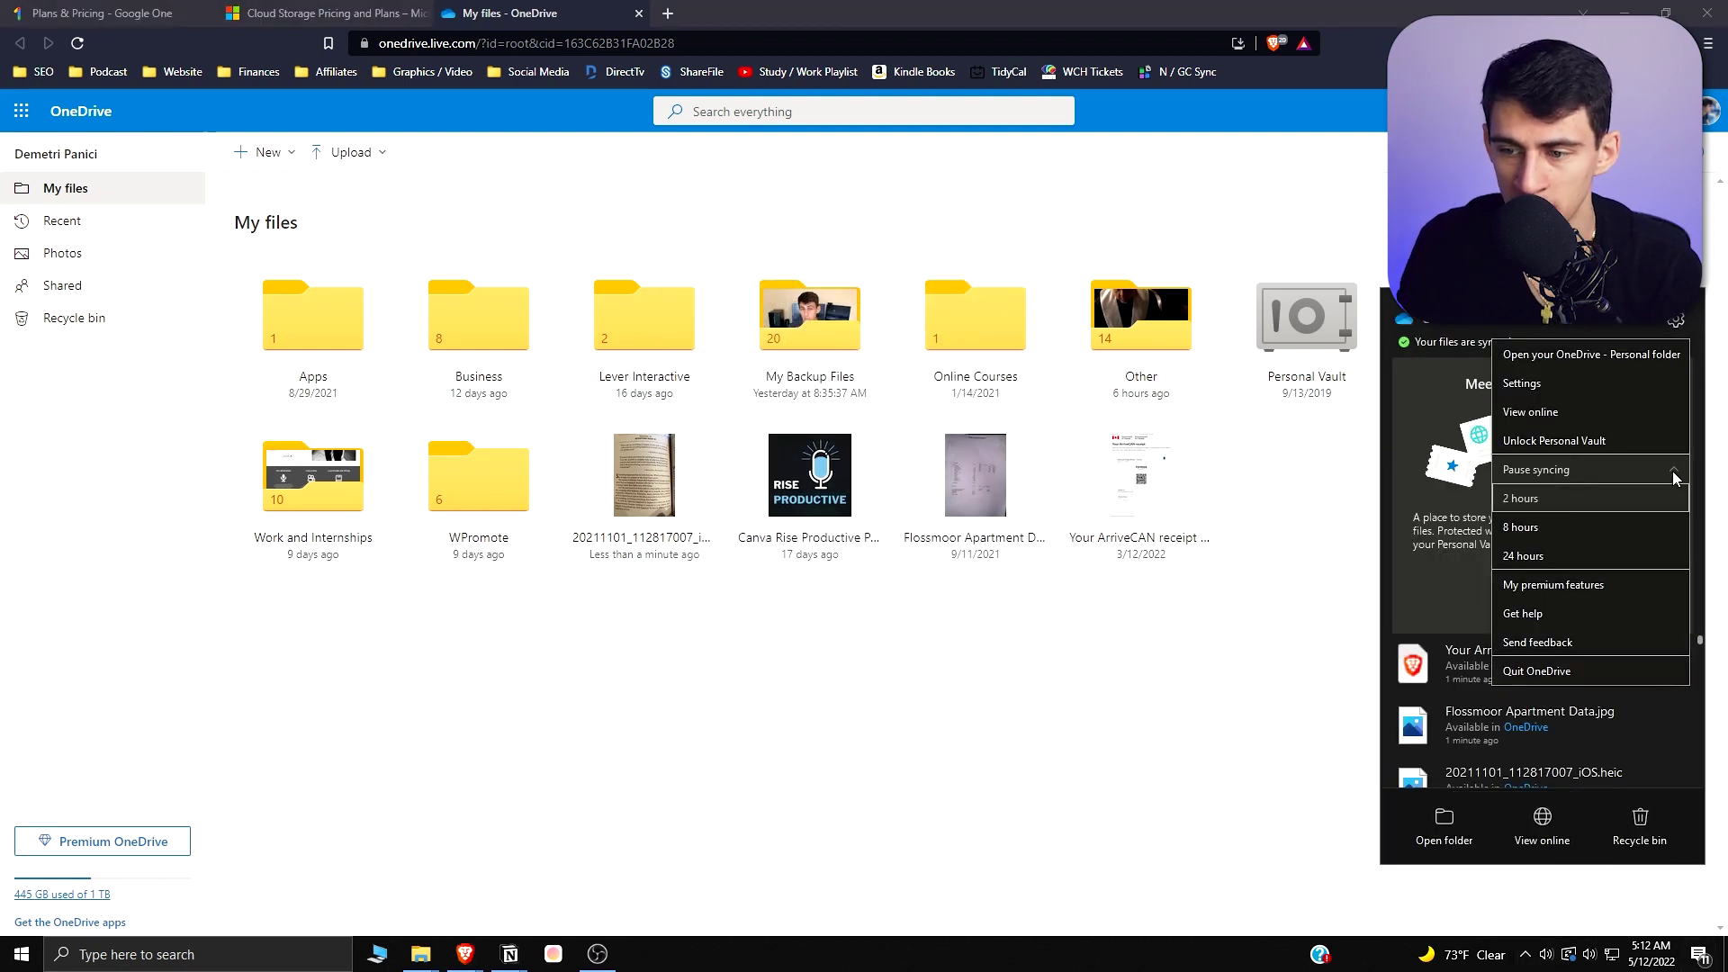
left_click(1669, 474)
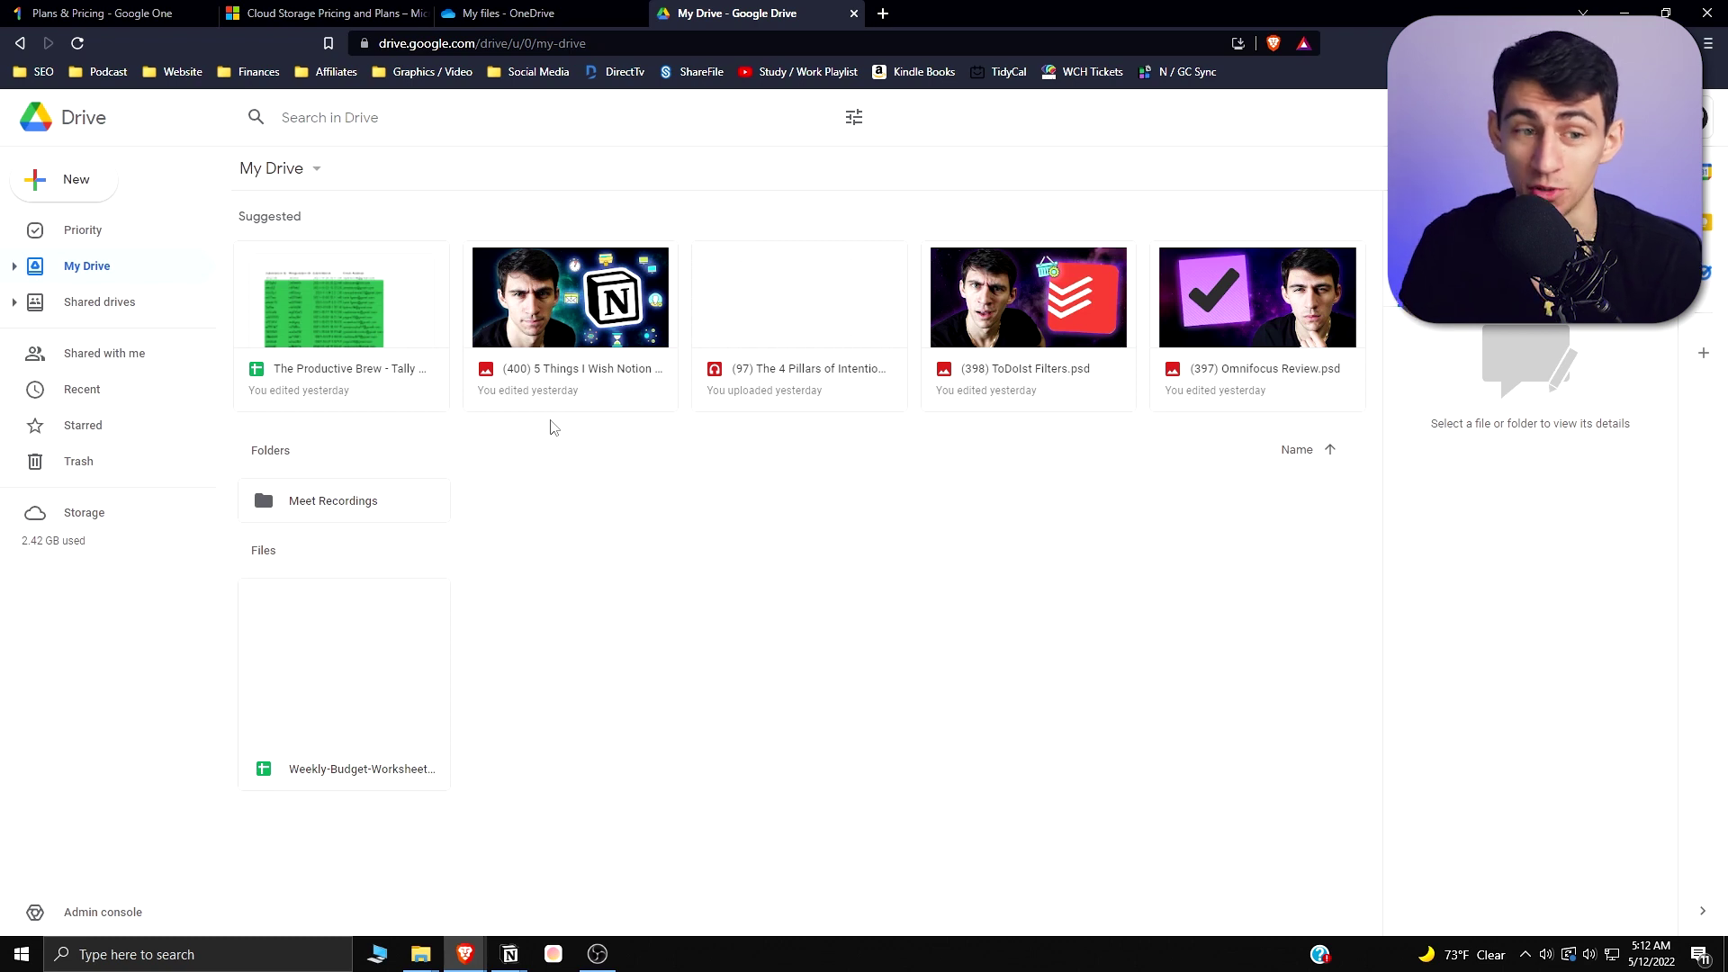
Open the RP Shared Drive folder in File Explorer
mouse_move(422, 952)
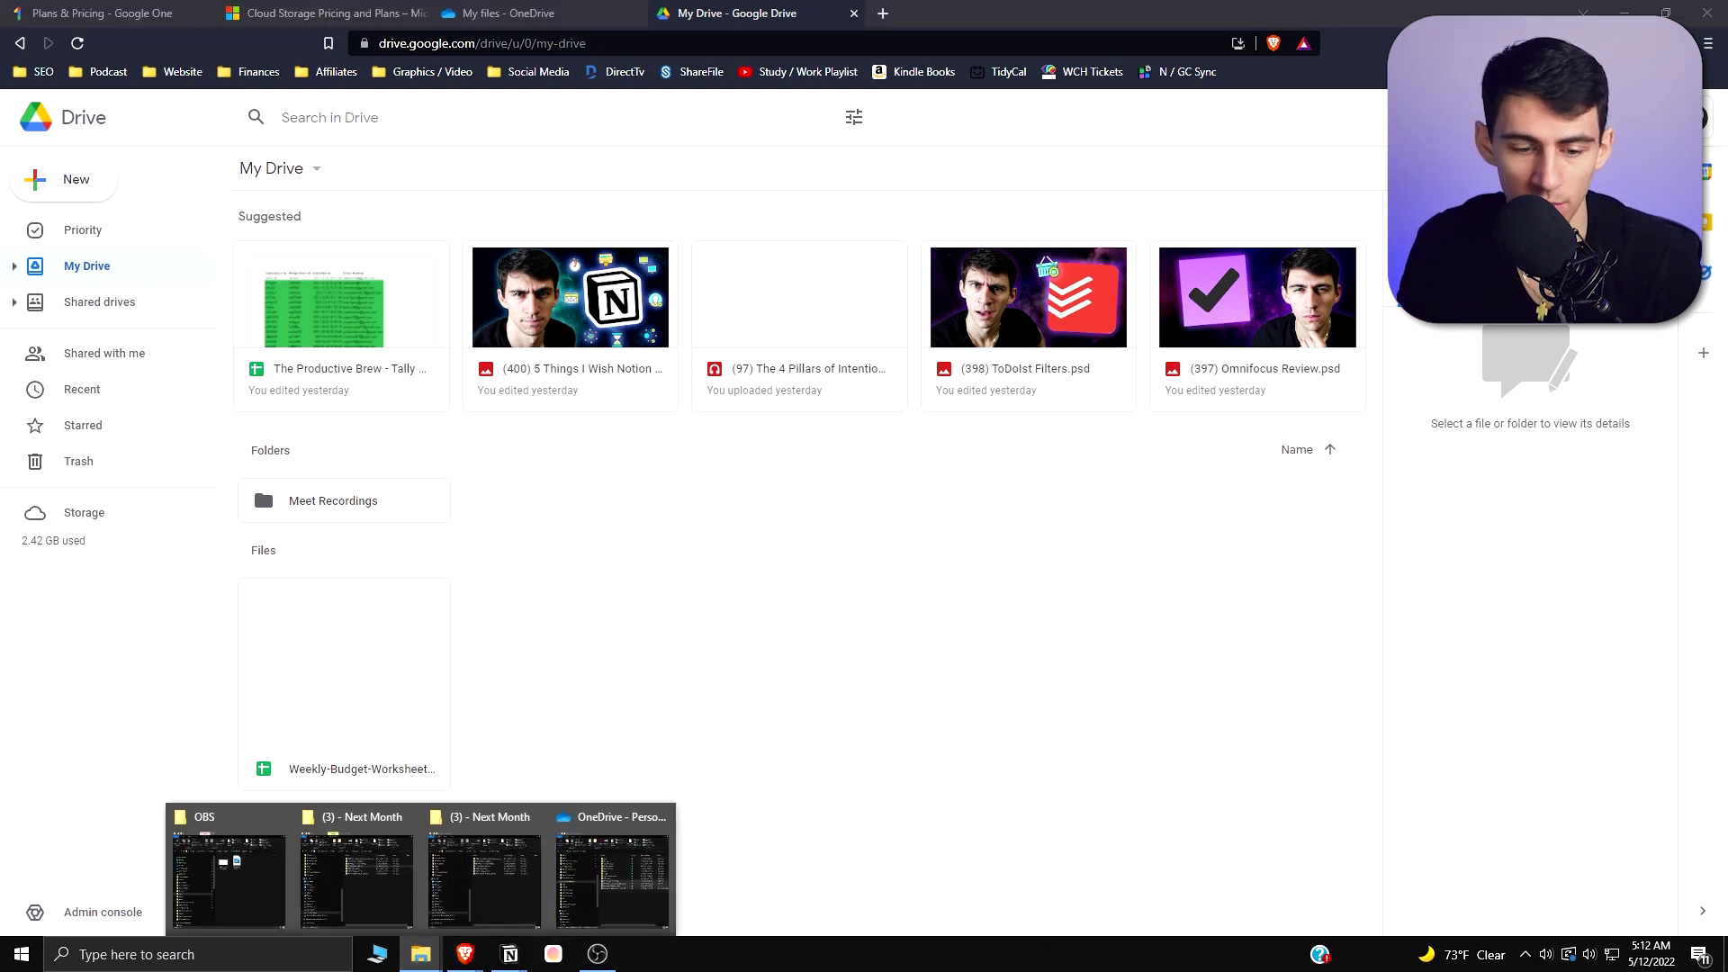
left_click(612, 873)
scroll(347, 378, "up", 5)
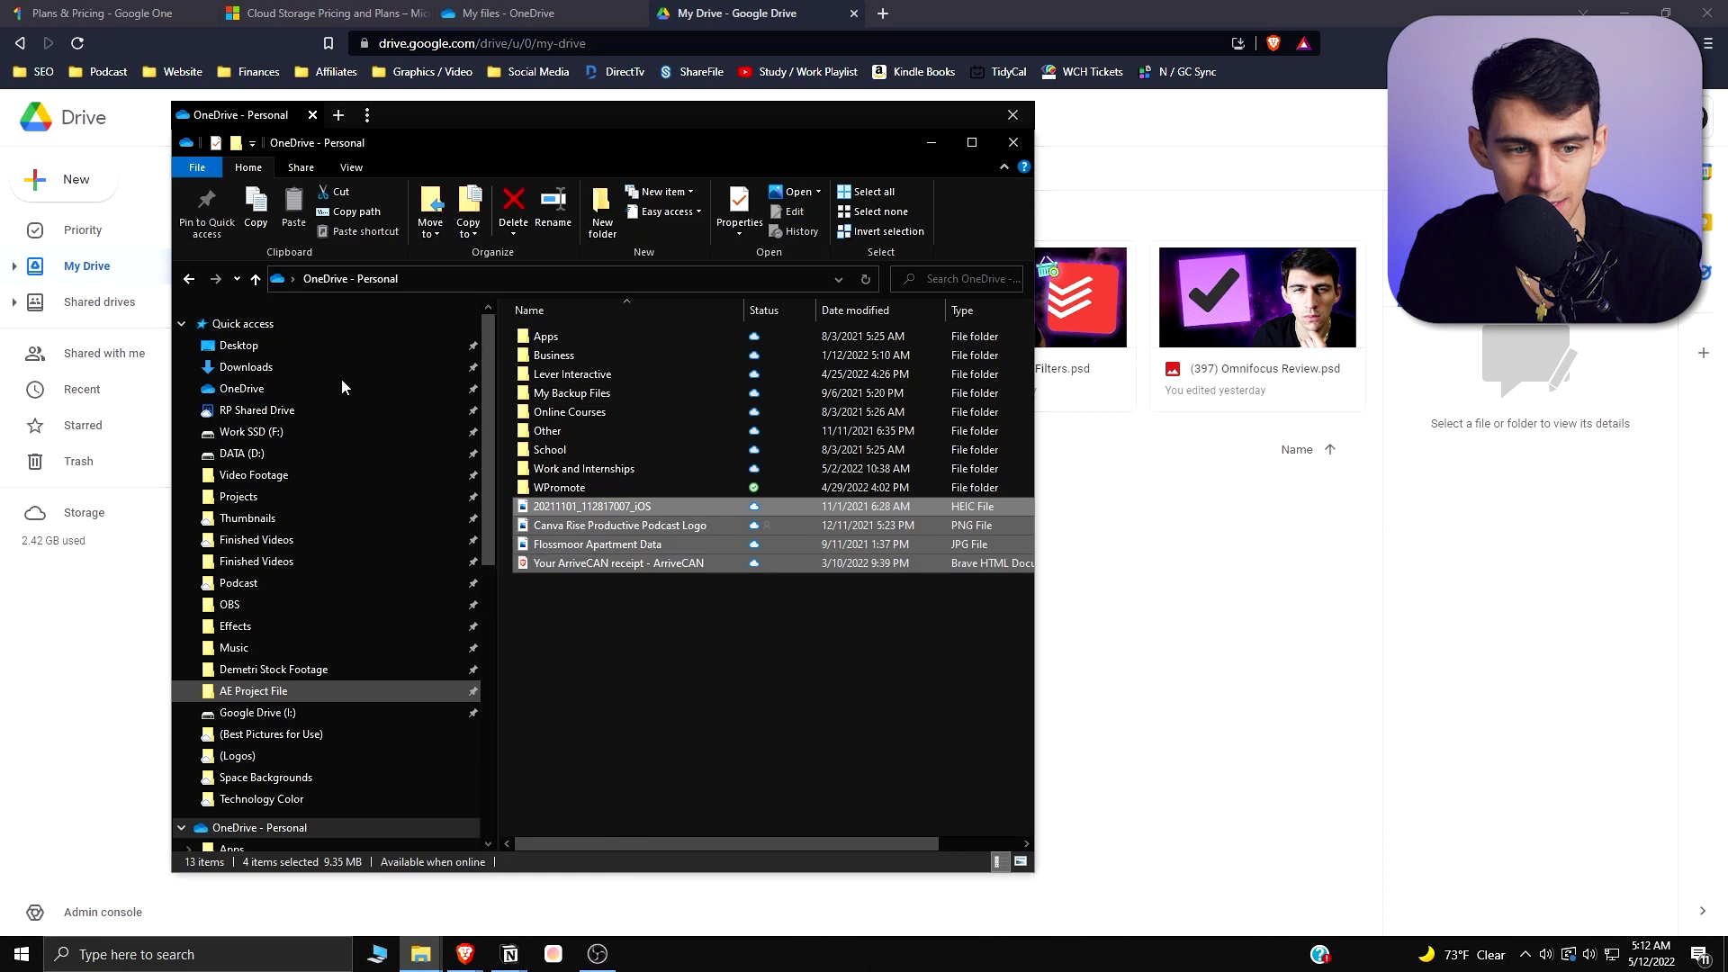
left_click(259, 411)
left_click_drag(397, 142, 480, 144)
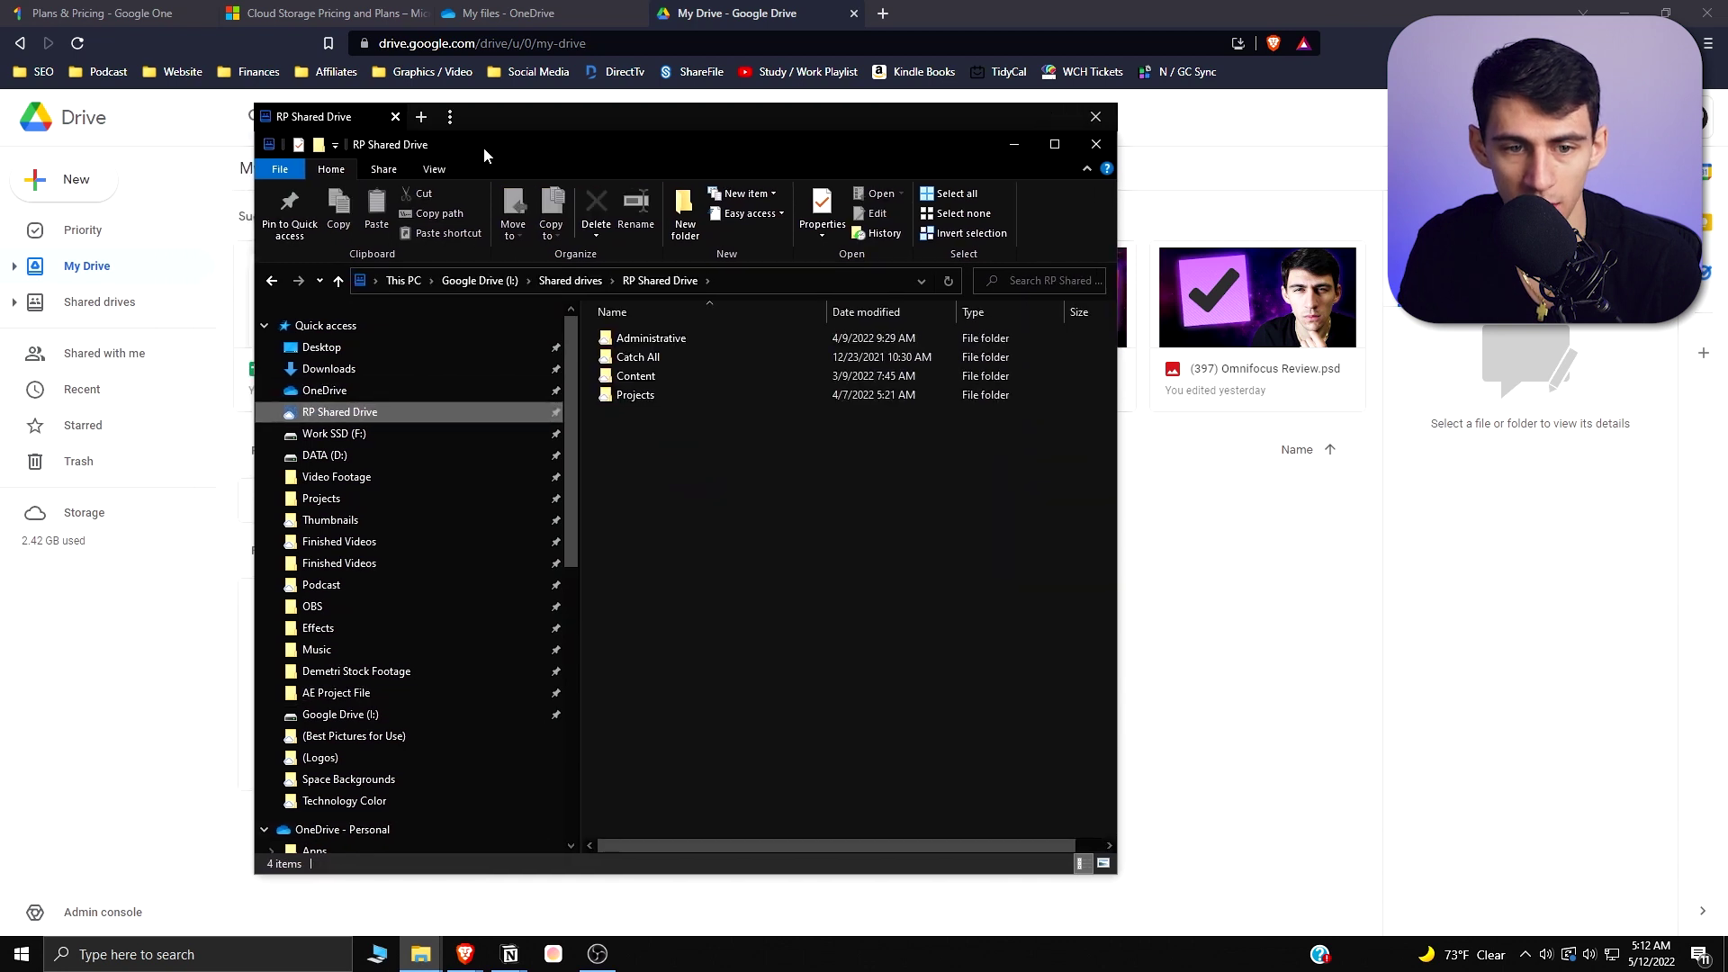
Check Google Drive's sync activity panel, then open its Preferences window
left_click(1525, 954)
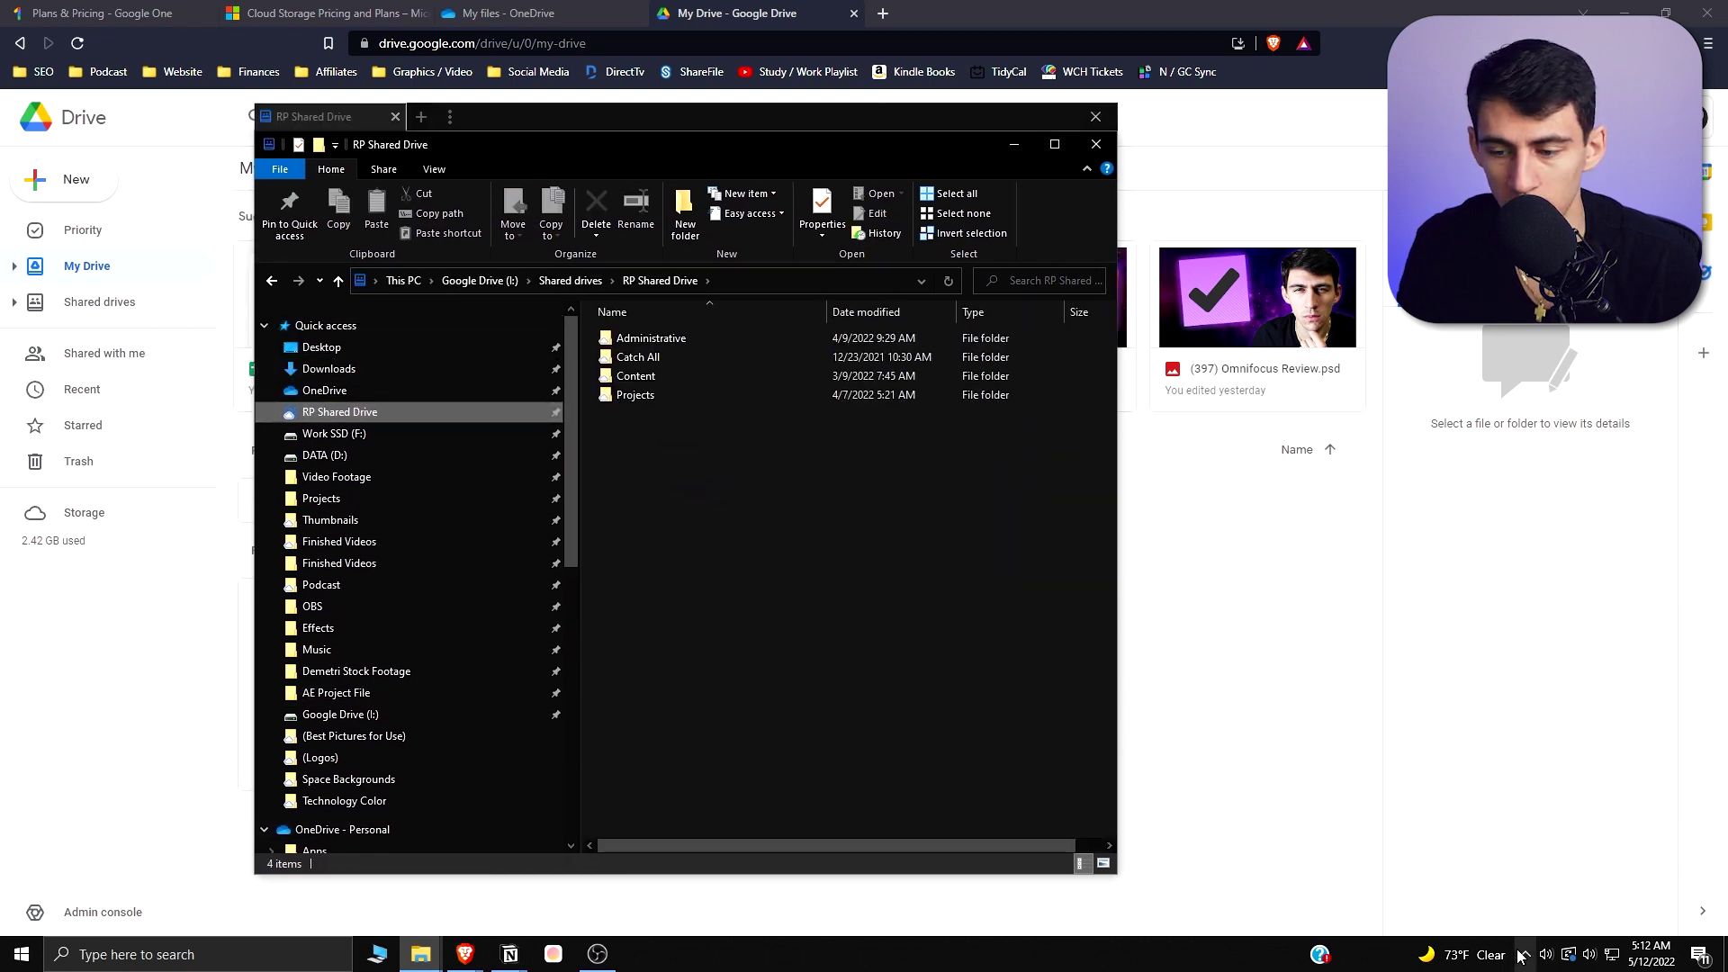
left_click(1508, 919)
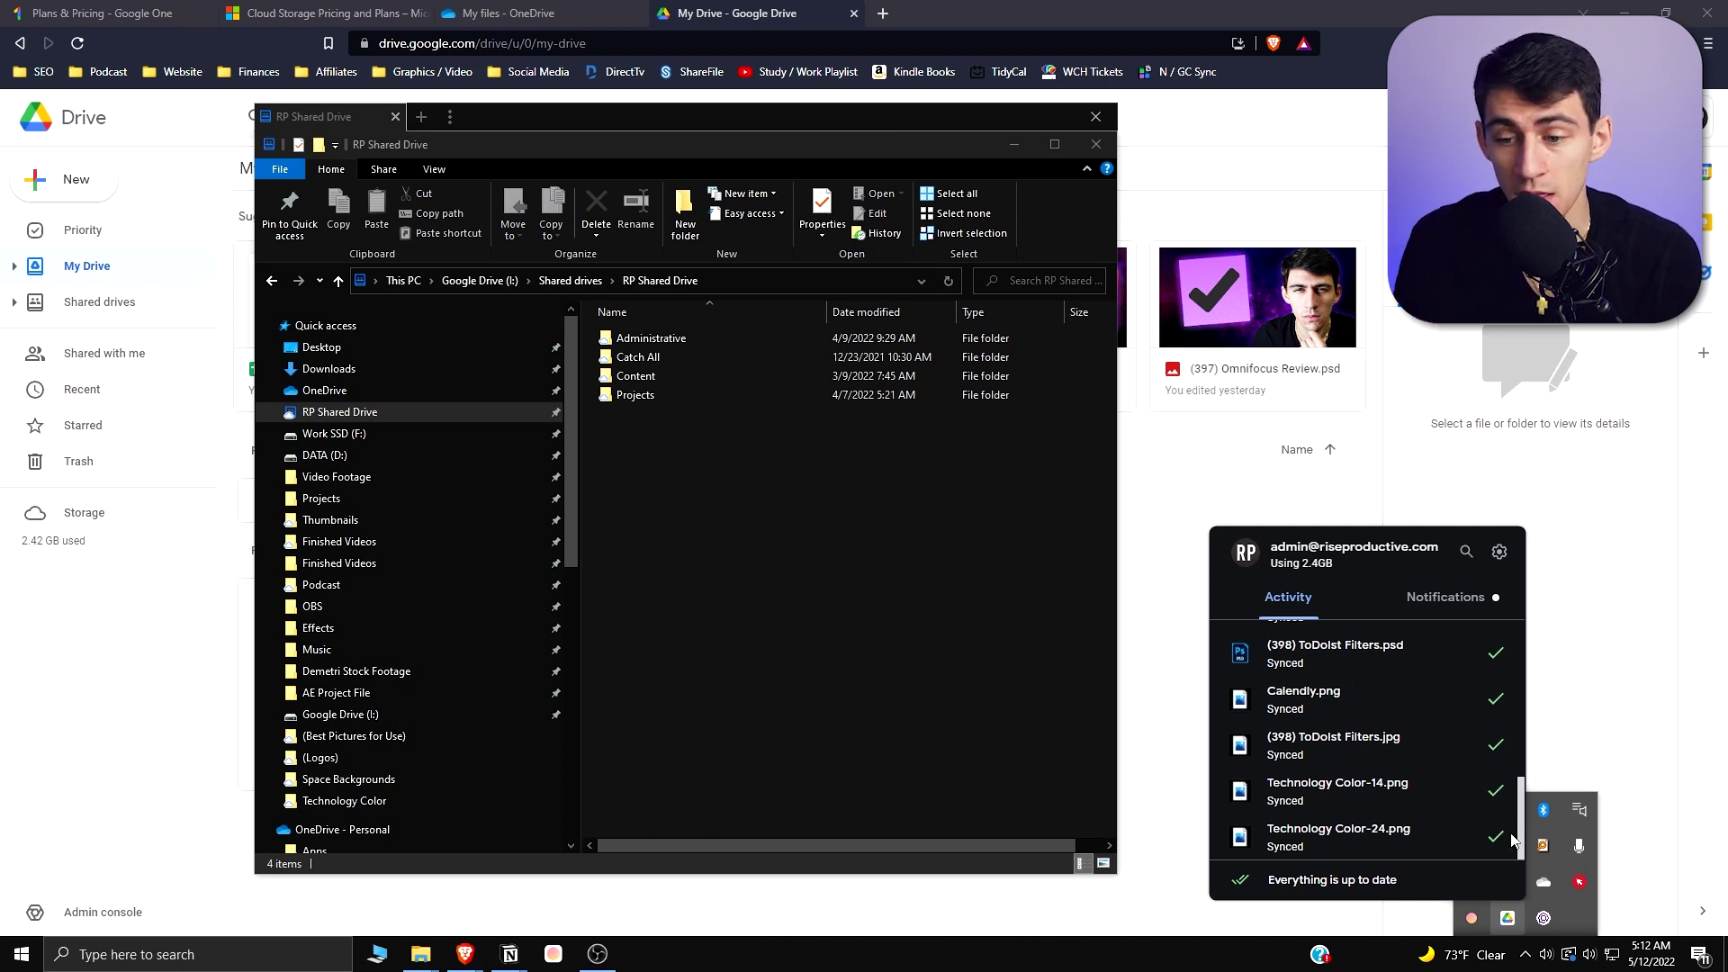
scroll(1420, 780, "up", 5)
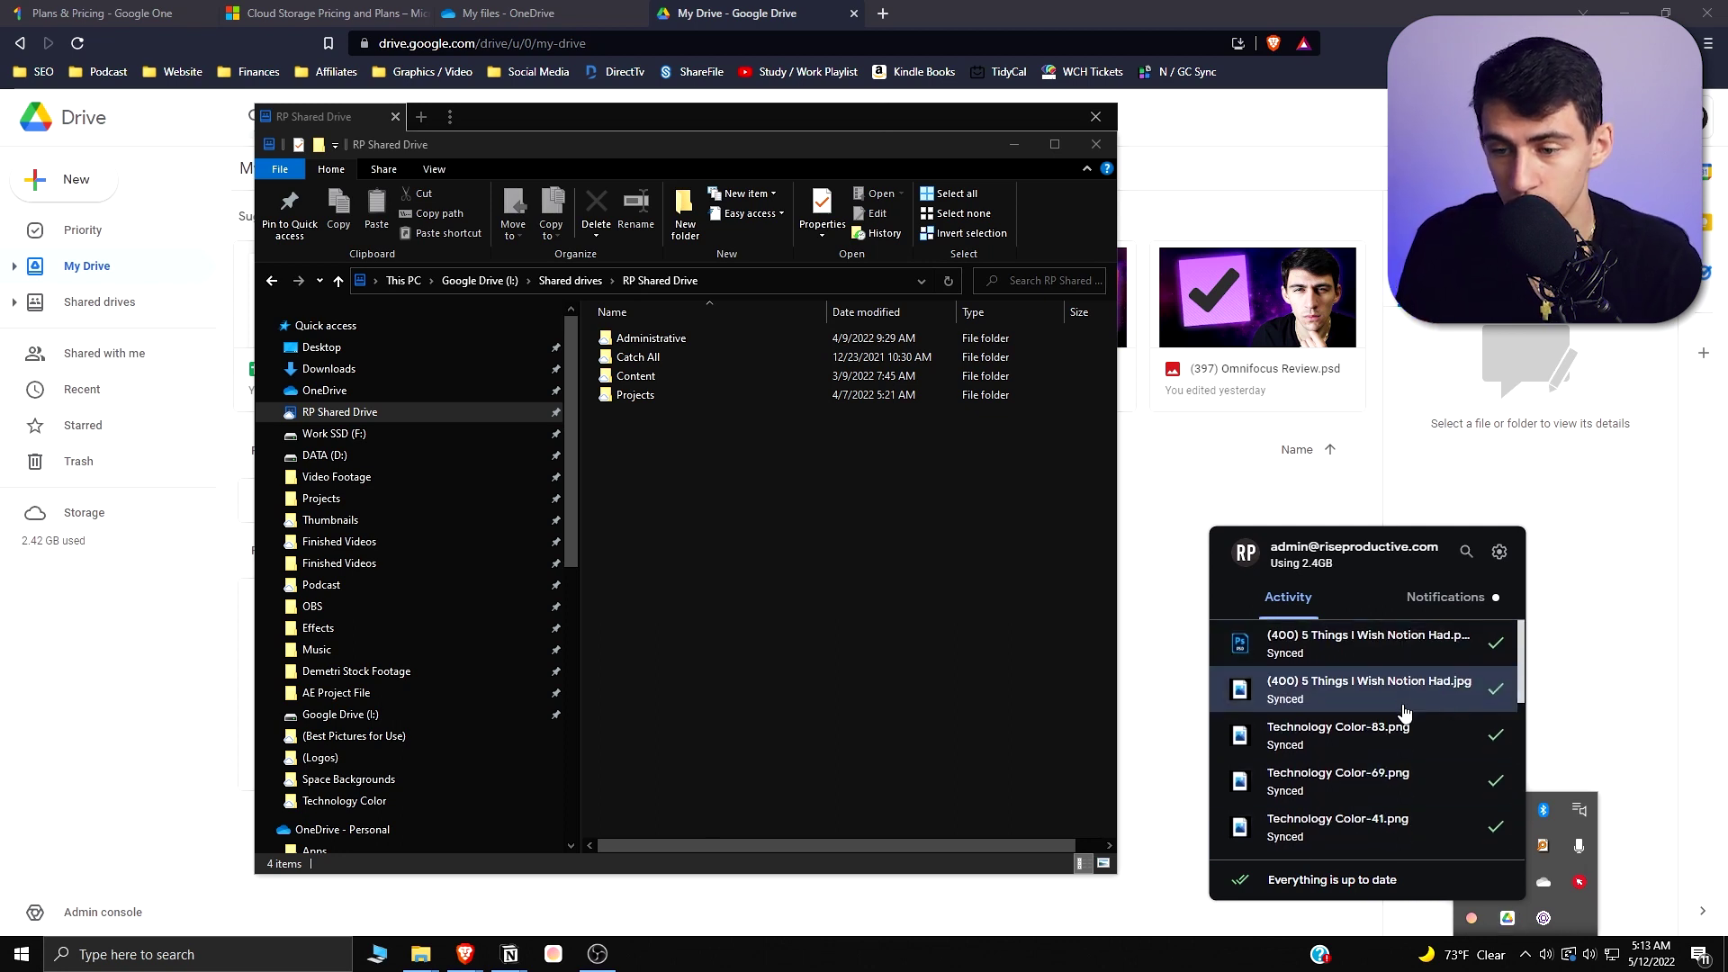
scroll(1456, 675, "down", 3)
scroll(1464, 644, "up", 3)
left_click(1498, 551)
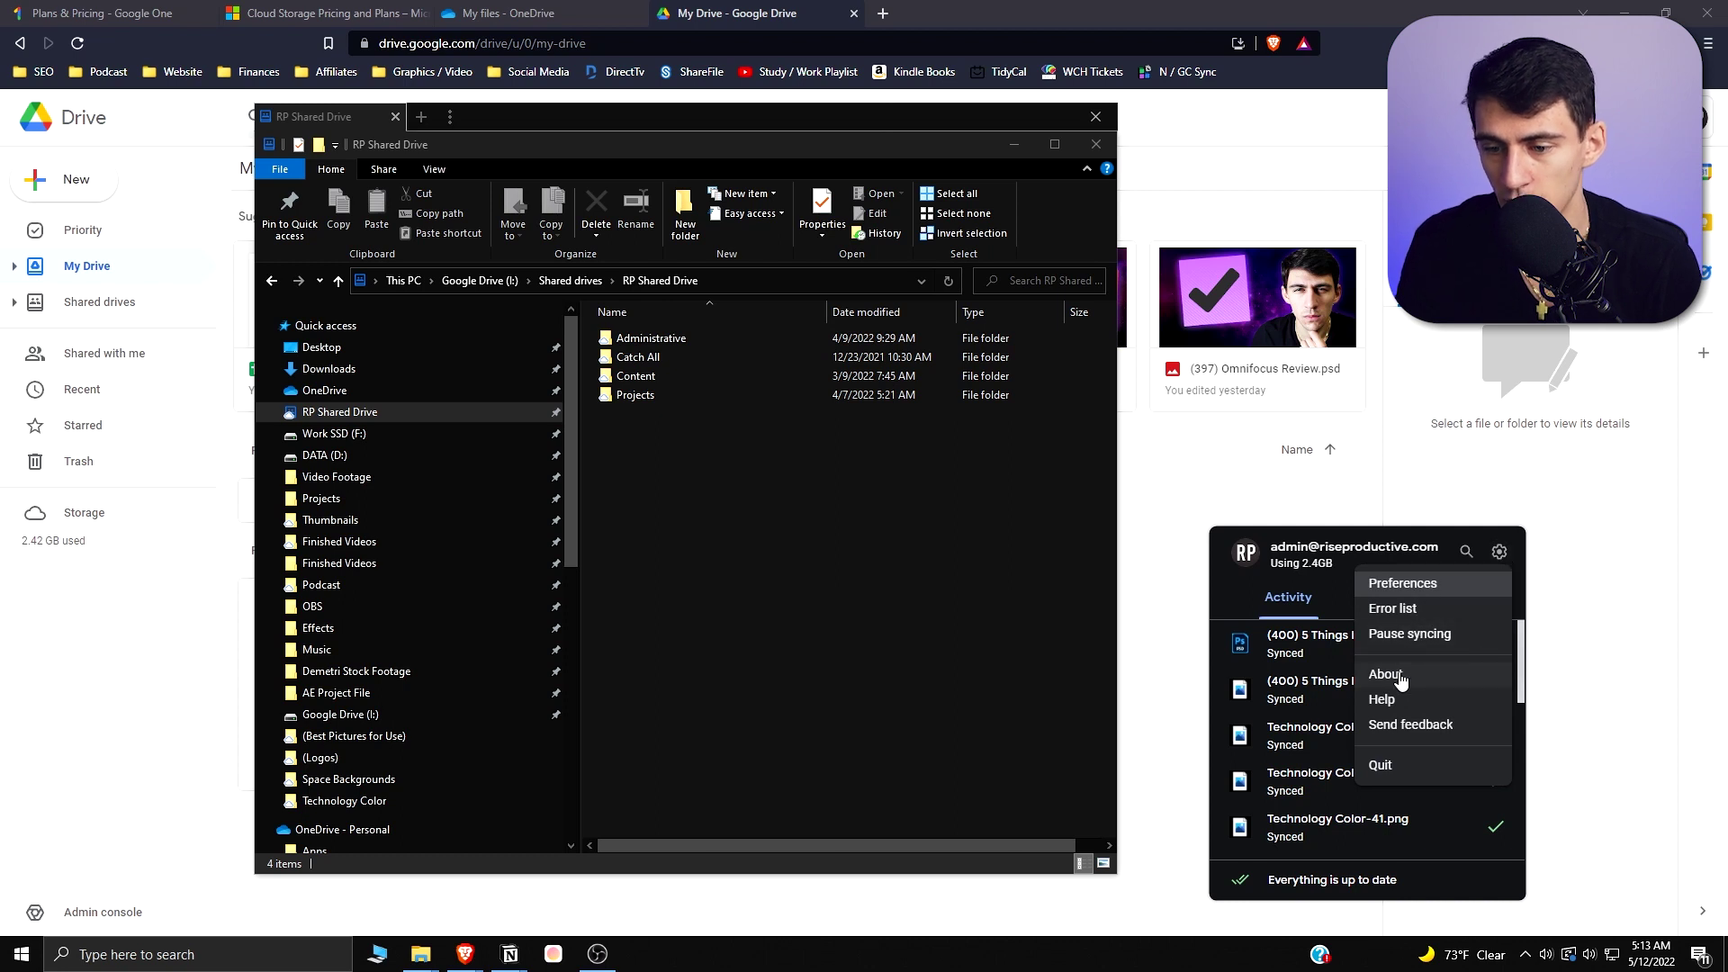
left_click(1401, 584)
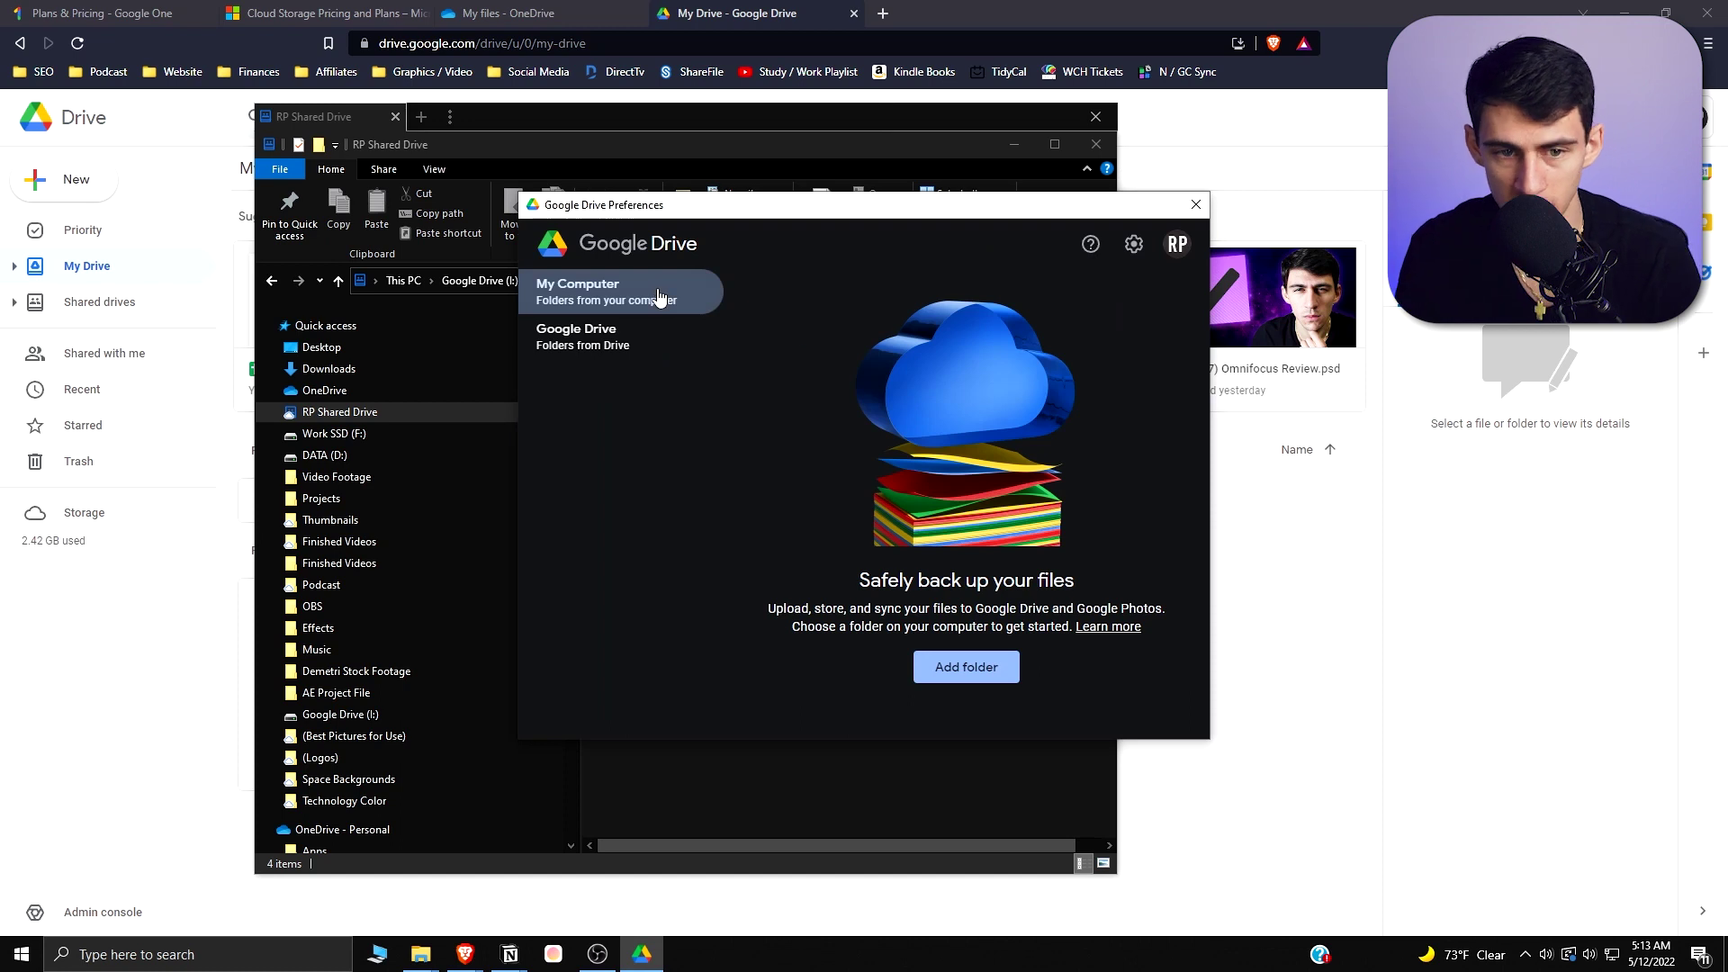
View My Drive's Stream files syncing option, then open the Google Drive (I:) drive in Explorer
left_click(576, 340)
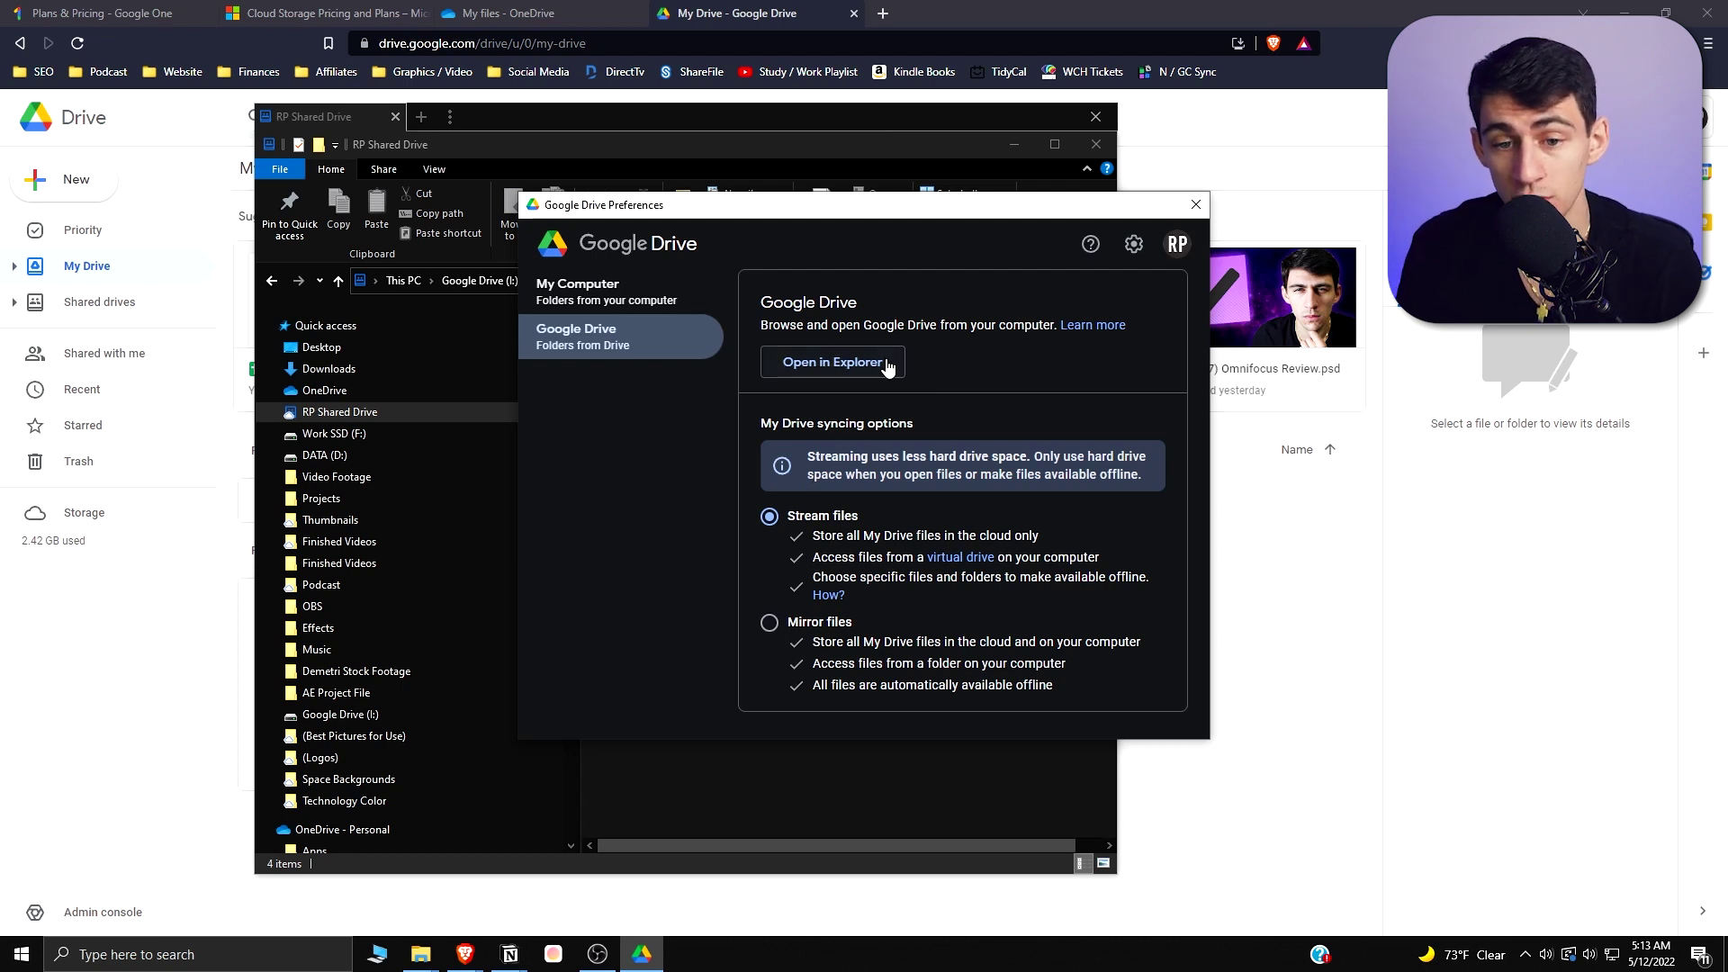
left_click(881, 357)
Go to Shared drives > Projects > Courses > ToDoIst Course > Graphics on the Google Drive drive
left_click(1194, 207)
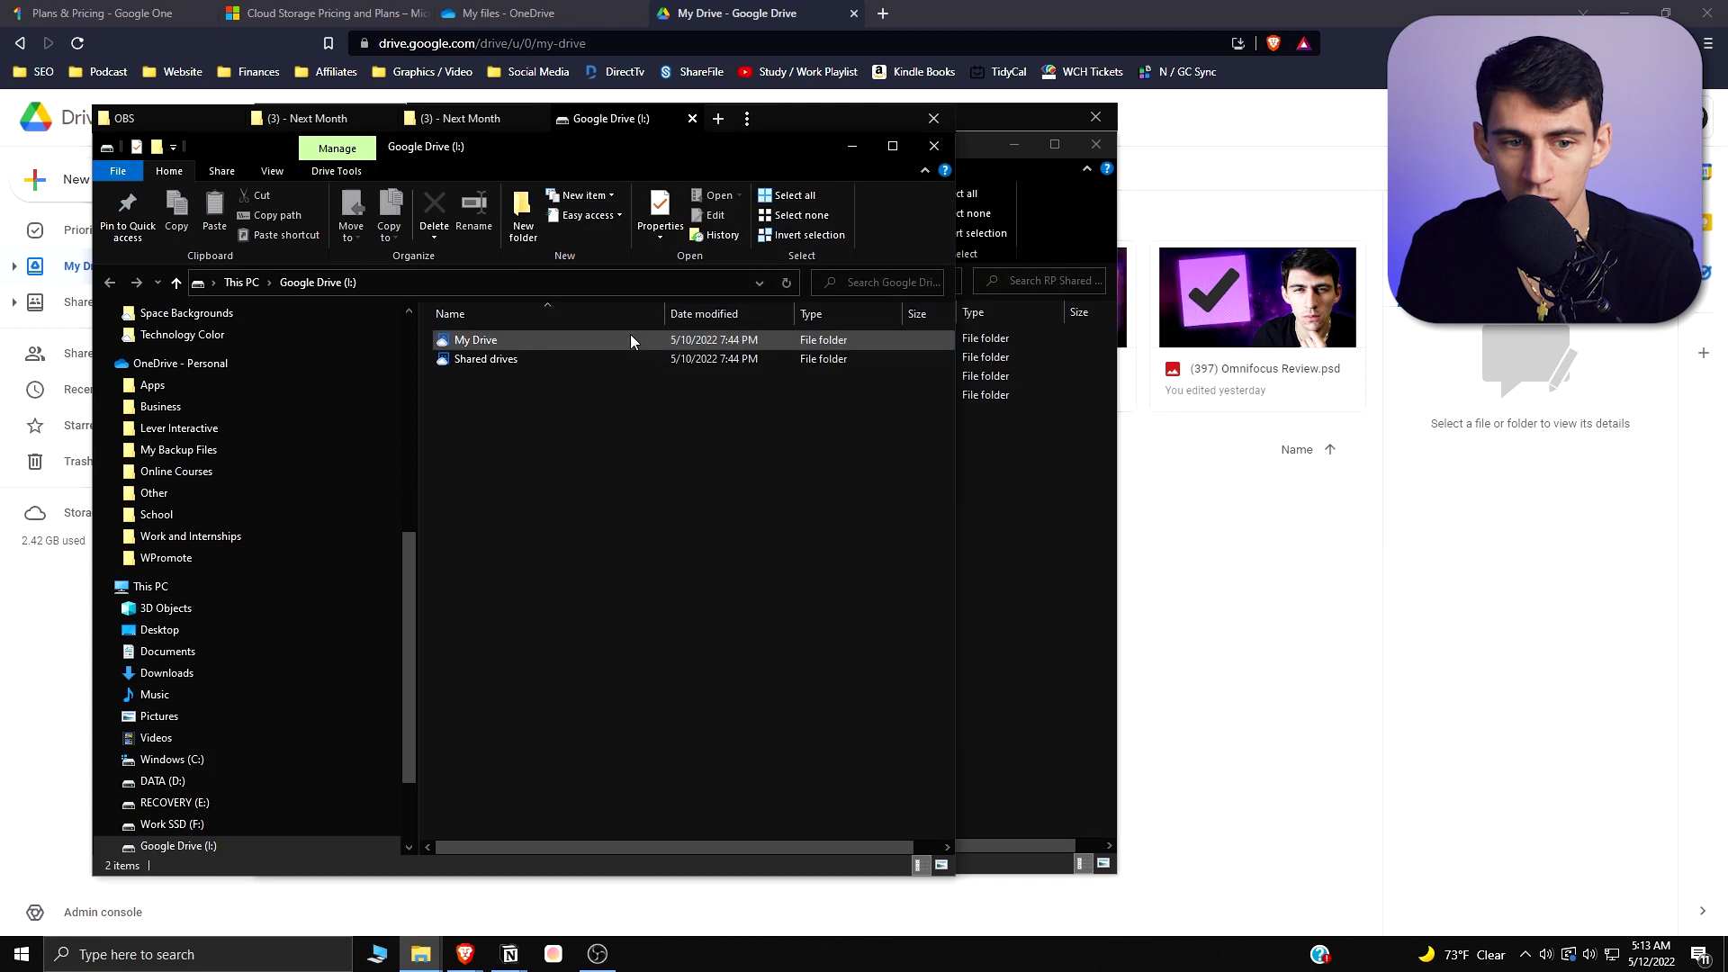
double_click(599, 340)
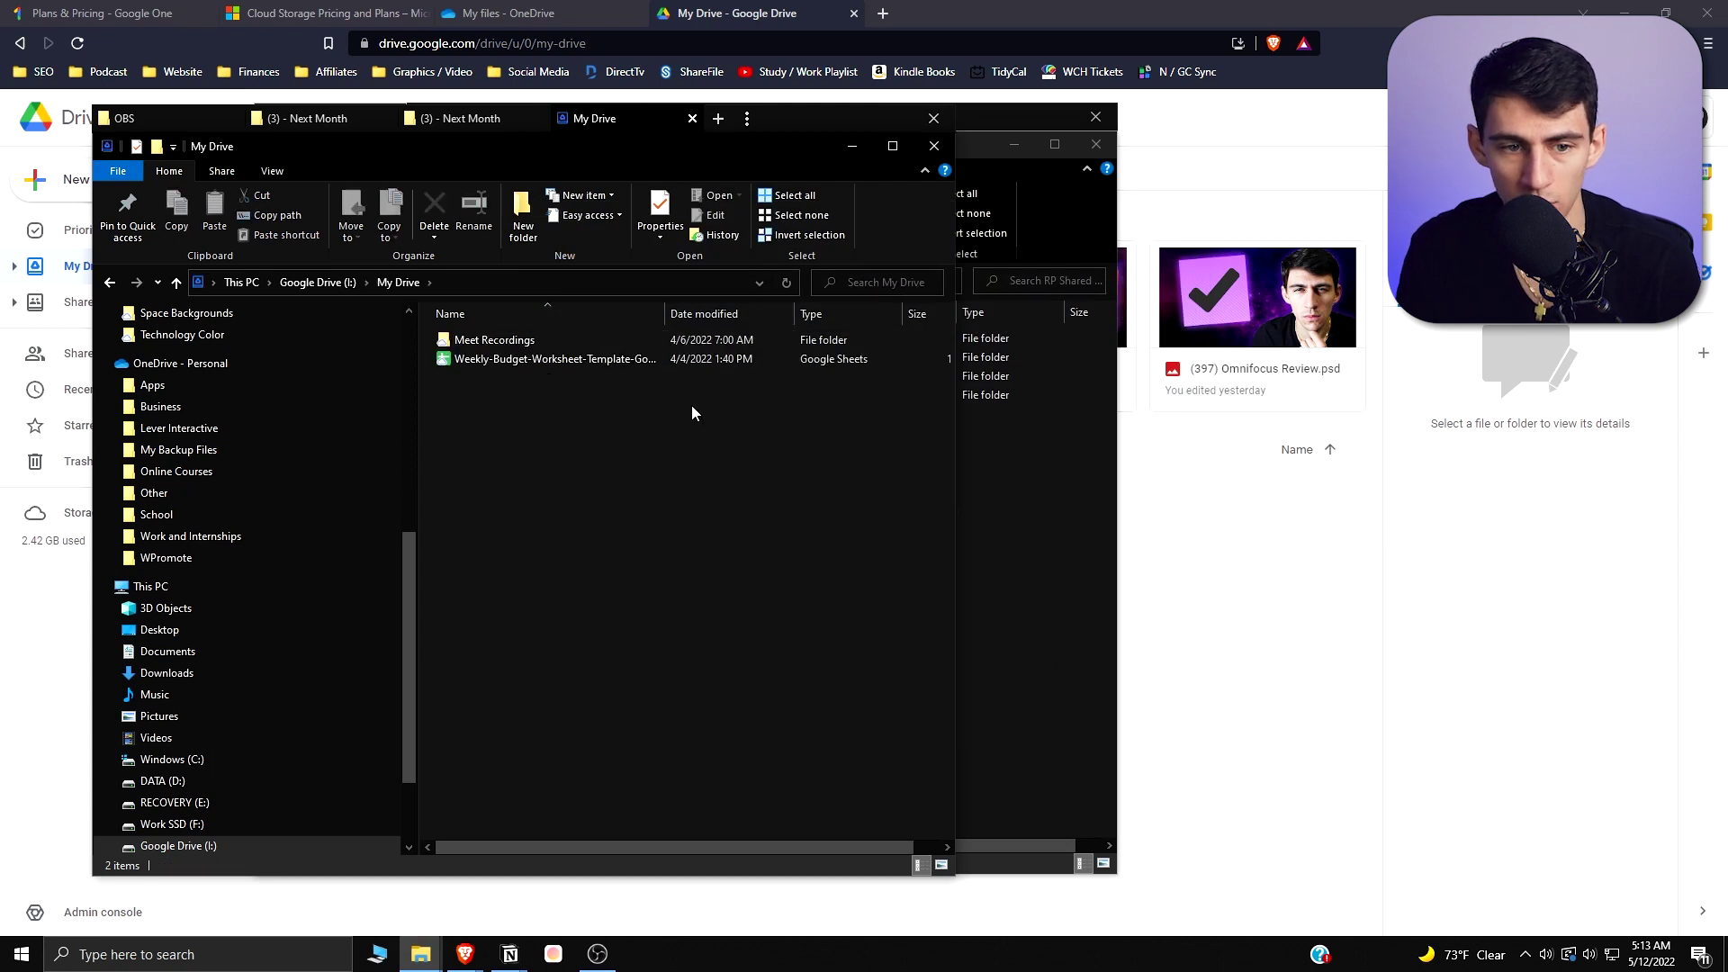
key("alt+Up")
double_click(552, 360)
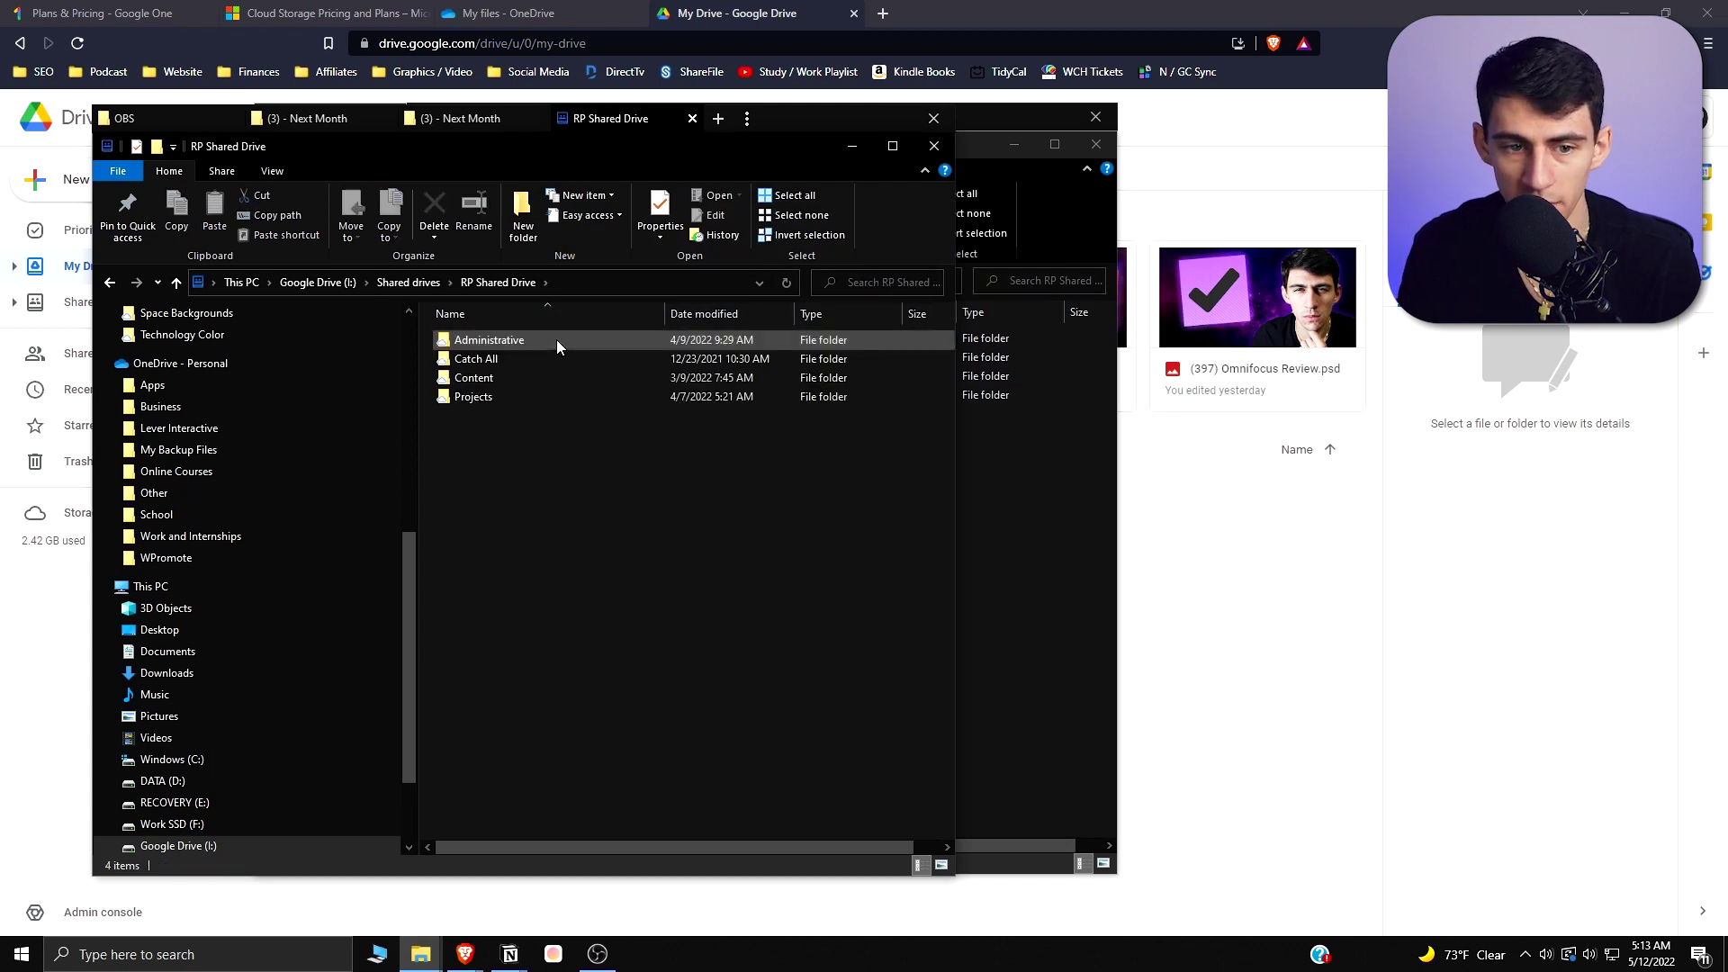
double_click(489, 398)
double_click(450, 389)
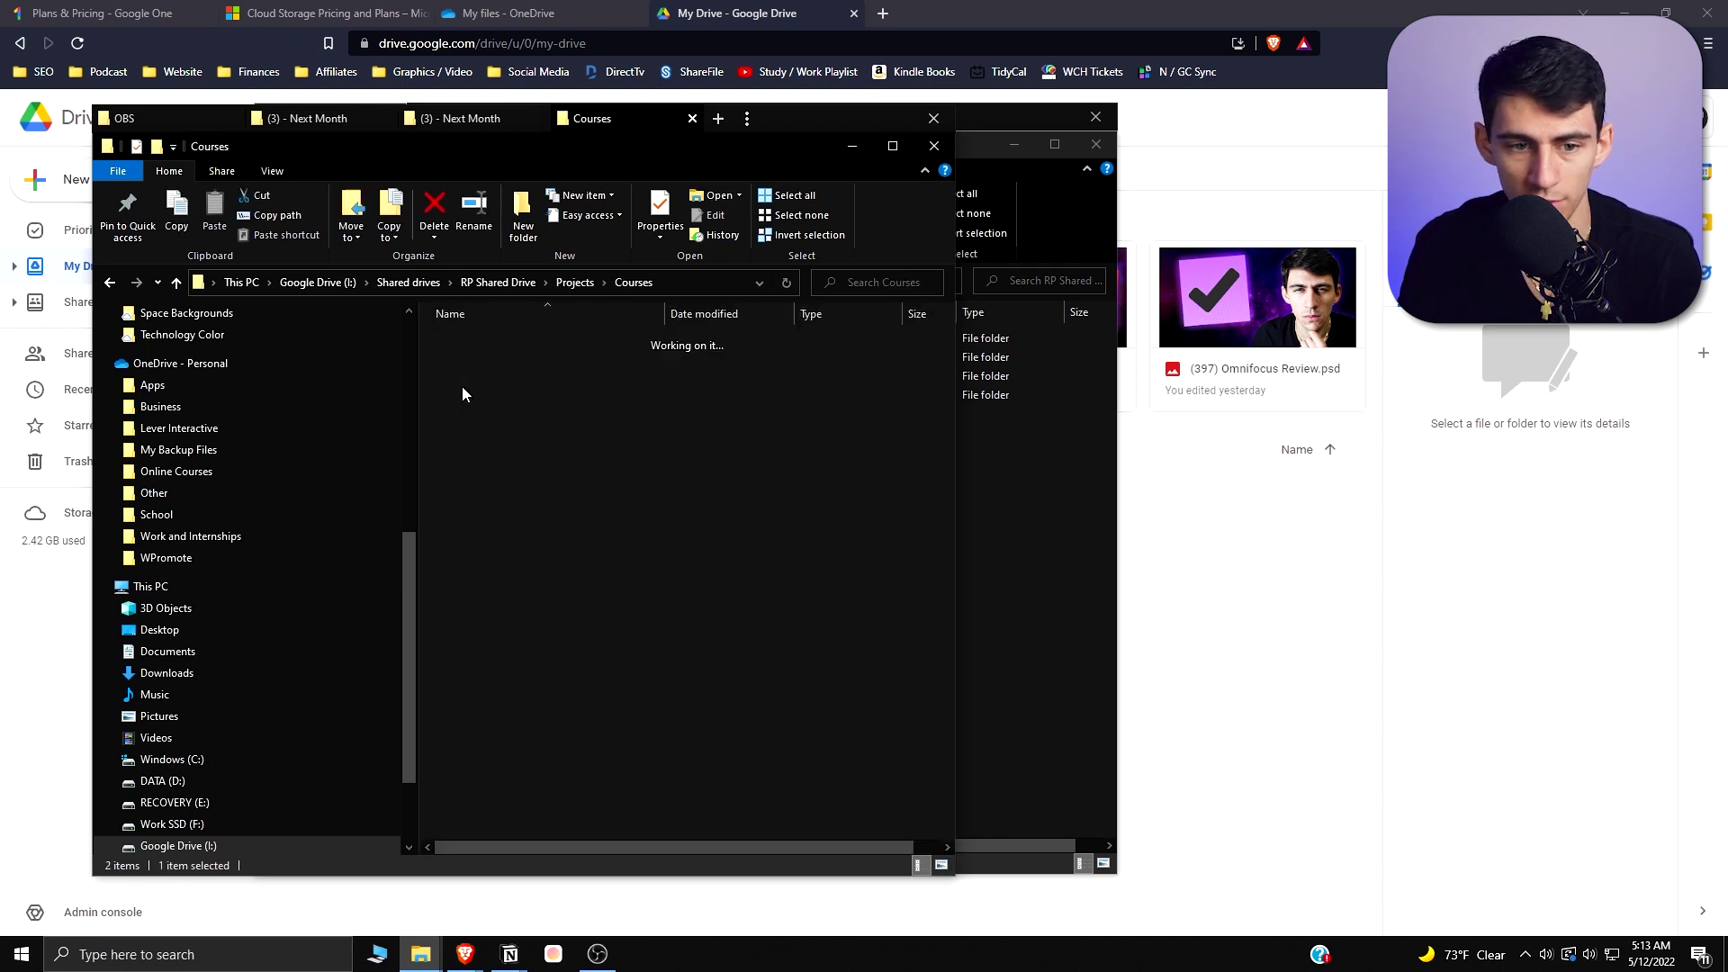
double_click(536, 364)
double_click(522, 363)
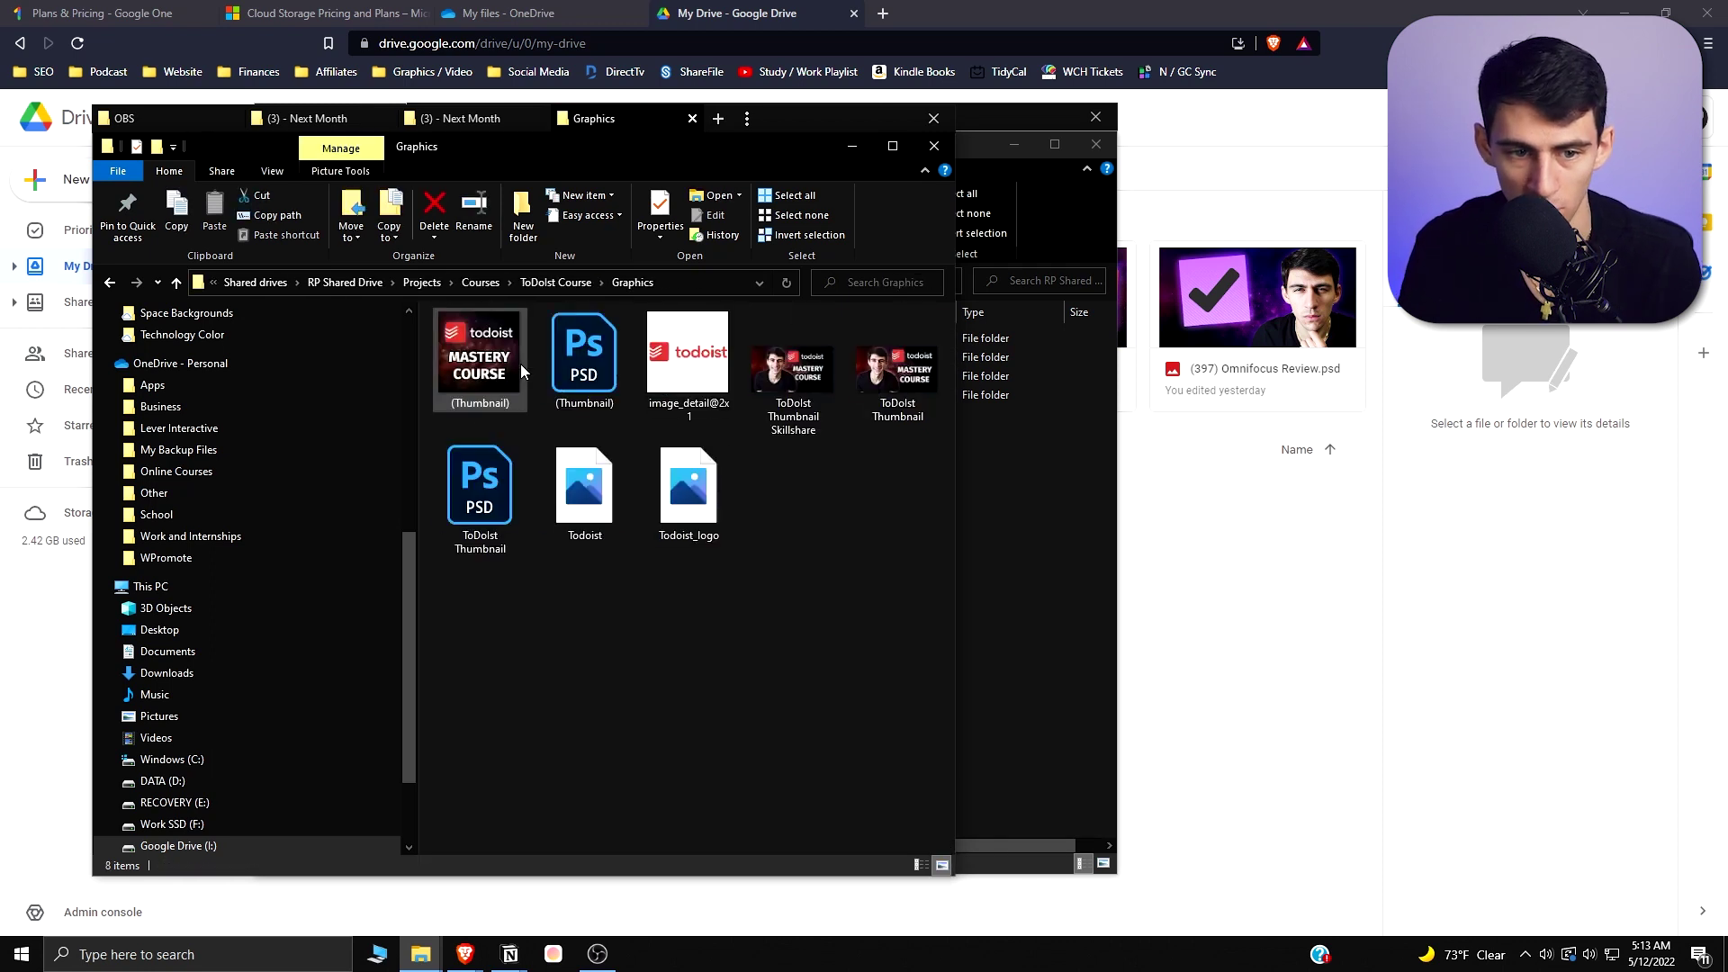
Share the (Thumbnail) image with Anyone with the link as viewer and copy the link
right_click(500, 393)
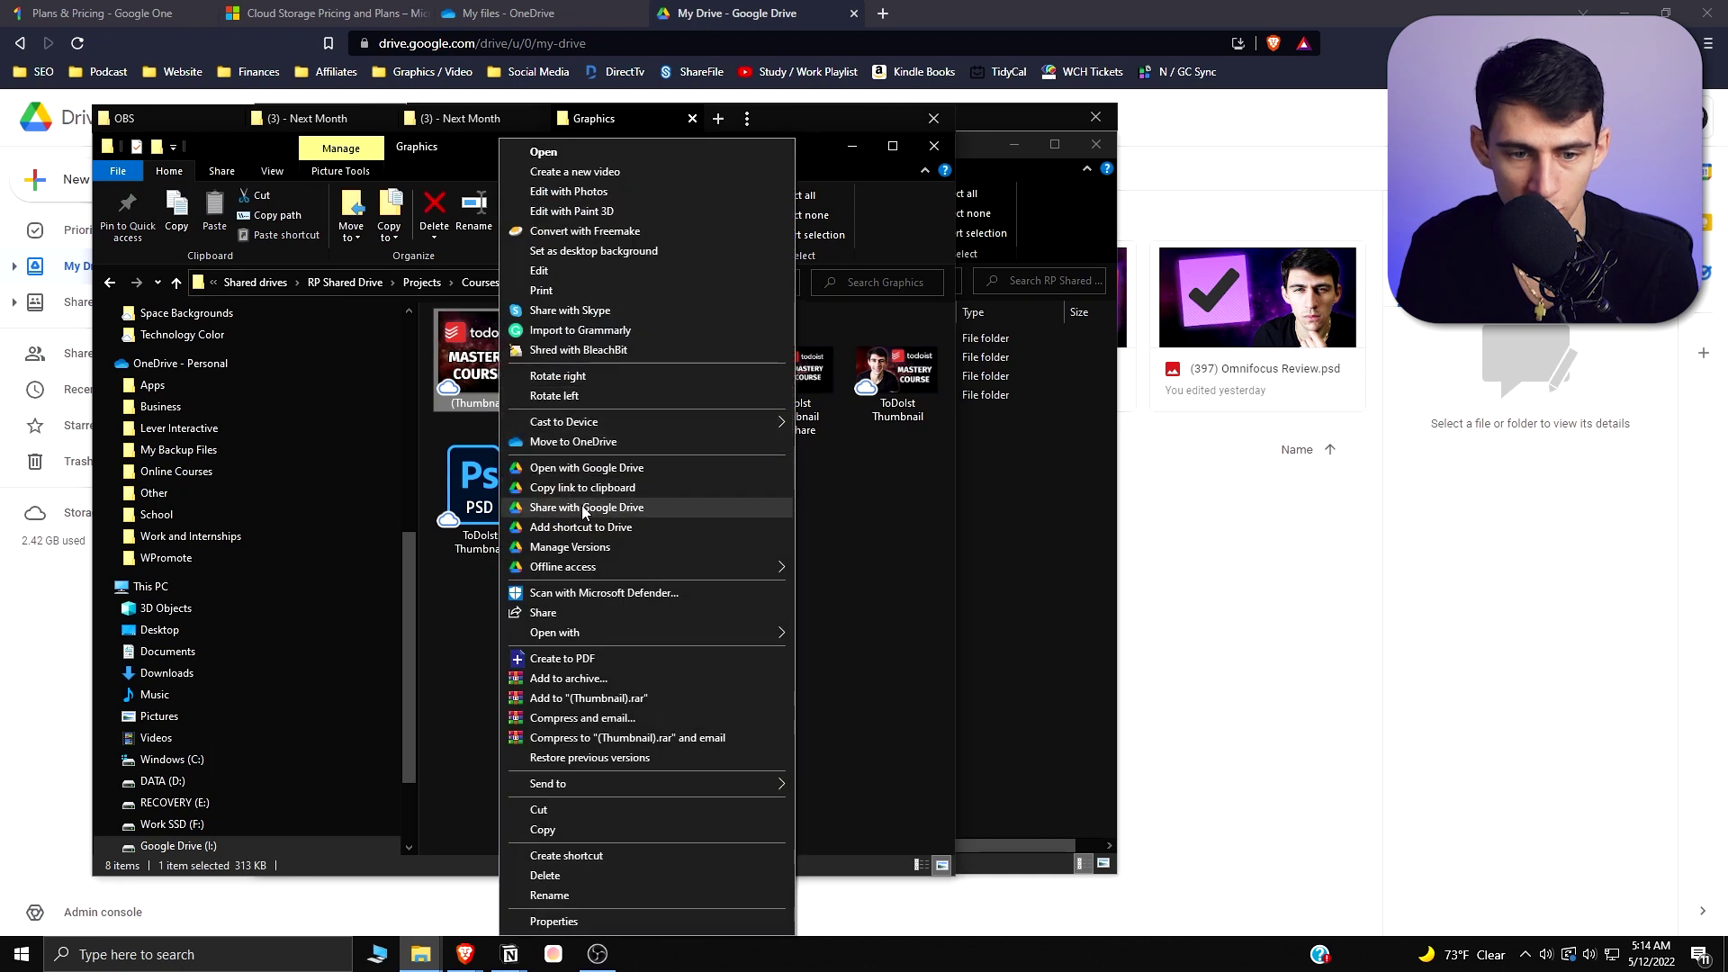
left_click(581, 507)
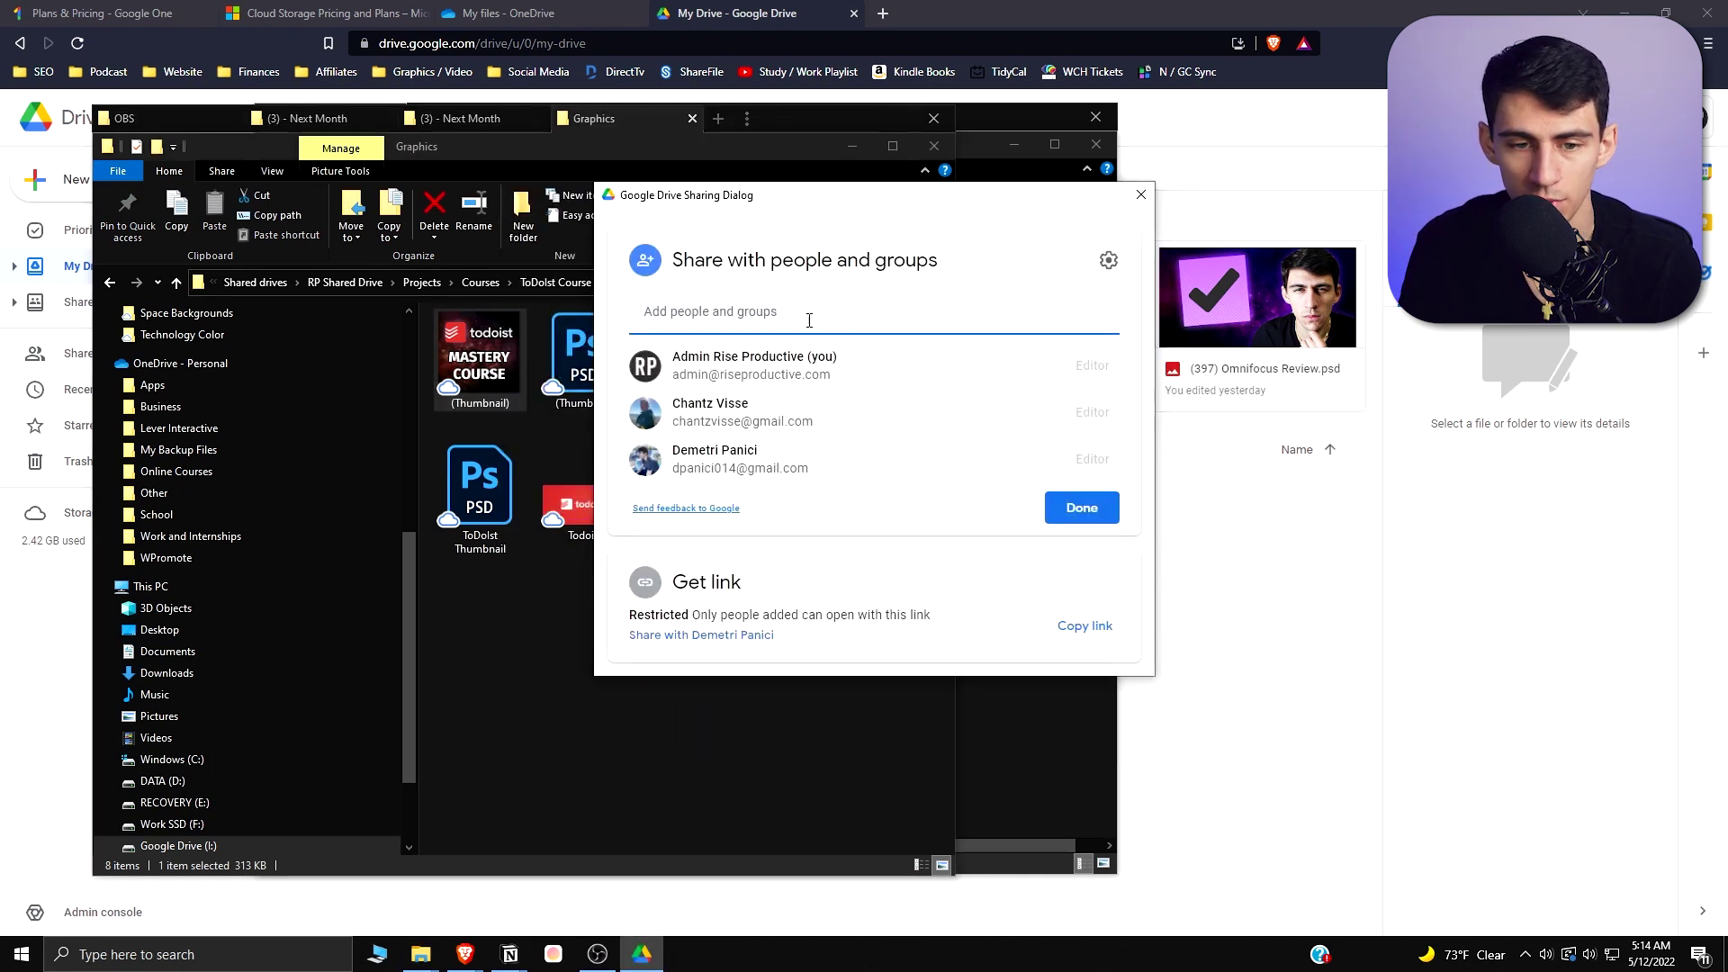
left_click(731, 635)
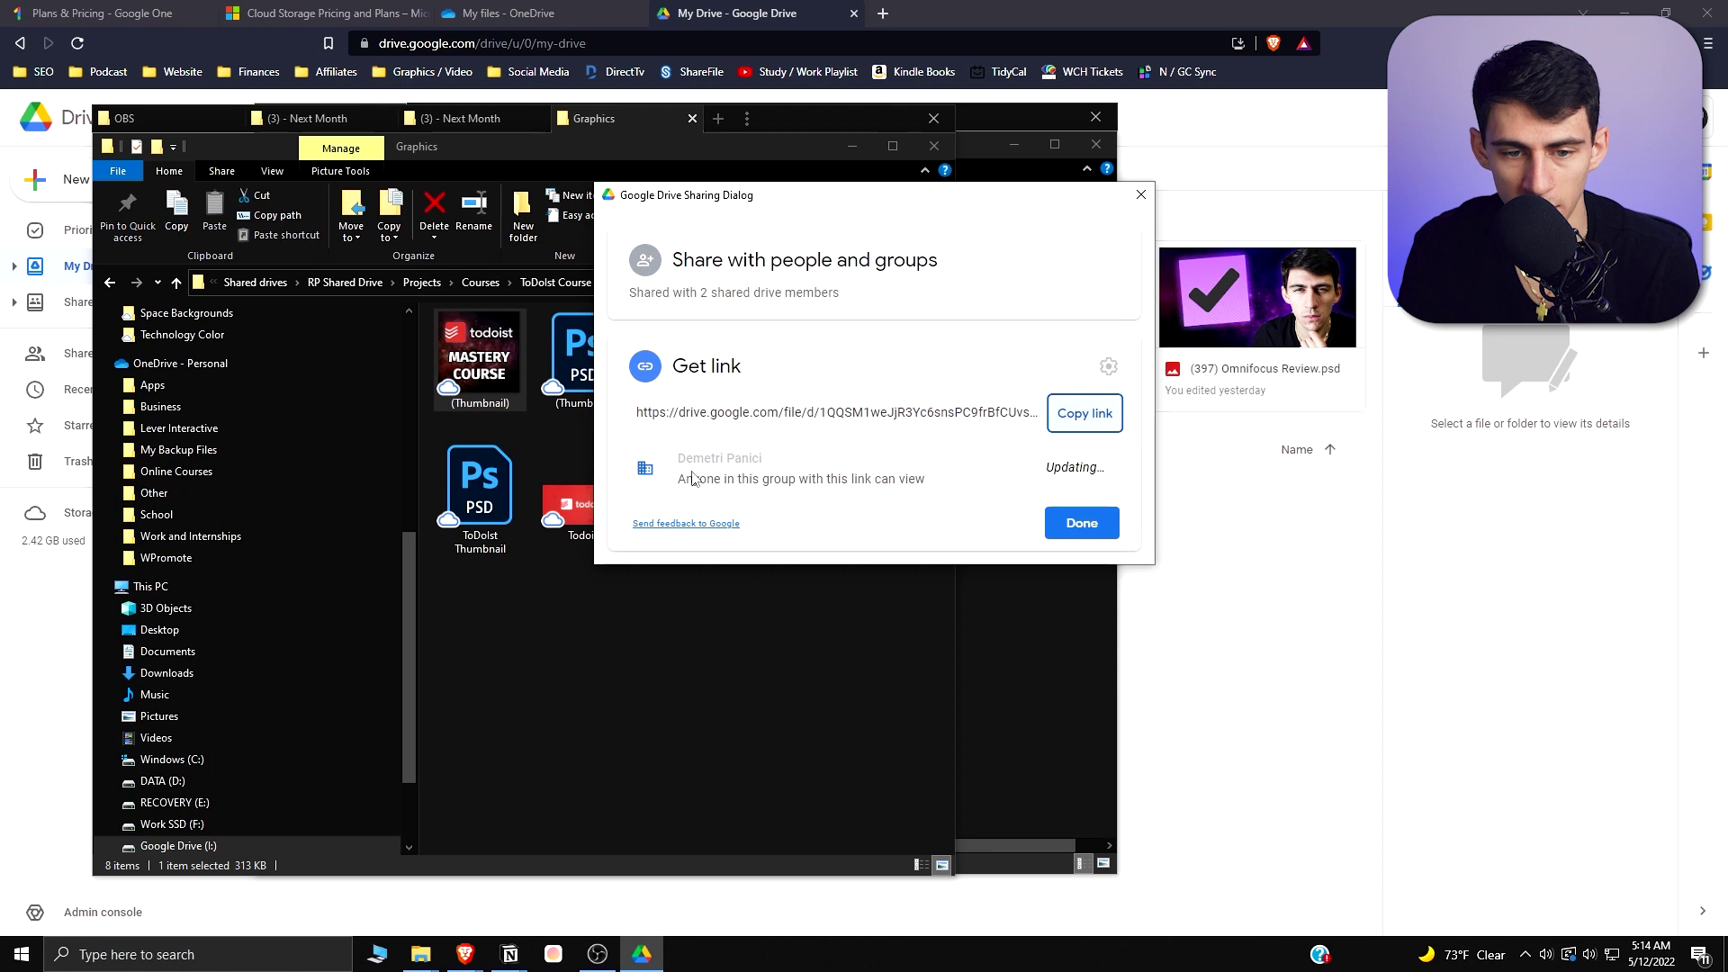
left_click(752, 458)
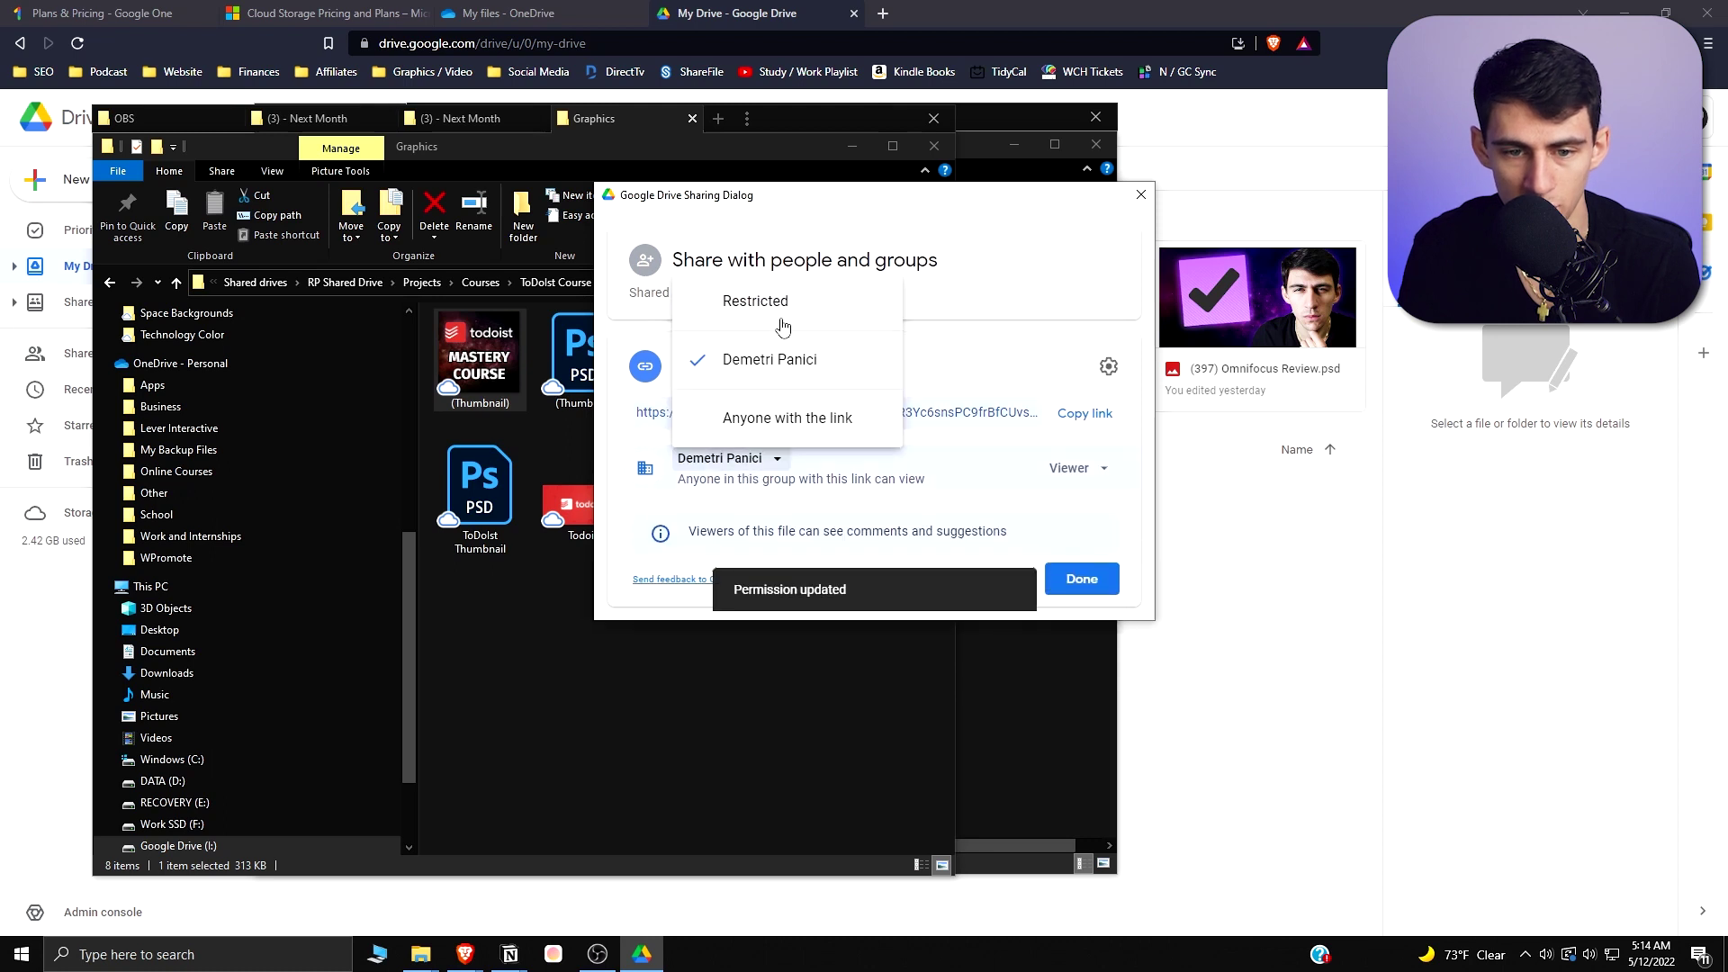
left_click(786, 436)
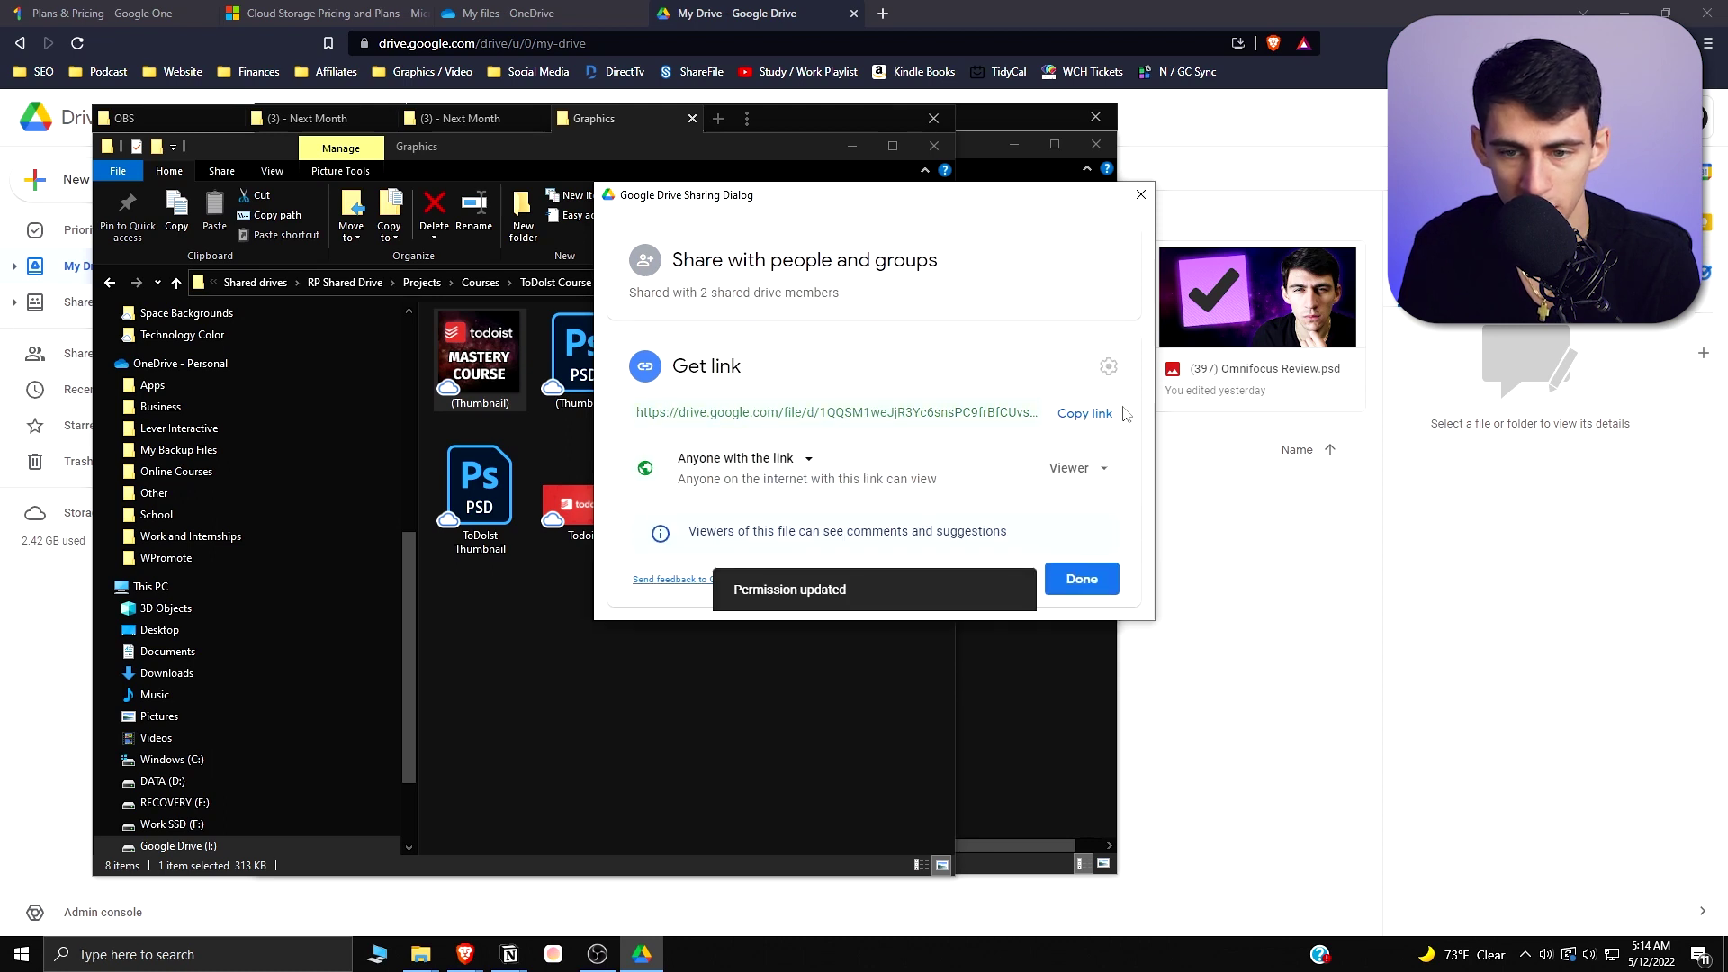
left_click(1085, 414)
Reopen Google Drive sharing for the thumbnail and Todoist image, then dismiss the file menu
right_click(501, 409)
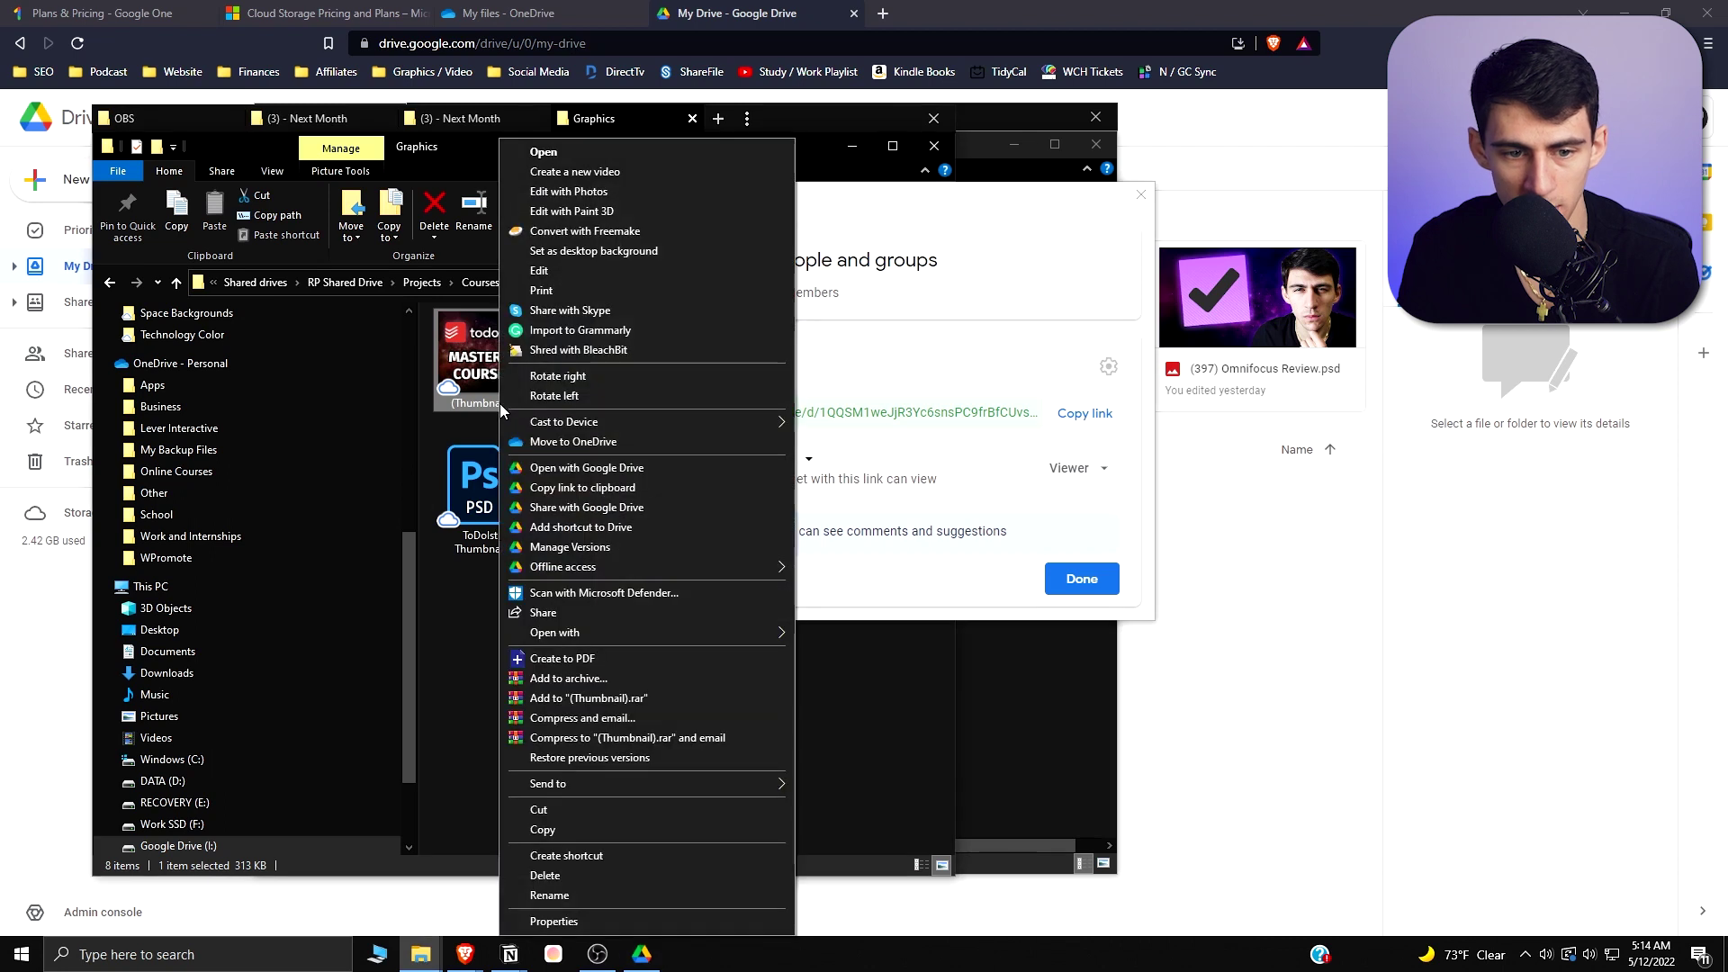
left_click(575, 508)
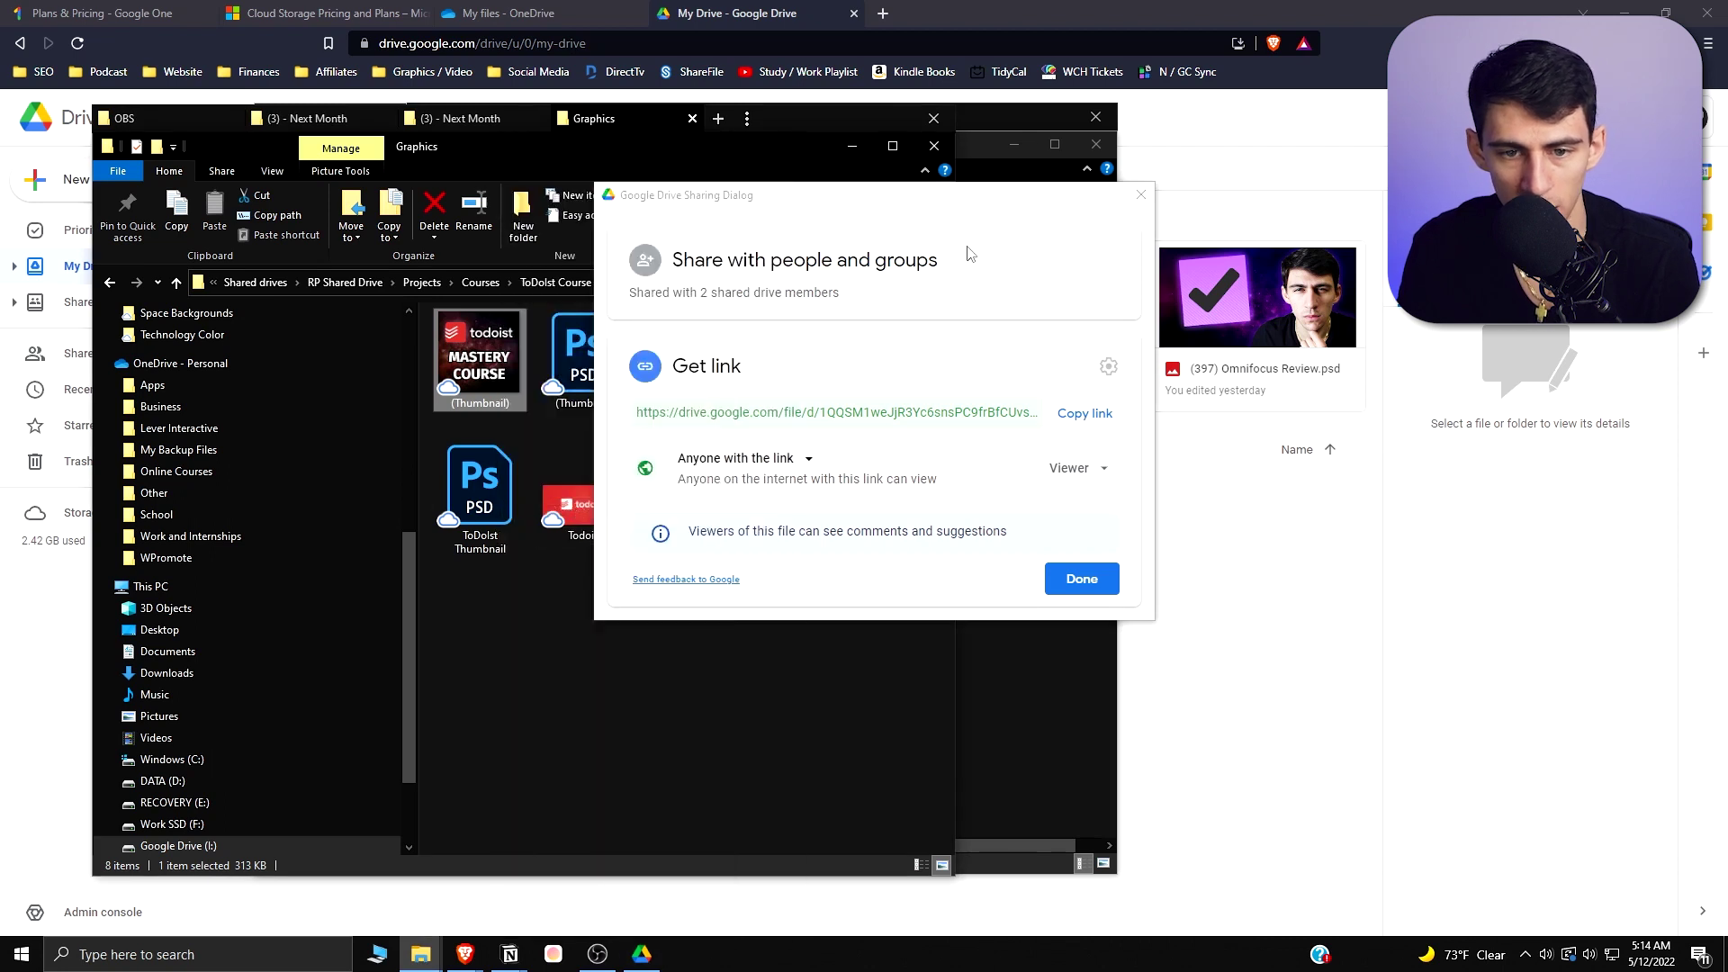
right_click(567, 495)
left_click(583, 522)
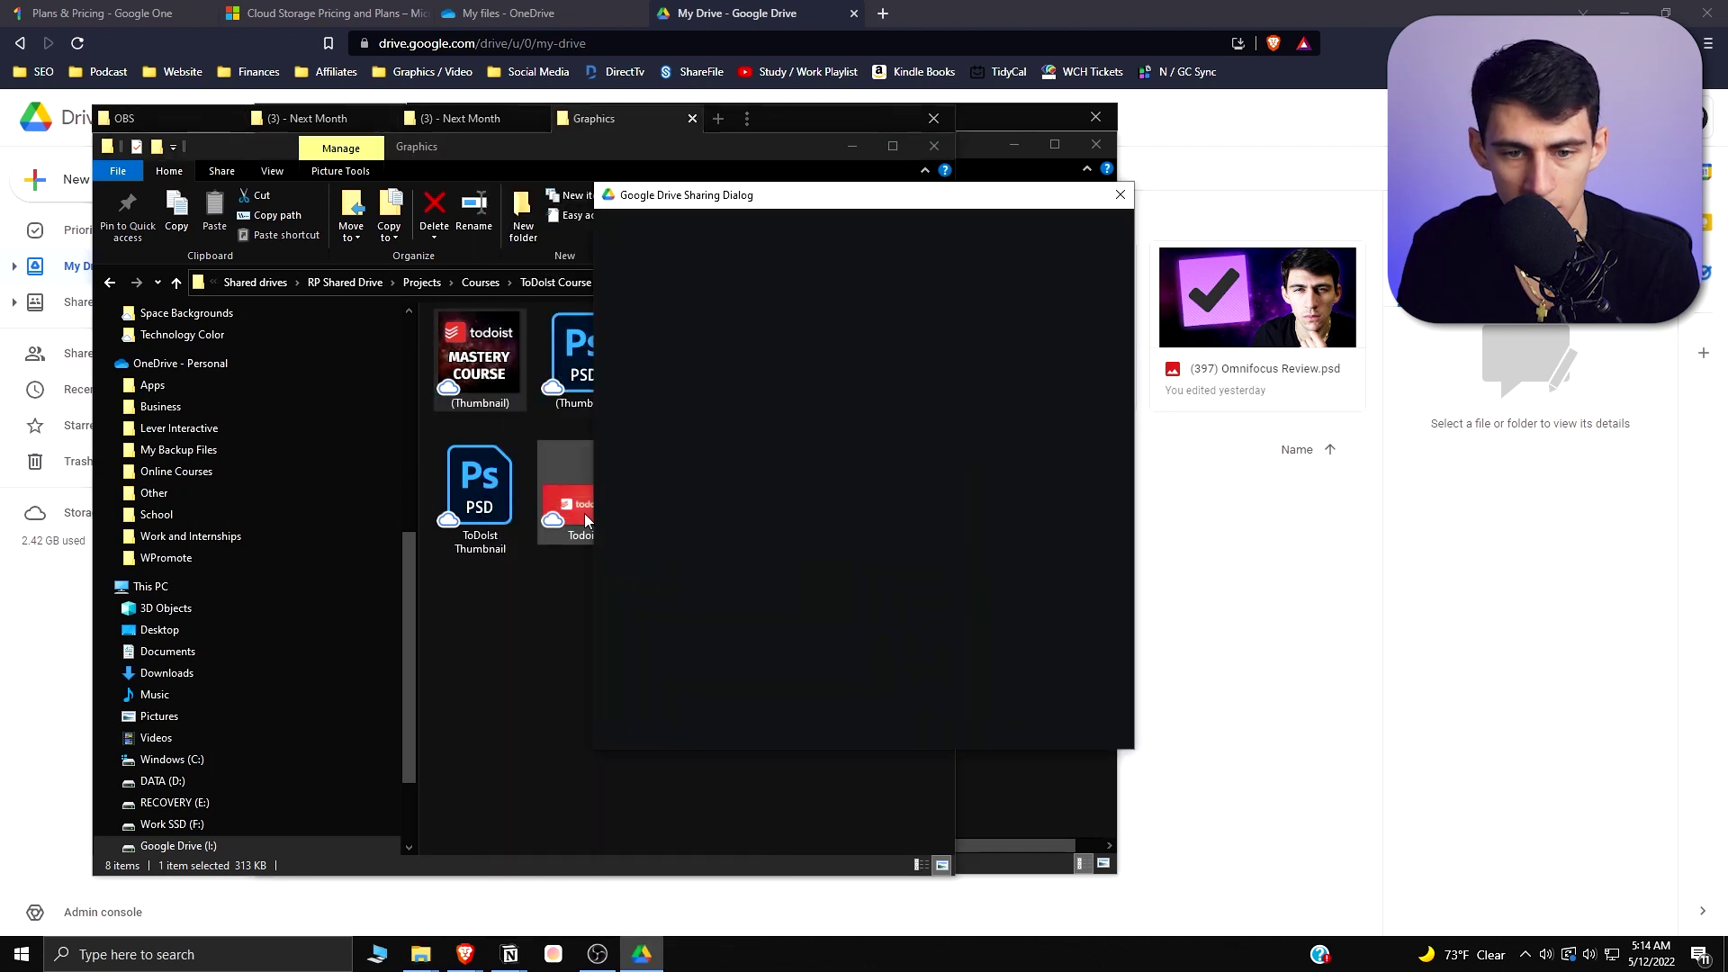
left_click(829, 310)
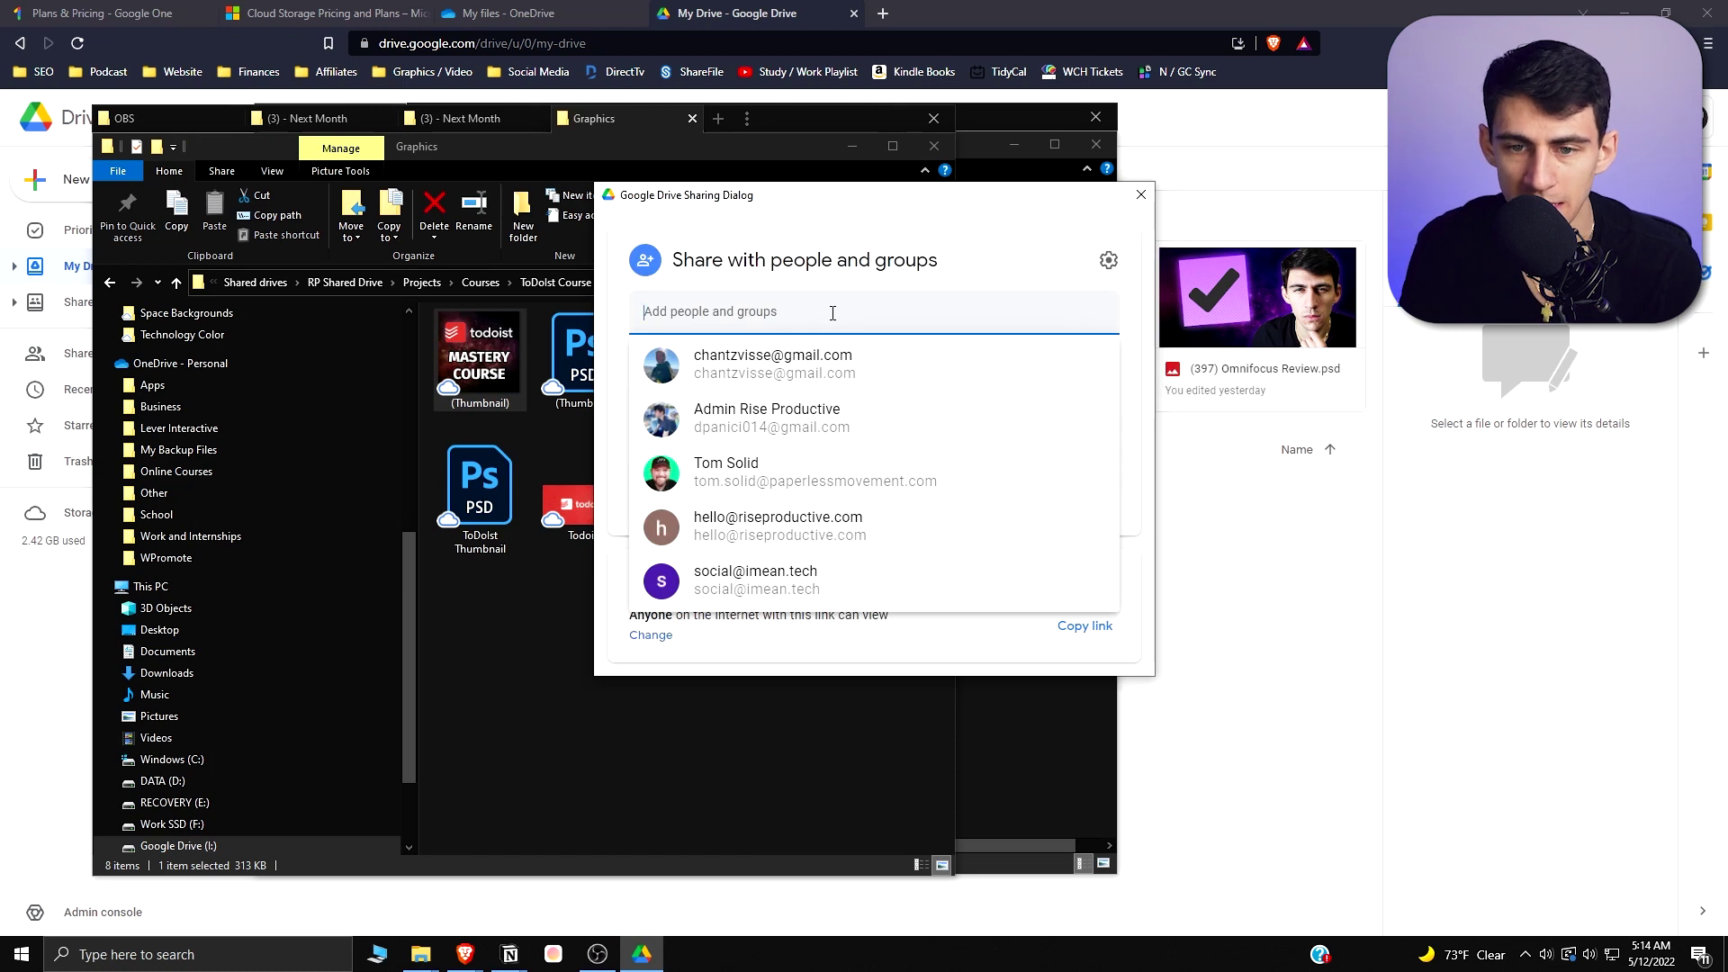
right_click(486, 360)
mouse_move(573, 576)
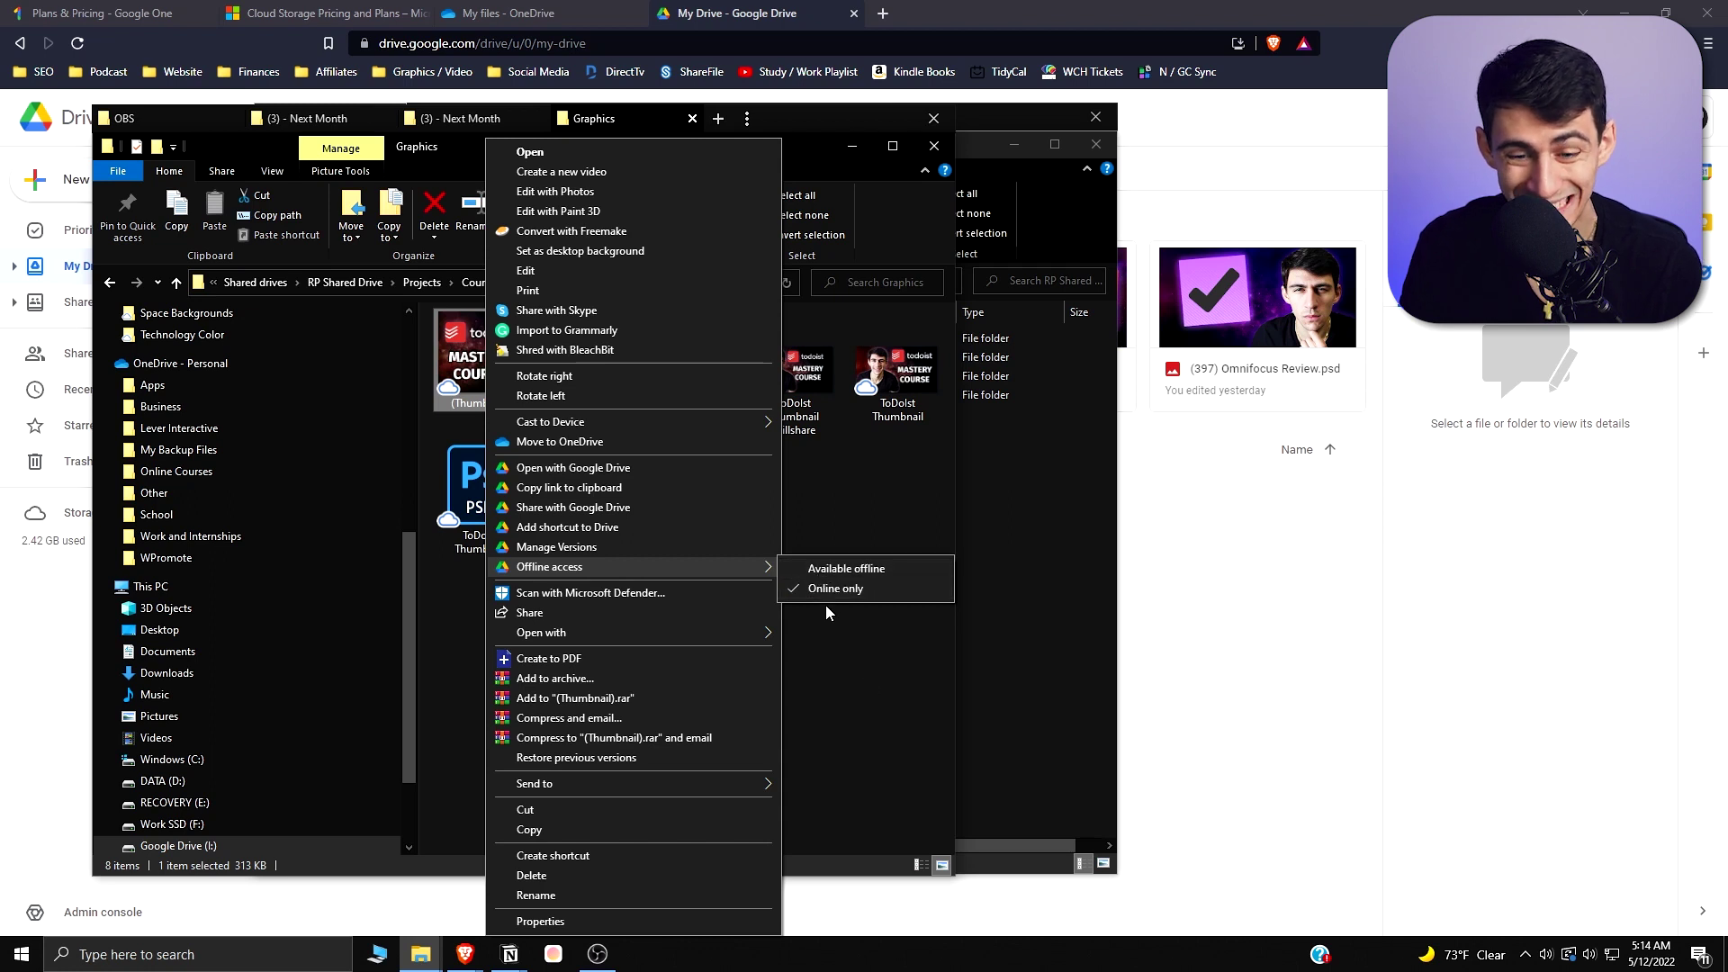
left_click(800, 602)
Preview the Todoist Mastery Course thumbnail in Photos, then close it
double_click(480, 355)
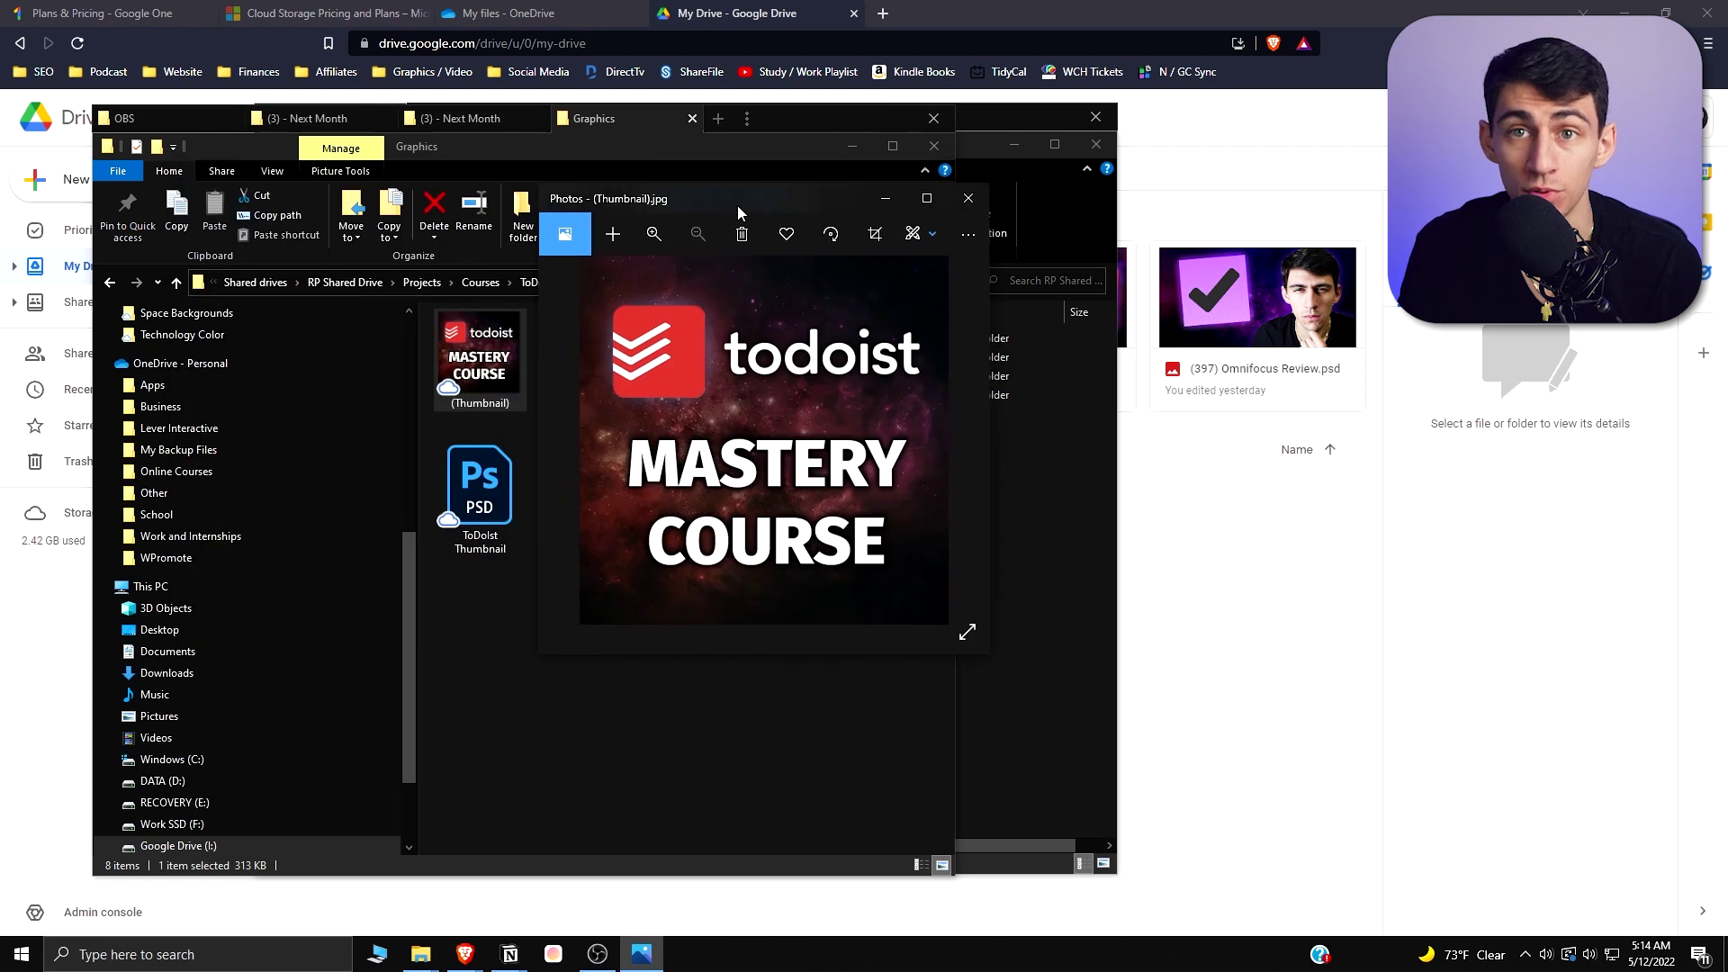
left_click(970, 201)
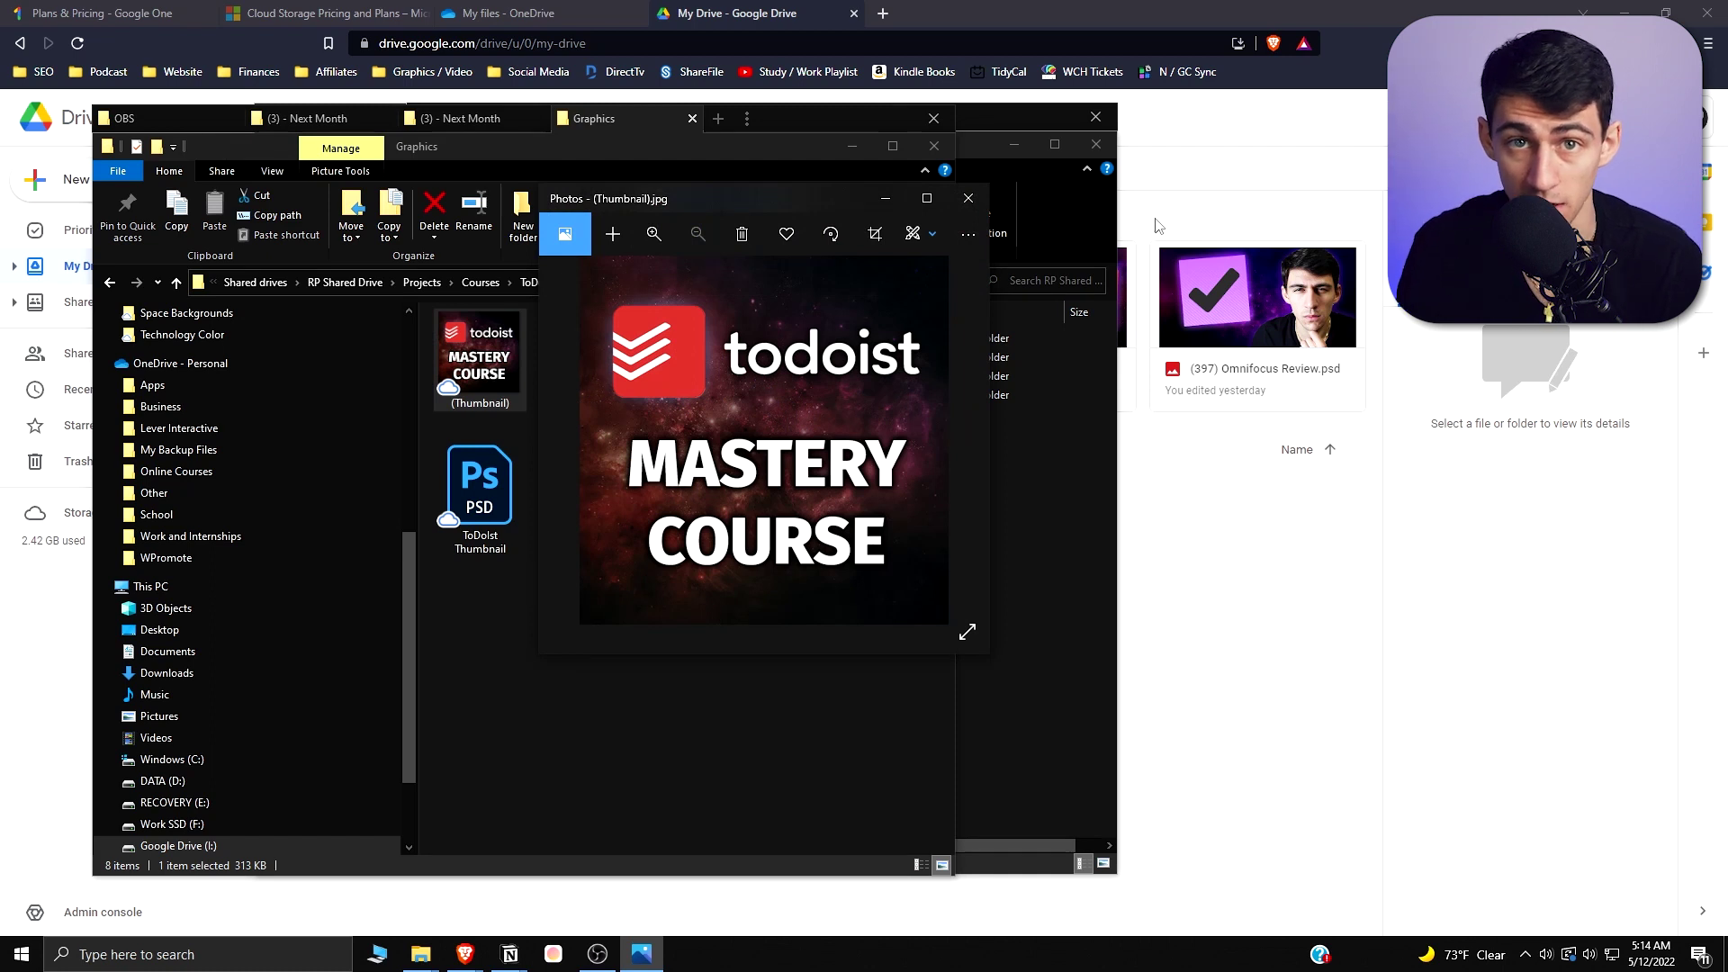
left_click(970, 200)
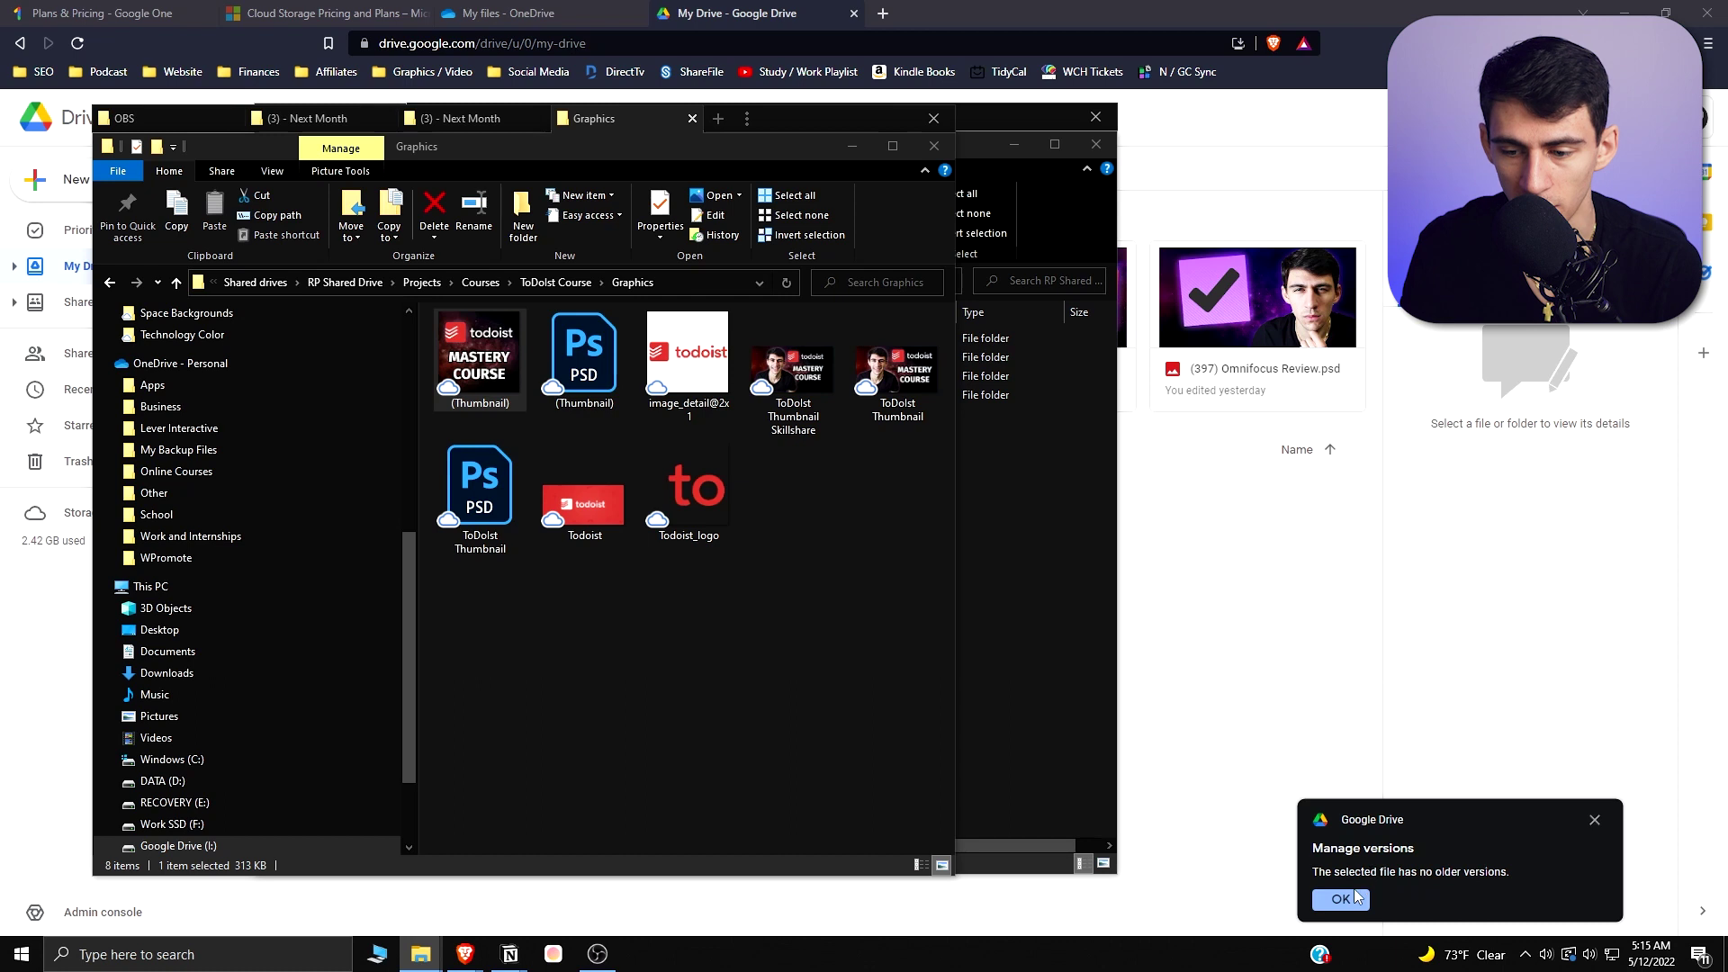
Close the extra RP Shared Drive Explorer window
left_click(1037, 647)
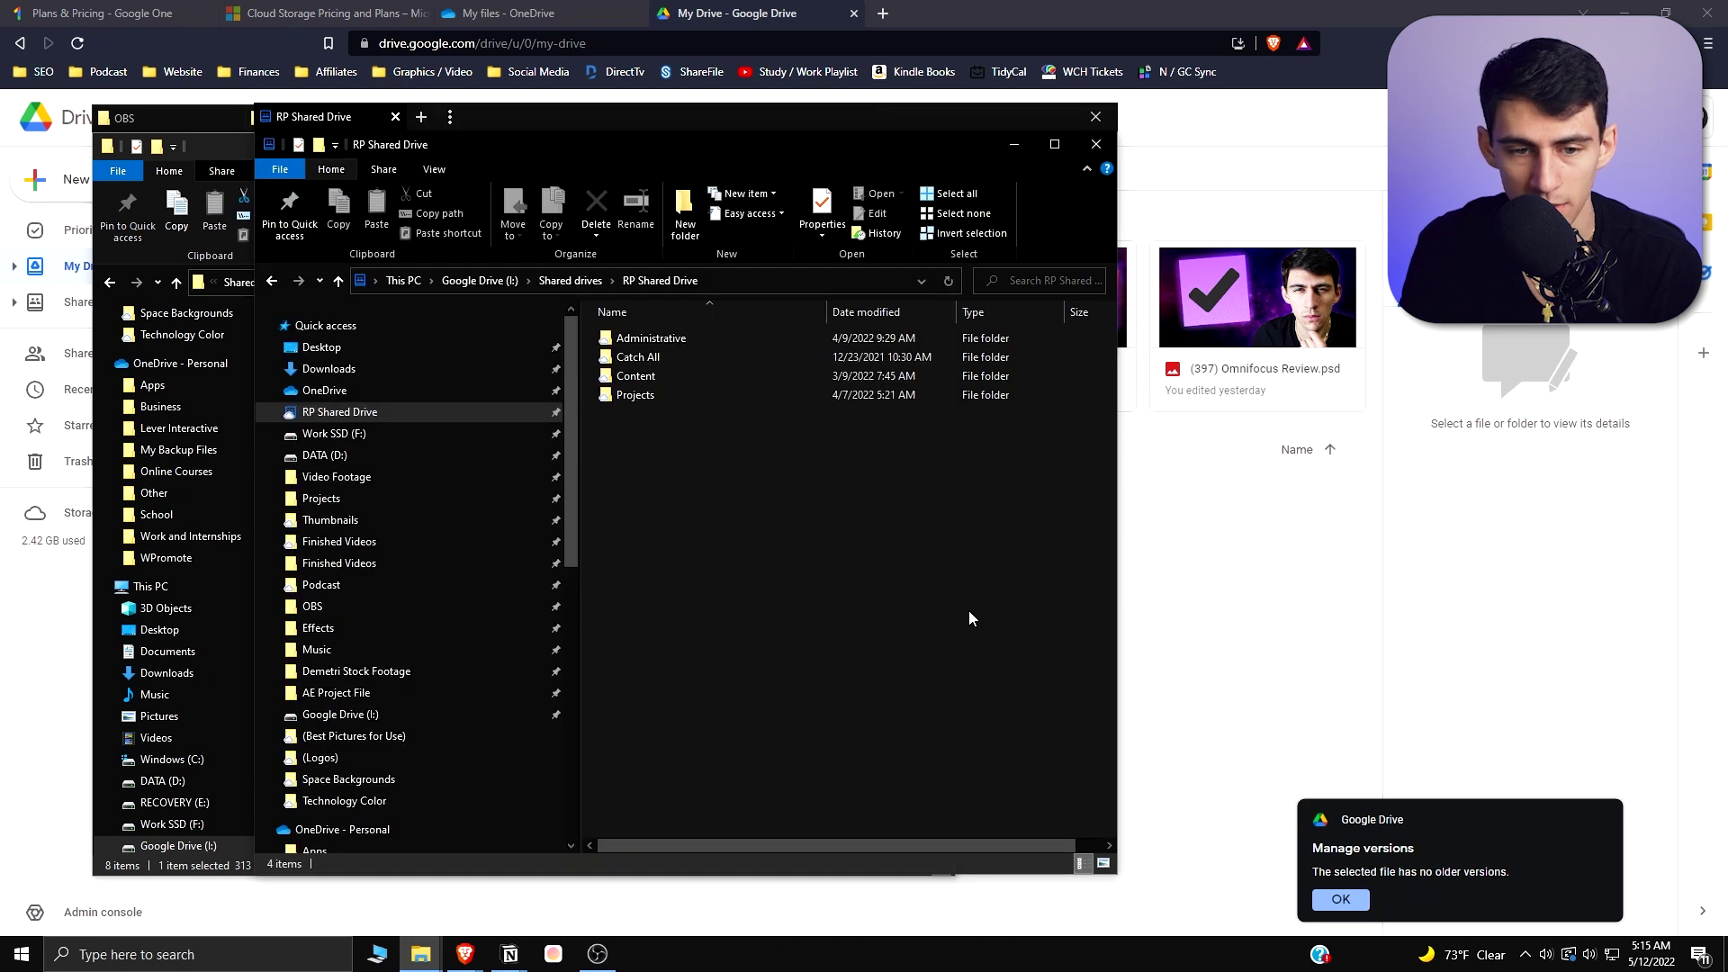
key("ctrl+w")
key("shift+F10")
Close the Graphics folder window and load the copied thumbnail share link in a new browser tab
left_click(618, 489)
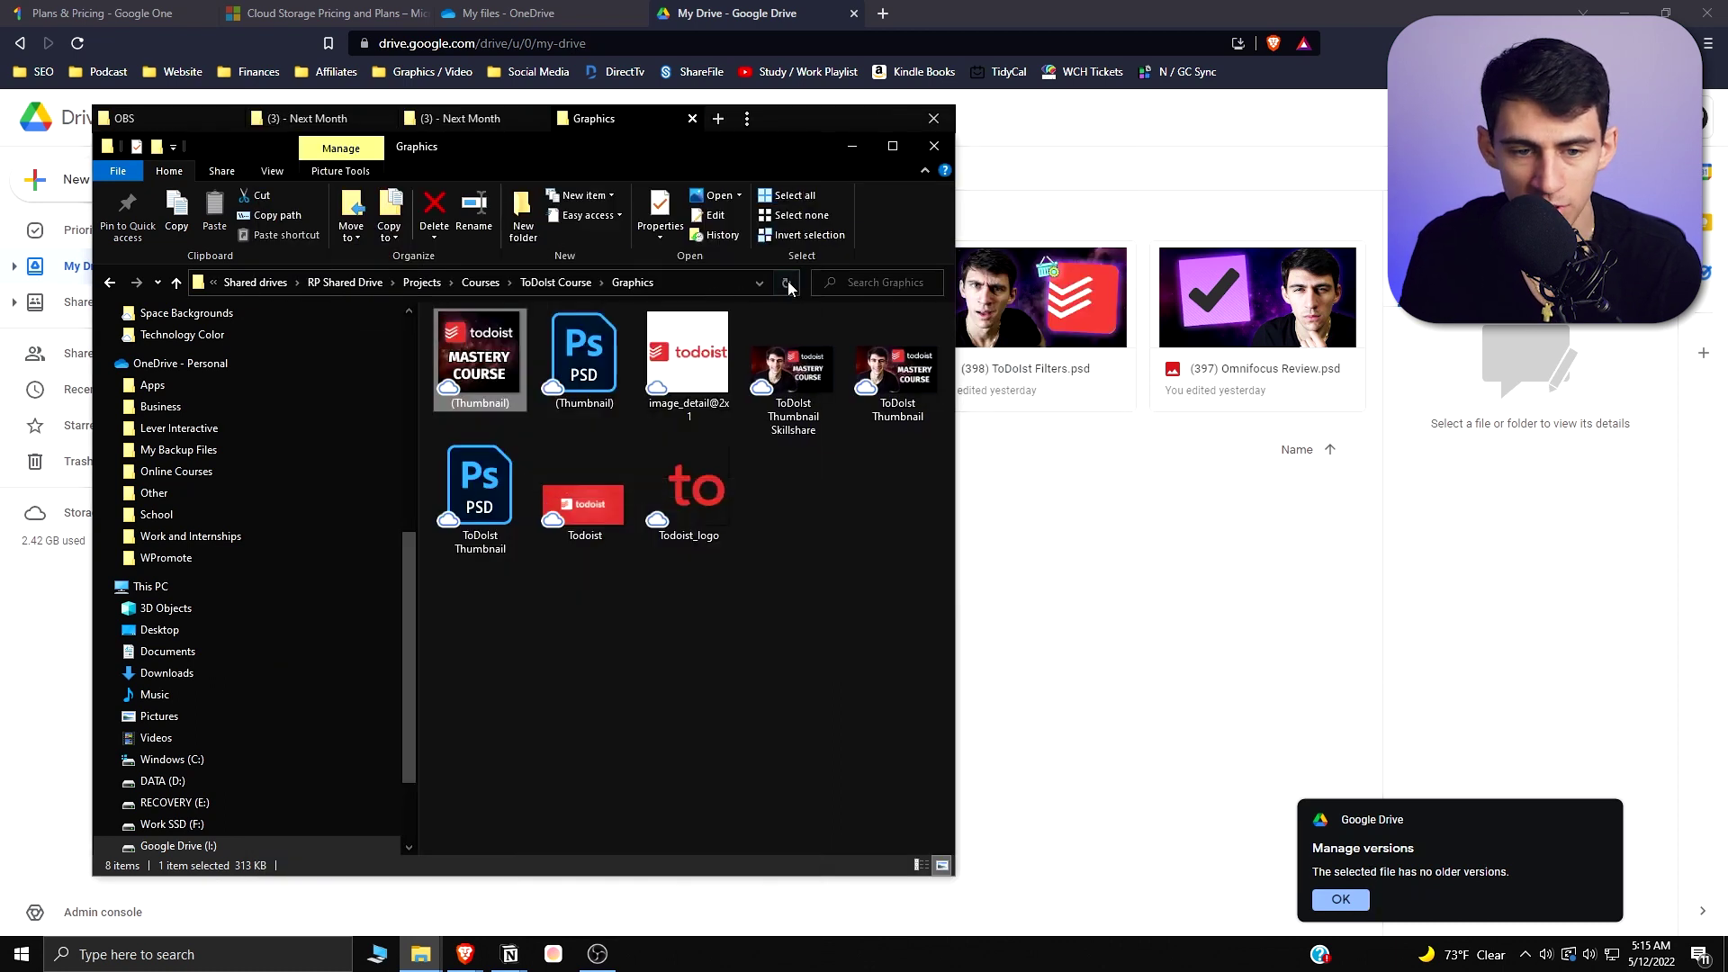
key("ctrl+w")
key("ctrl+t")
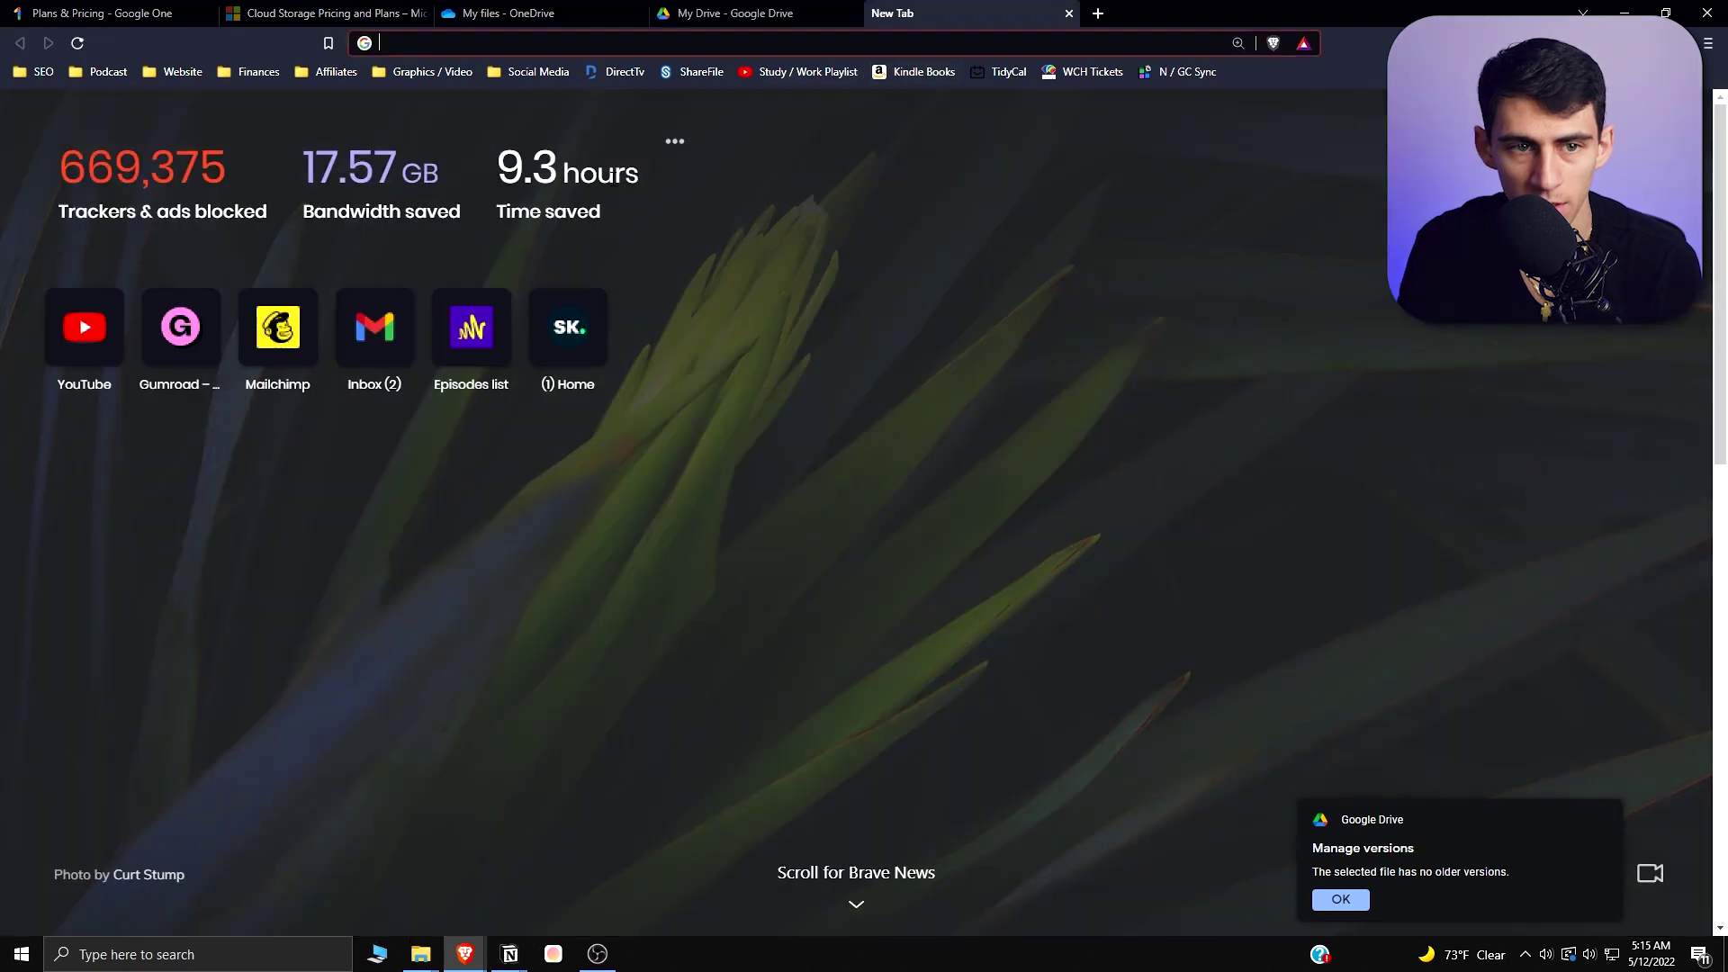
key("ctrl+v")
key("Return")
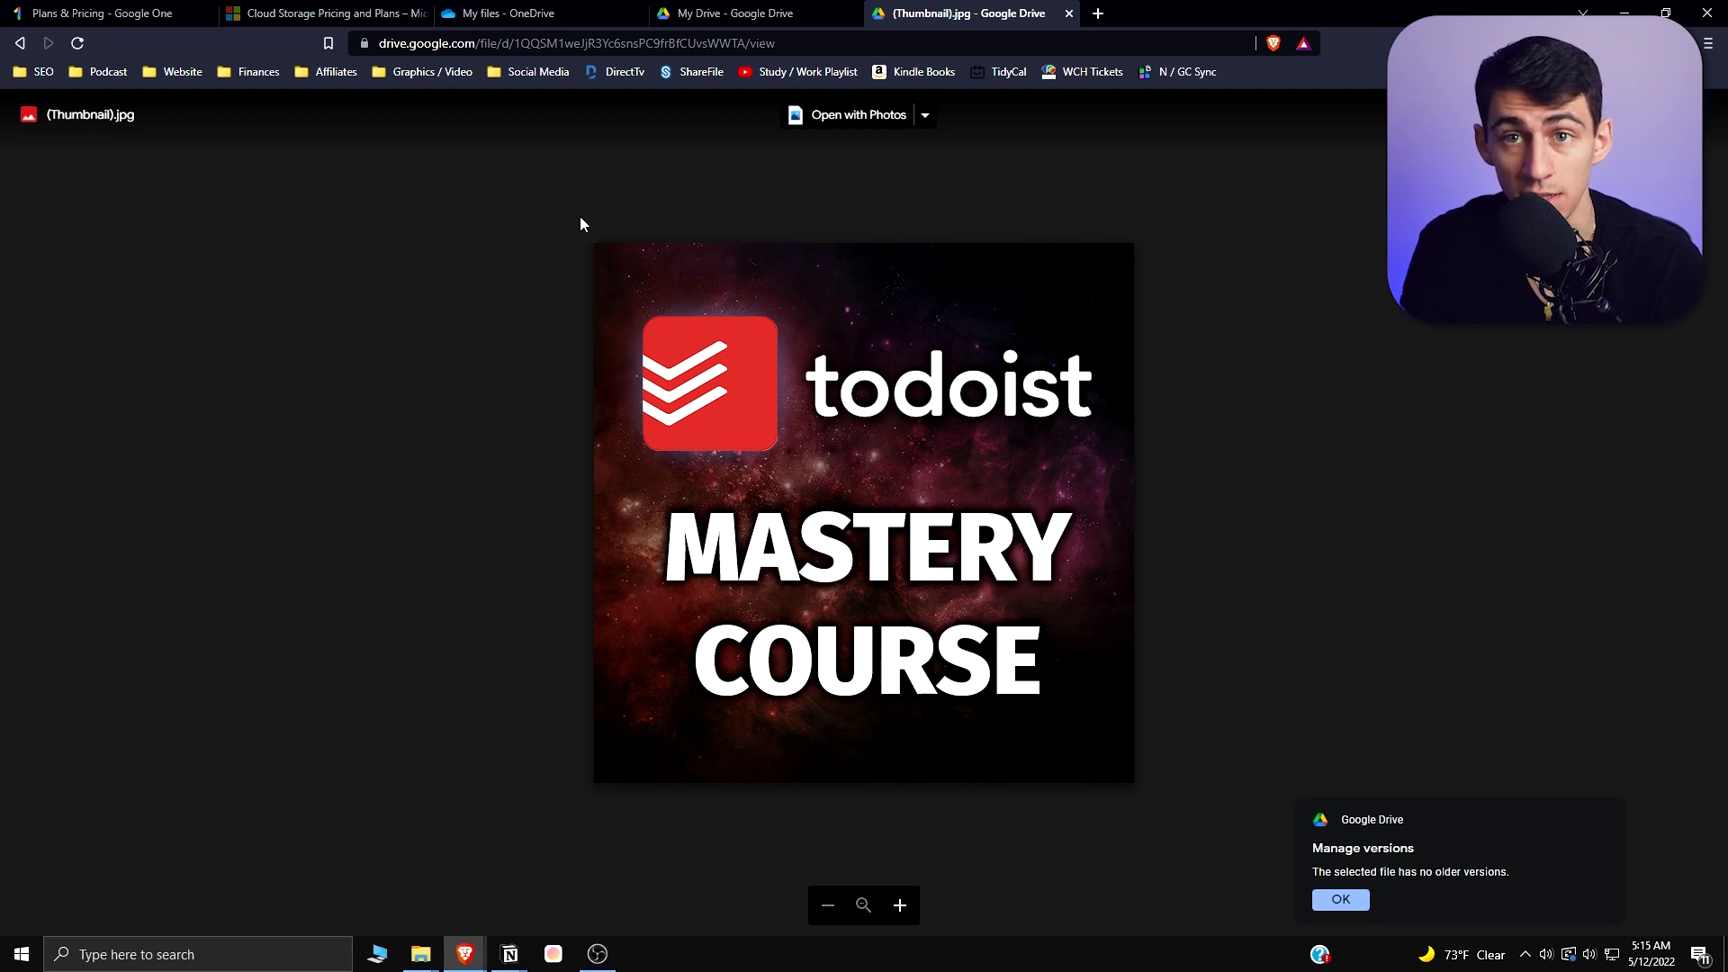
Open the Annual Business Budget sheet from RP Shared Drive > Administrative > Finances > Templates
key("alt+Tab")
left_click(578, 282)
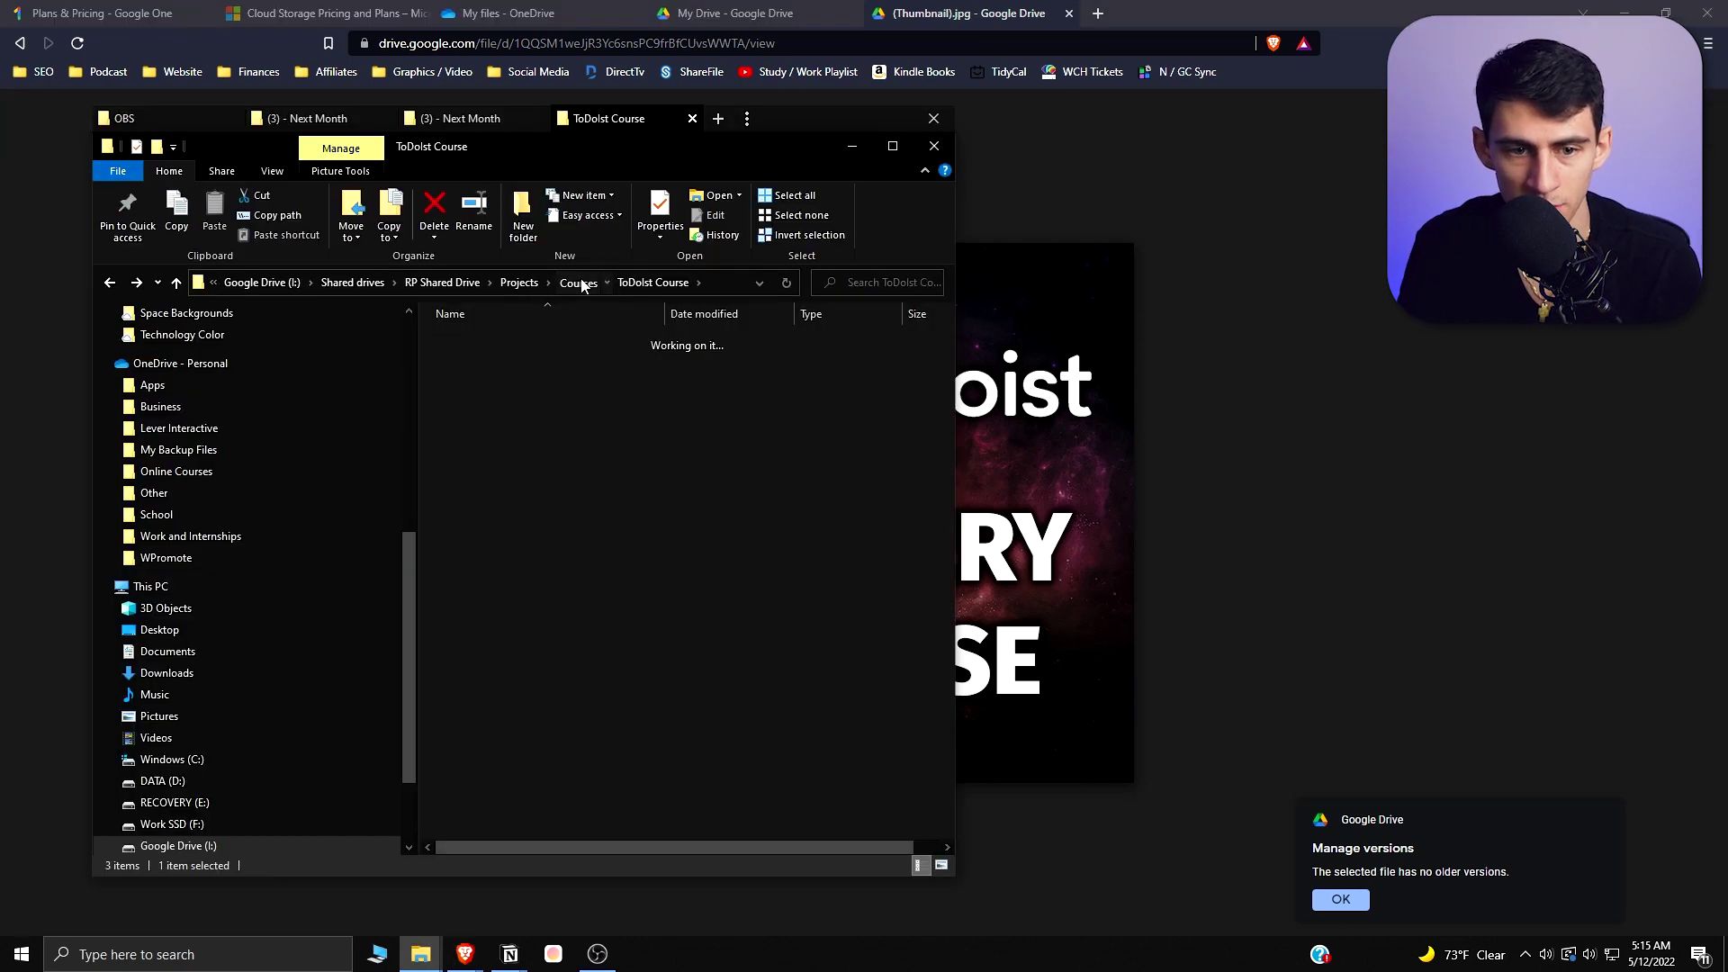
left_click(498, 282)
double_click(475, 341)
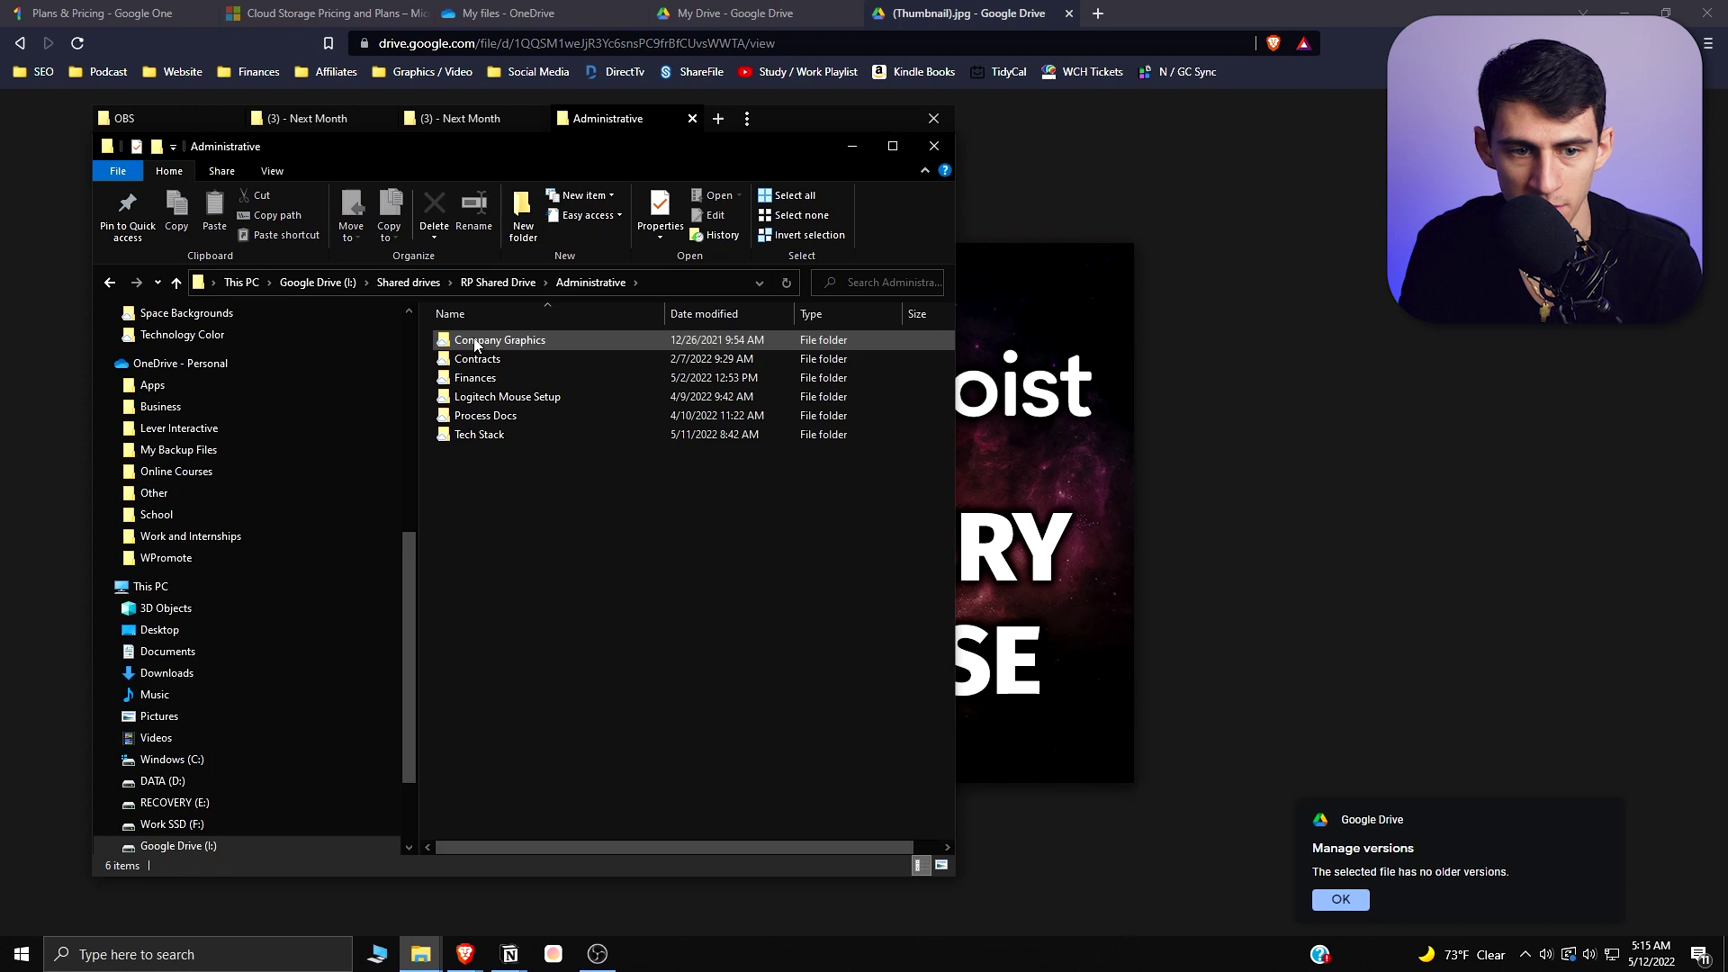
double_click(501, 376)
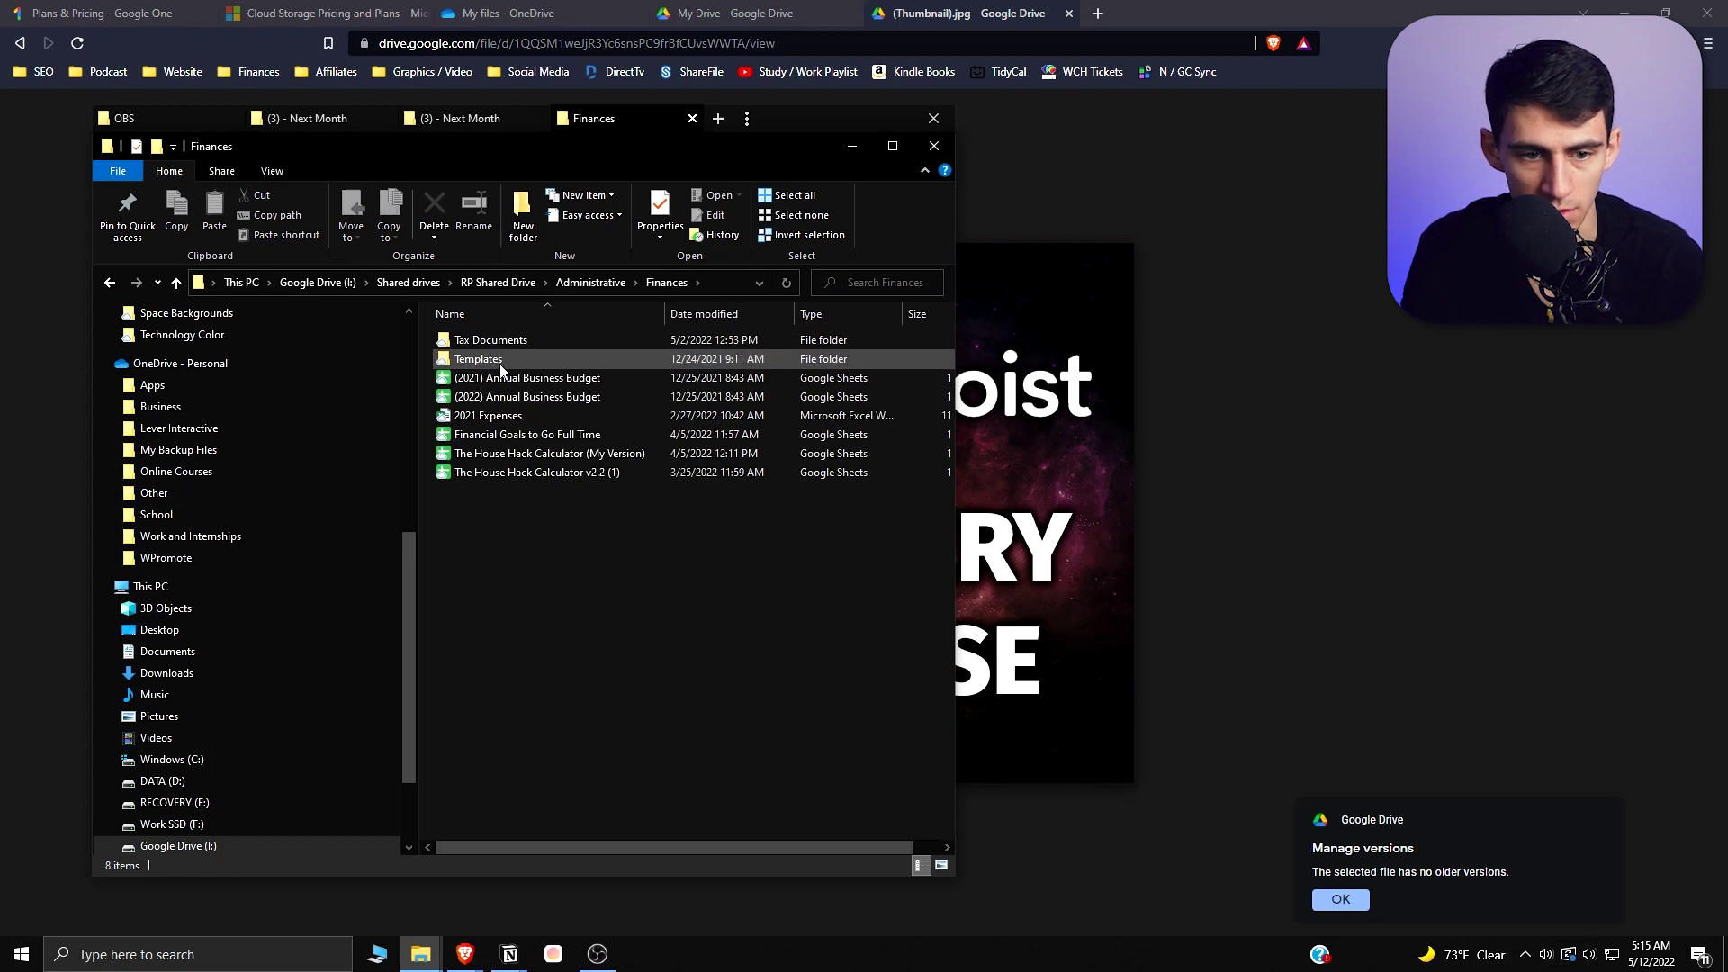
double_click(521, 361)
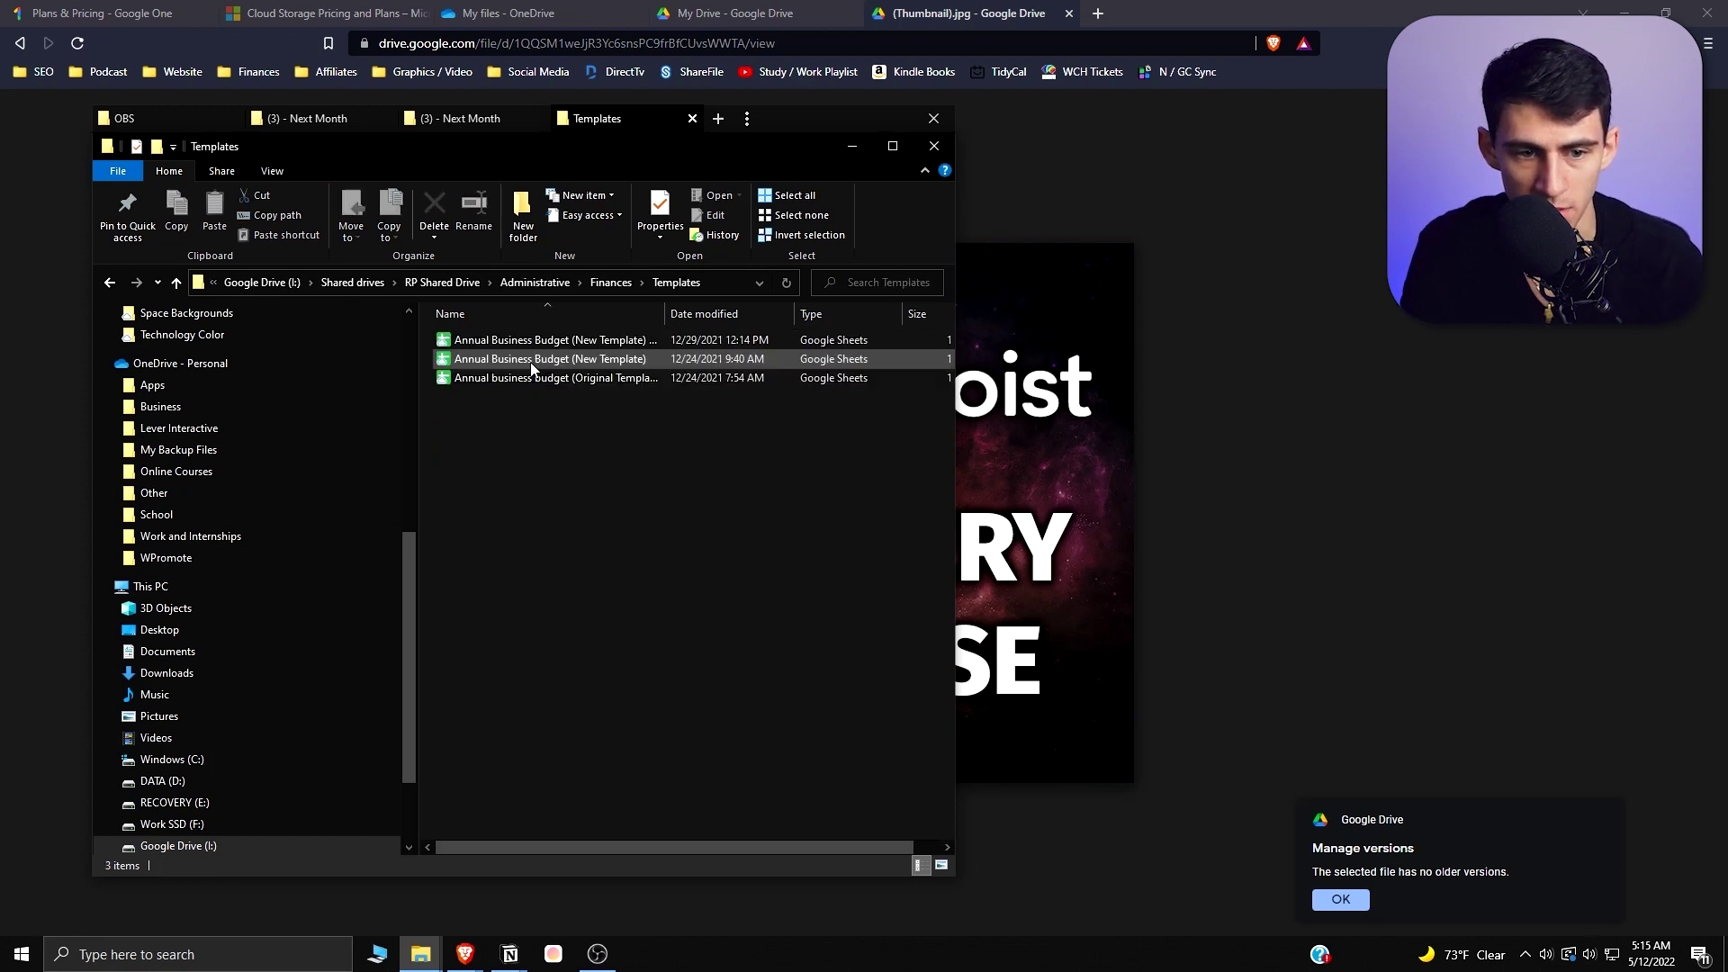
double_click(526, 346)
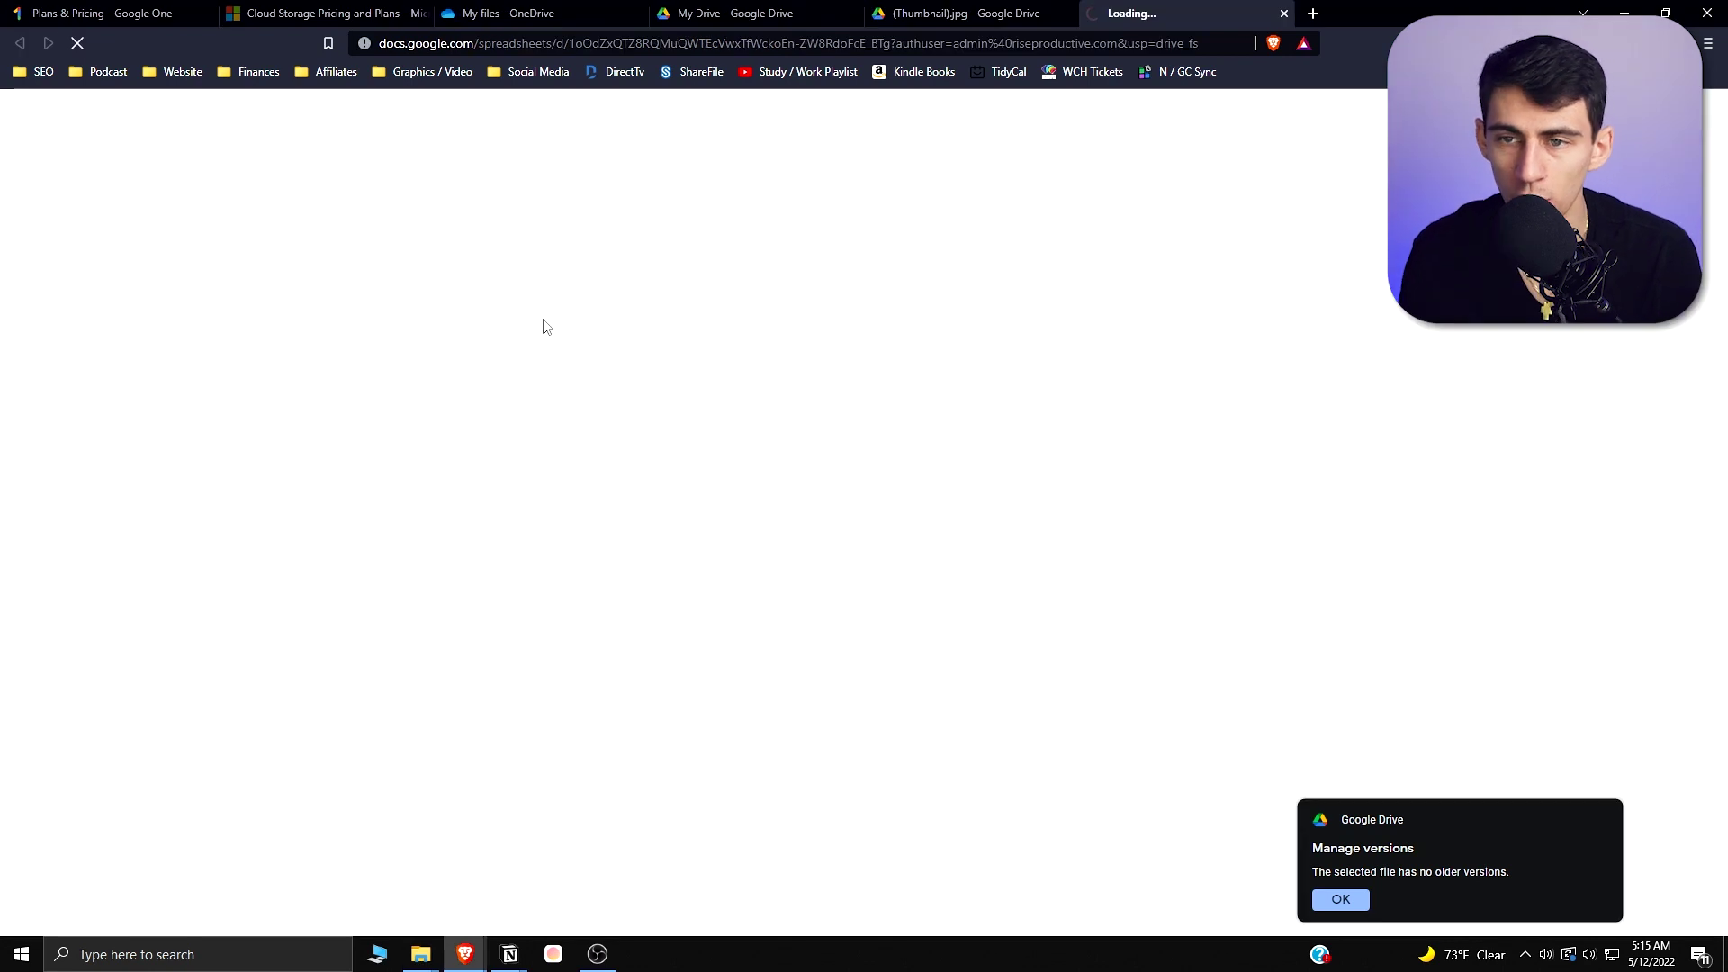